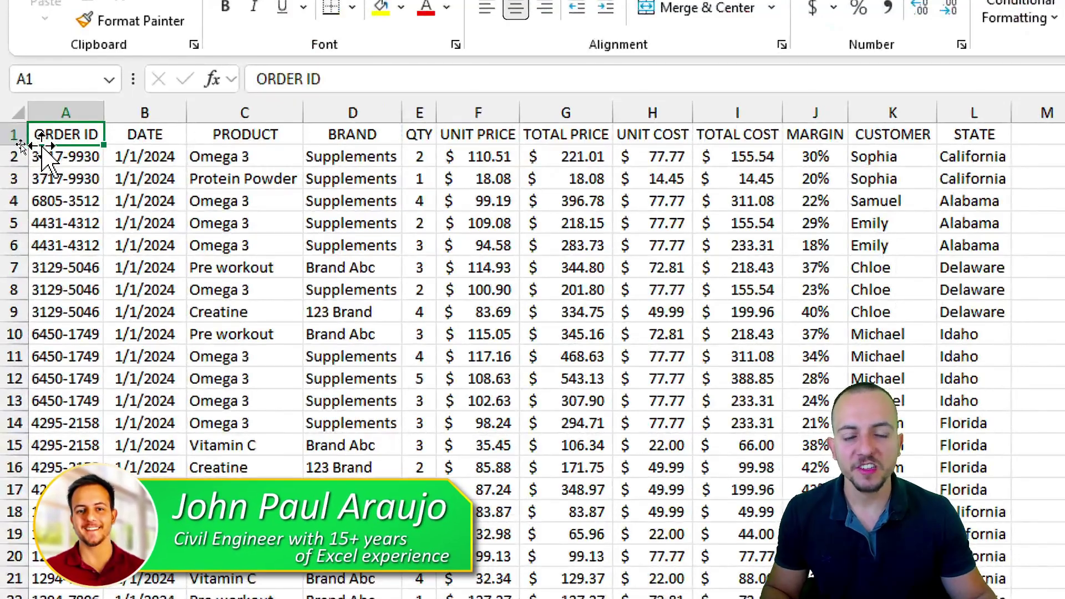
Step: Review the ORDER ID, PRODUCT, BRAND, CUSTOMER and STATE columns by selecting them together, and return to cell A1
{"action": "left_click", "coordinate": [61, 113]}
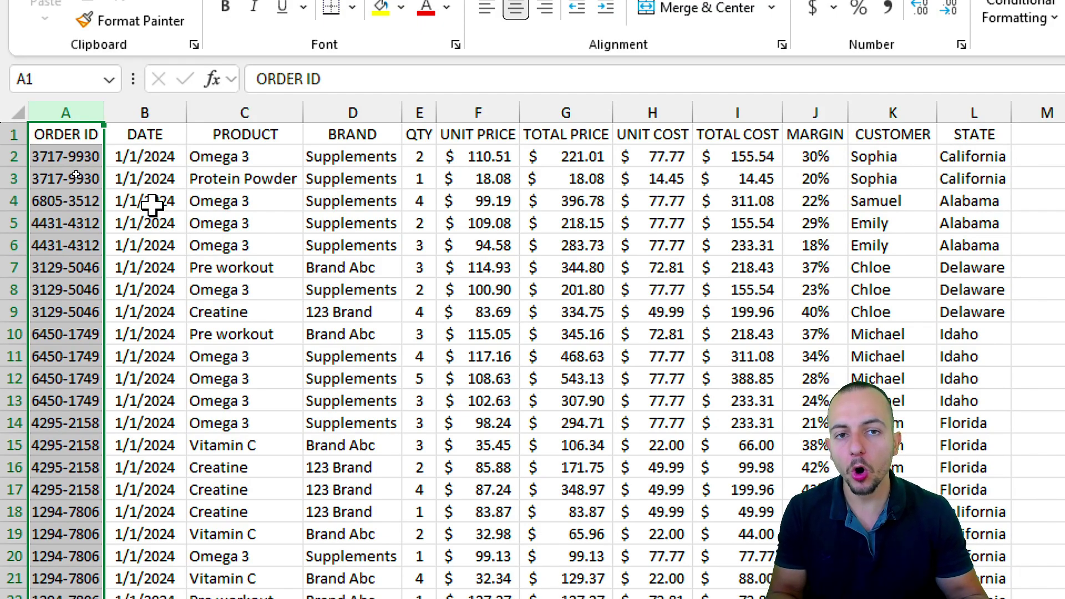
{"action": "left_click", "coordinate": [266, 113], "text": "ctrl"}
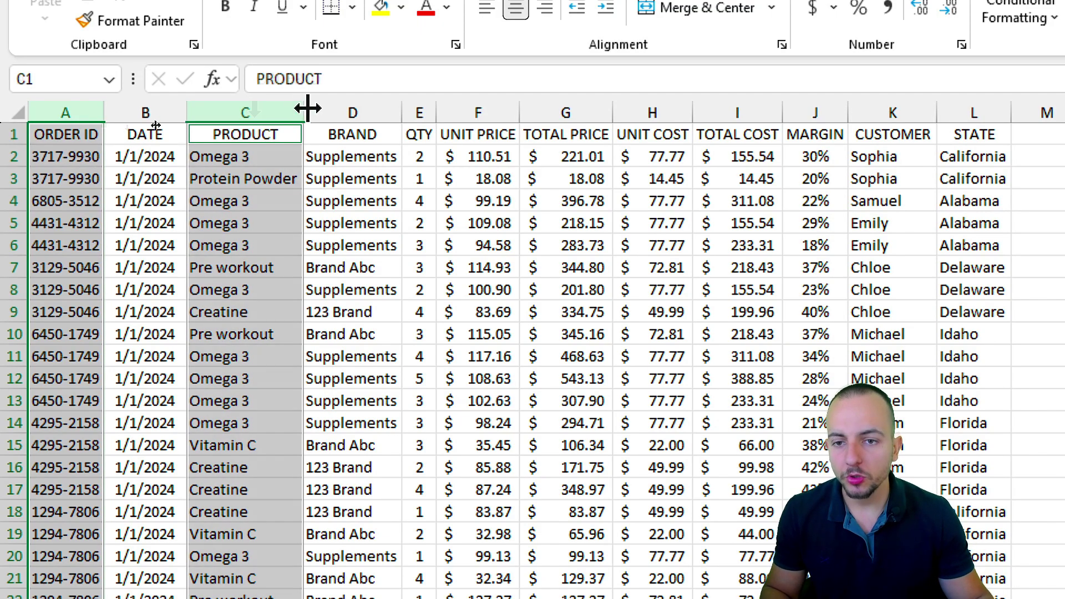
{"action": "left_click", "coordinate": [352, 113], "text": "ctrl"}
{"action": "left_click", "coordinate": [899, 113], "text": "ctrl"}
{"action": "left_click", "coordinate": [957, 113], "text": "ctrl"}
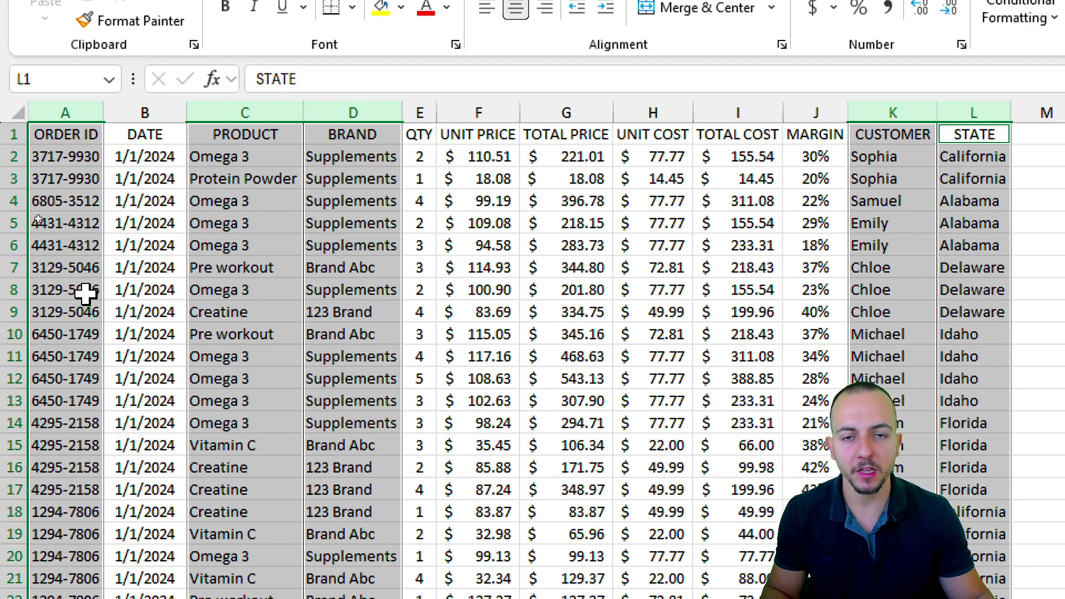
{"action": "left_click", "coordinate": [52, 143]}
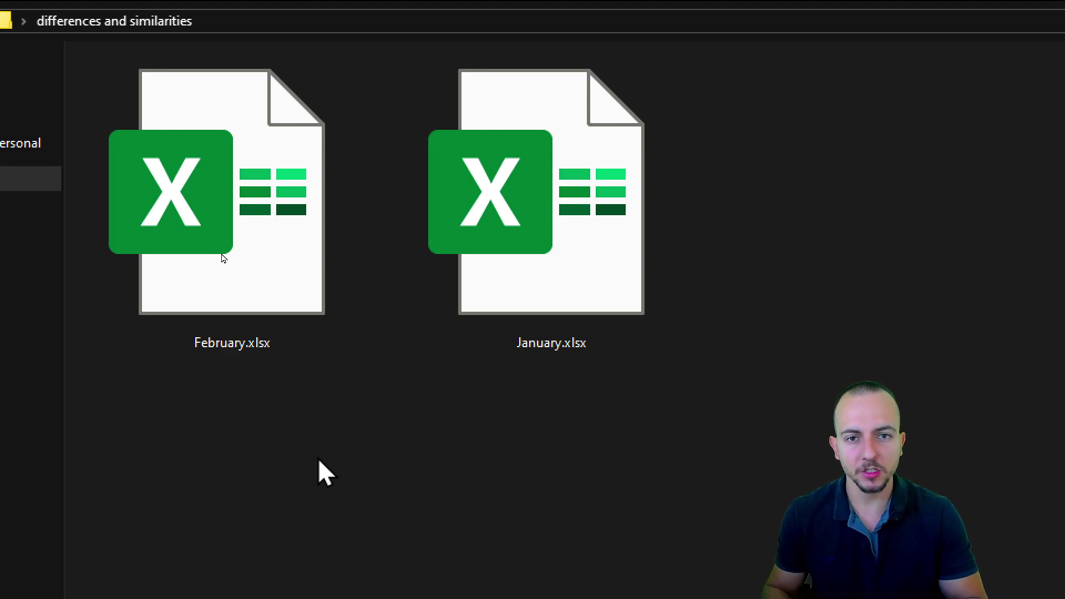
Step: Open February.xlsx and January.xlsx together and move the FEB sheet into the January workbook, after the JAN sheet
{"action": "left_click_drag", "start_coordinate": [317, 457], "coordinate": [520, 347]}
{"action": "key", "text": "Return"}
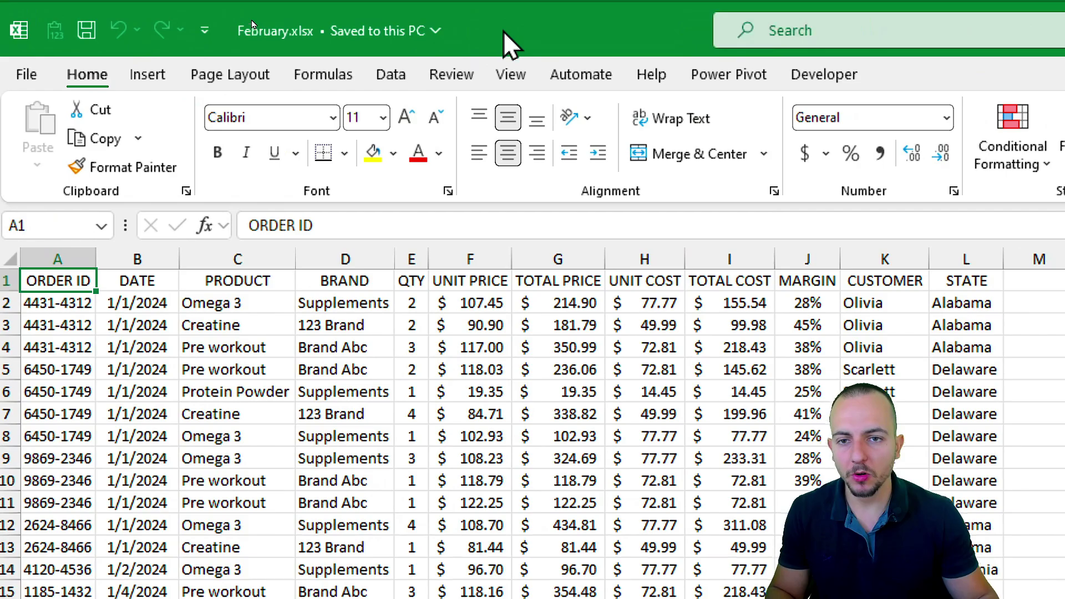
{"action": "left_click_drag", "start_coordinate": [505, 32], "coordinate": [756, 238]}
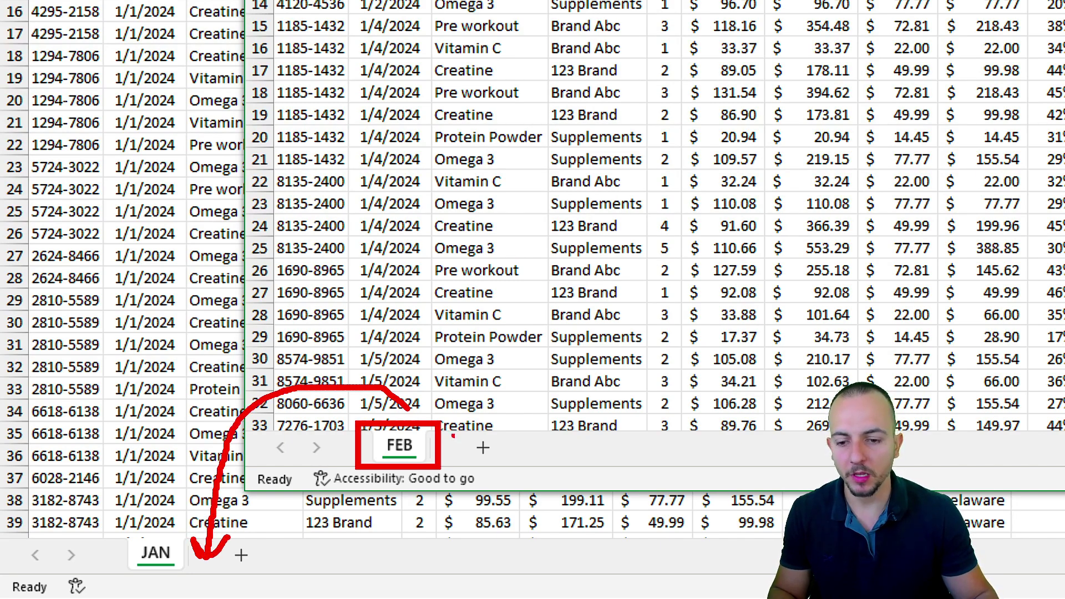
{"action": "mouse_move", "coordinate": [416, 451]}
{"action": "left_mouse_down"}
{"action": "mouse_move", "coordinate": [209, 494]}
{"action": "mouse_move", "coordinate": [217, 559]}
{"action": "mouse_move", "coordinate": [297, 468]}
{"action": "mouse_move", "coordinate": [397, 447]}
{"action": "mouse_move", "coordinate": [350, 446]}
{"action": "mouse_move", "coordinate": [227, 525]}
{"action": "mouse_move", "coordinate": [214, 554]}
{"action": "left_mouse_up"}
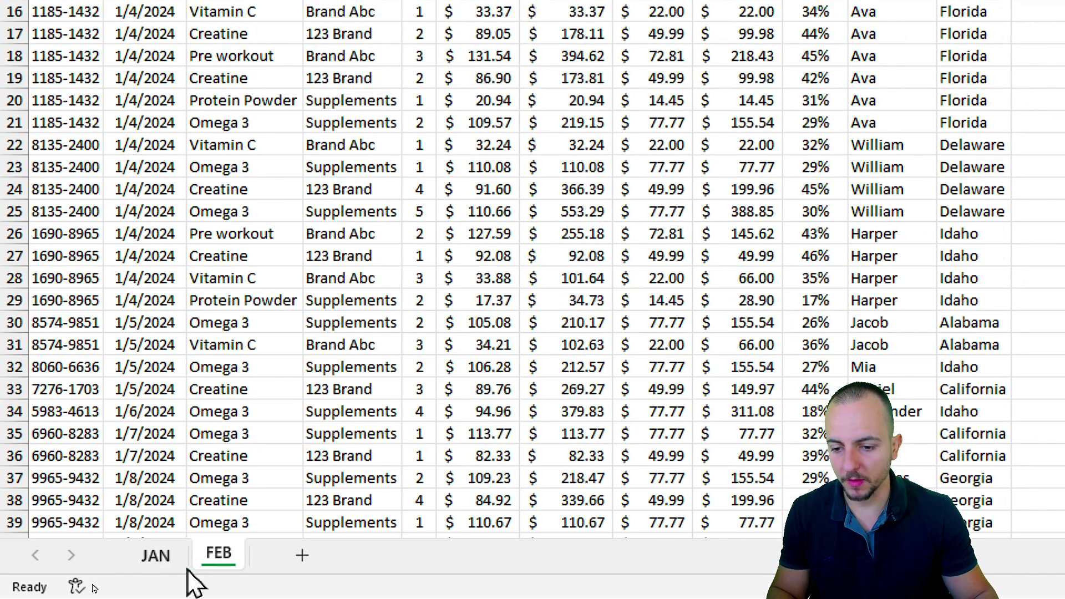
Step: Compare the JAN and FEB sheets by switching back and forth between them, ending on JAN
{"action": "left_click", "coordinate": [180, 577]}
{"action": "left_click", "coordinate": [209, 568]}
{"action": "left_click", "coordinate": [160, 577]}
{"action": "left_click", "coordinate": [217, 556]}
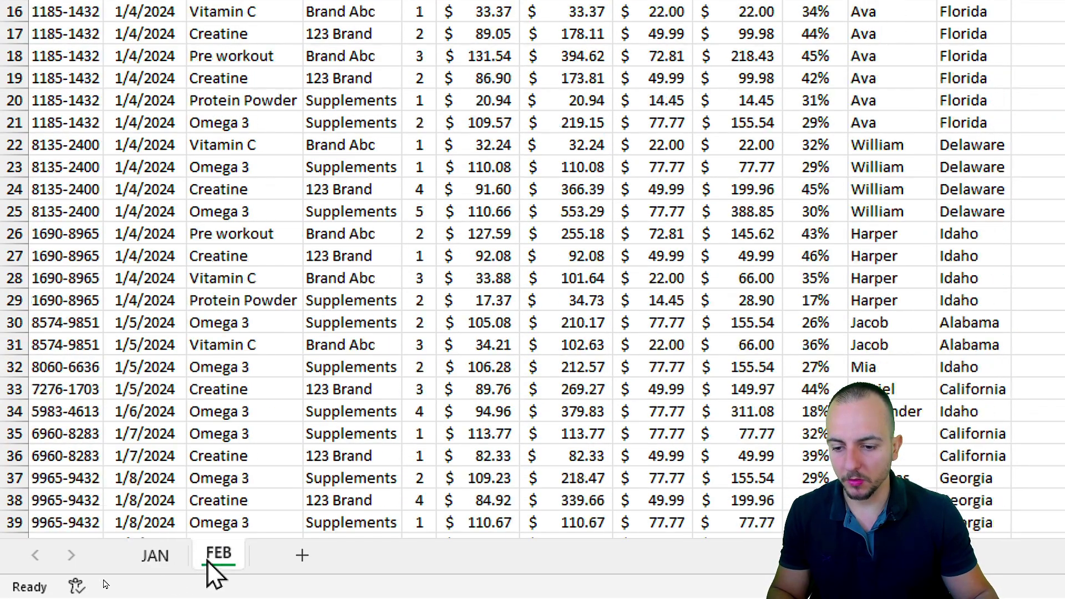
{"action": "left_click", "coordinate": [180, 560]}
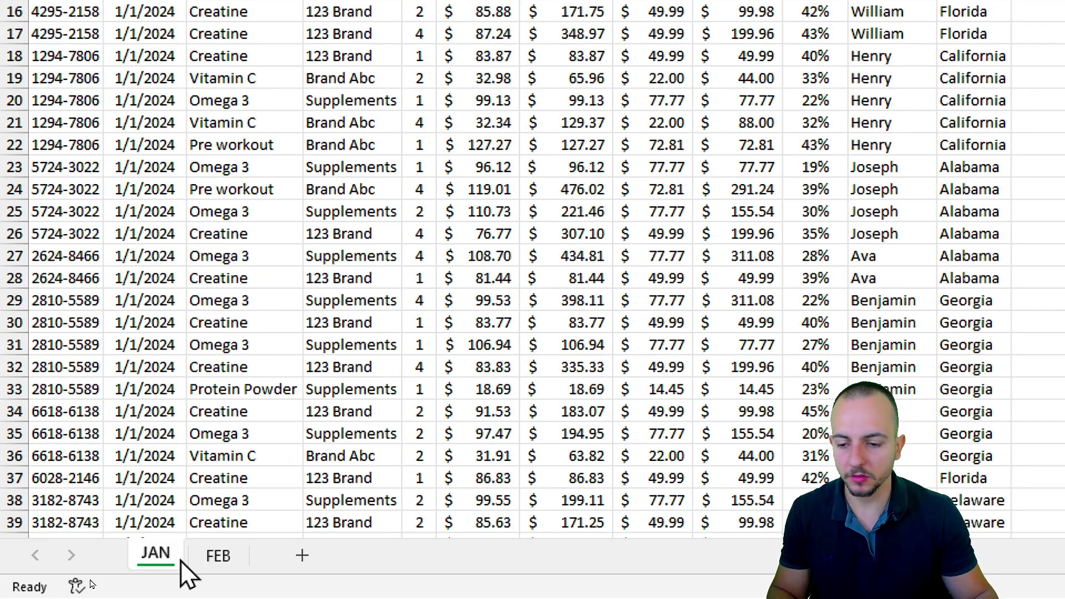
{"action": "left_click", "coordinate": [219, 562]}
{"action": "left_click", "coordinate": [161, 563]}
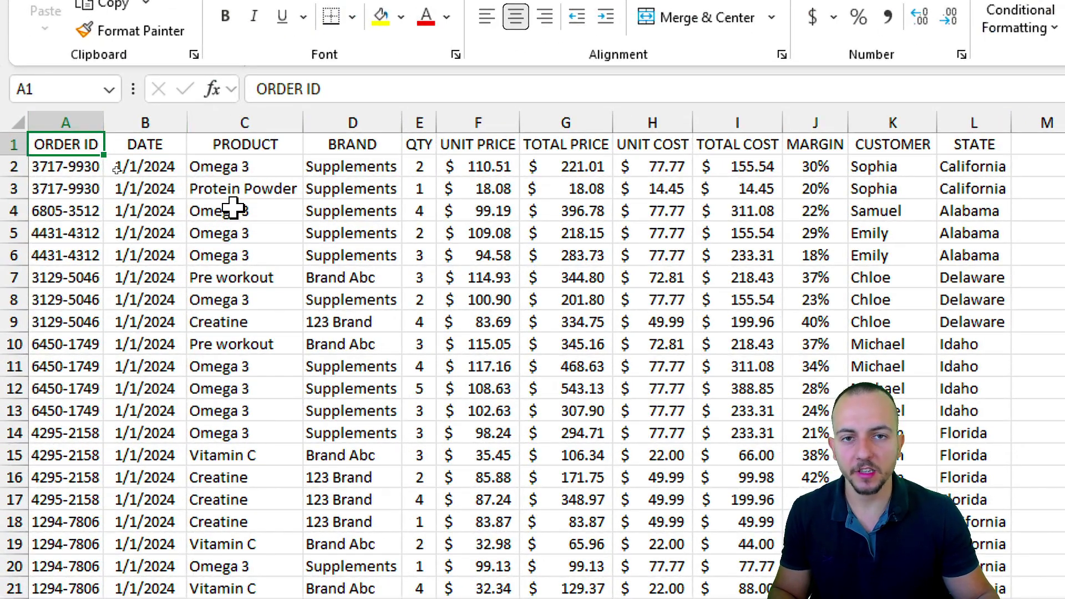
Step: Examine the ORDER ID, DATE, PRODUCT, BRAND, CUSTOMER and STATE columns one by one on the JAN sheet
{"action": "left_click", "coordinate": [70, 121]}
{"action": "left_click", "coordinate": [146, 121]}
{"action": "left_click", "coordinate": [244, 121]}
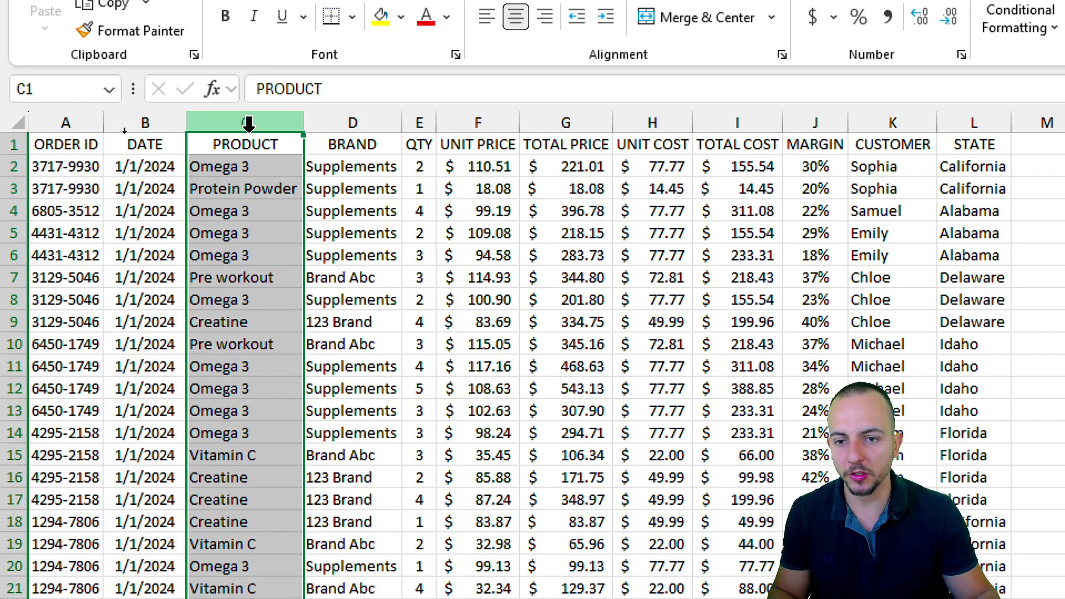
{"action": "left_click", "coordinate": [348, 111]}
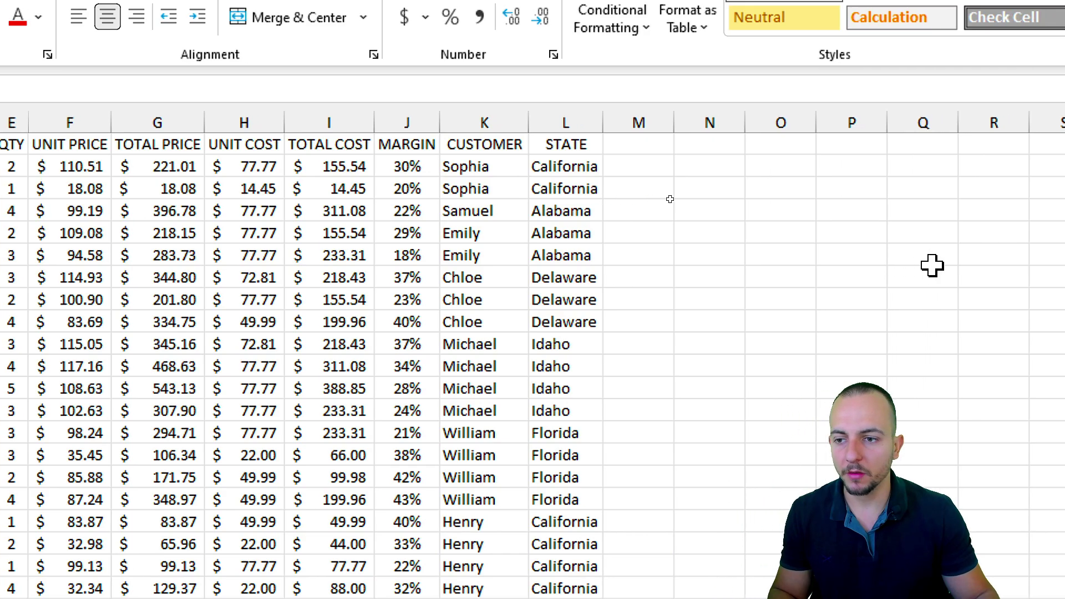
{"action": "left_click", "coordinate": [477, 121]}
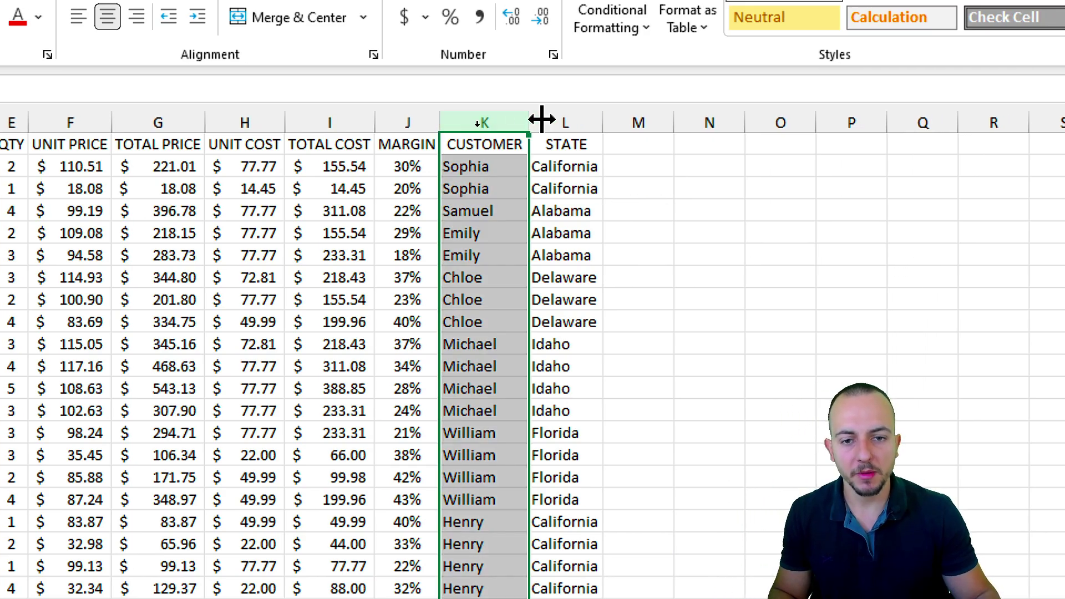
{"action": "left_click", "coordinate": [557, 121]}
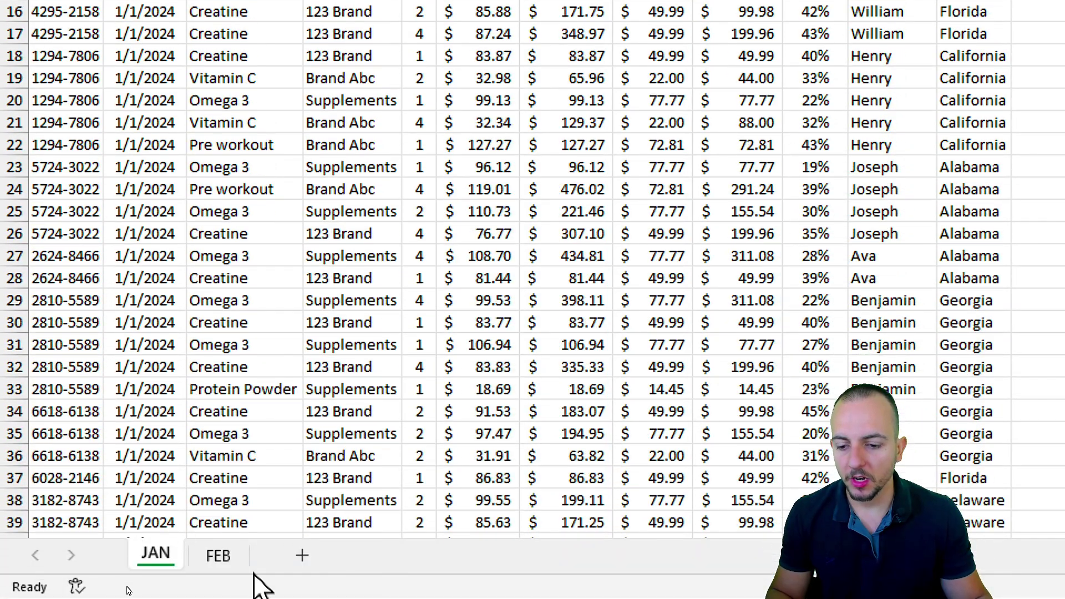
Step: Check the FEB sheet, and on JAN inspect row 2 and the ORDER ID, PRODUCT, CUSTOMER and STATE columns as possible matching criteria
{"action": "left_click", "coordinate": [231, 560]}
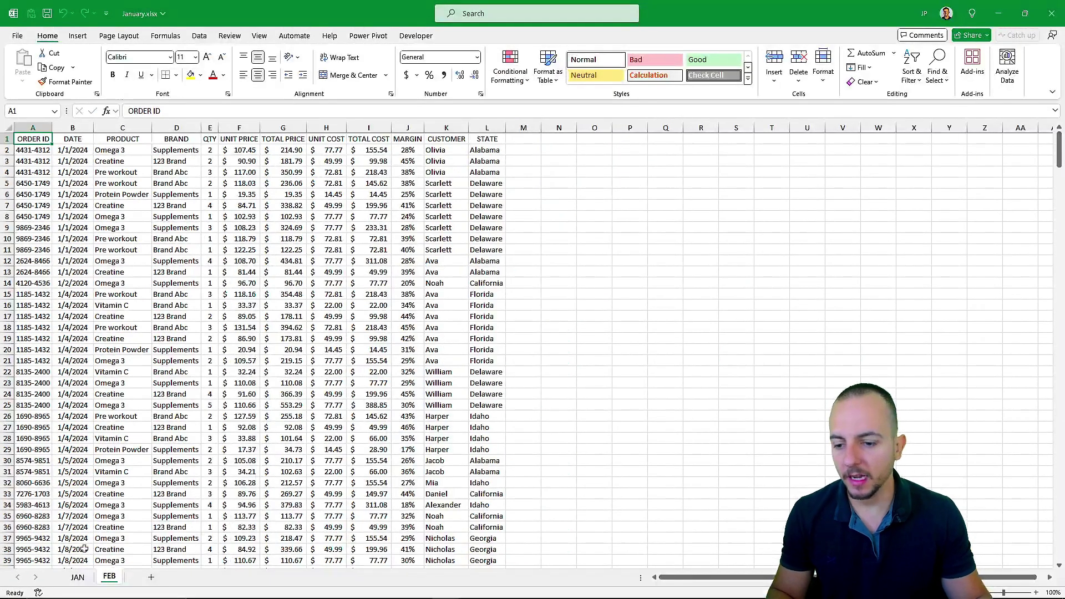
{"action": "left_click", "coordinate": [79, 578]}
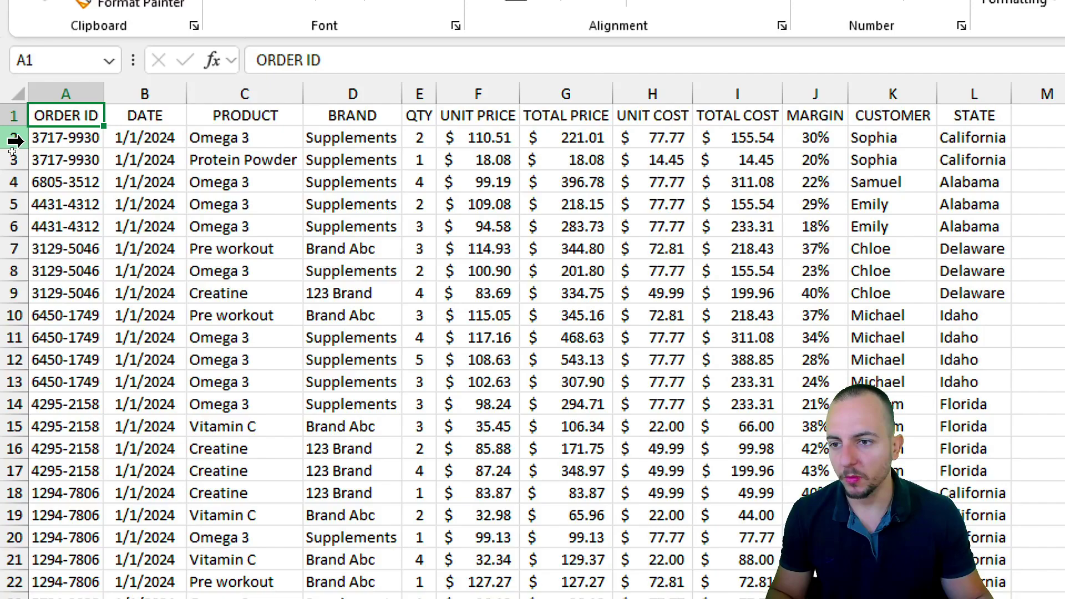
{"action": "left_click", "coordinate": [17, 138]}
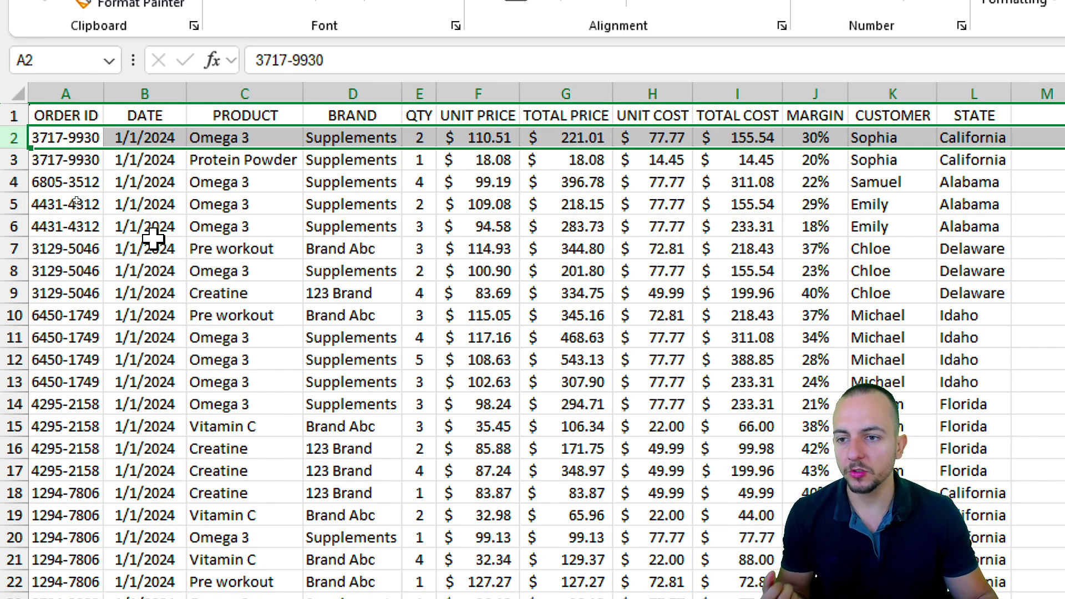
{"action": "left_click", "coordinate": [76, 94]}
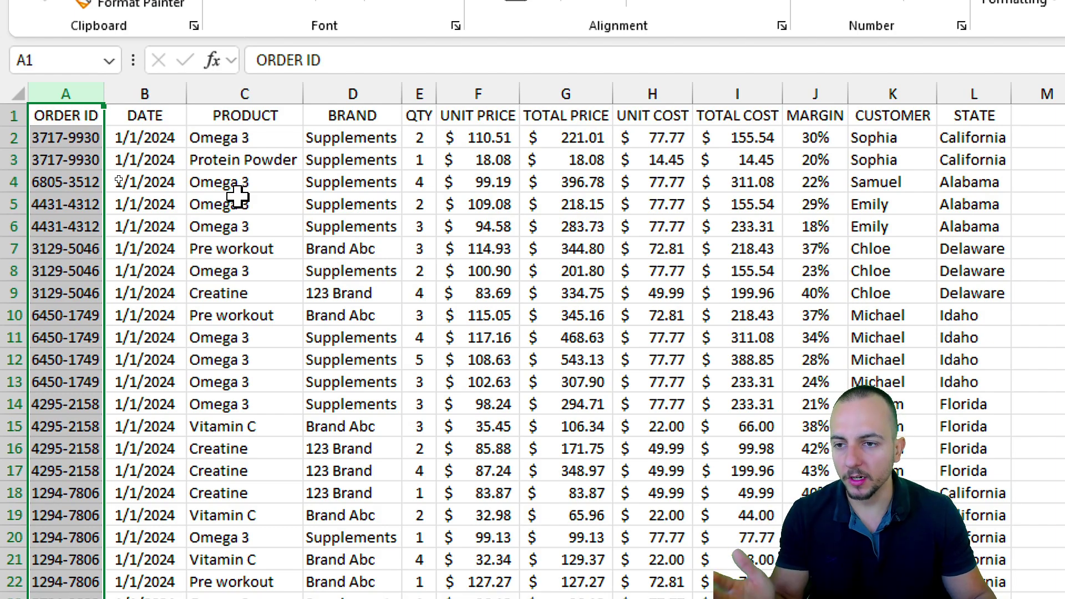
{"action": "left_click", "coordinate": [277, 83], "text": "ctrl"}
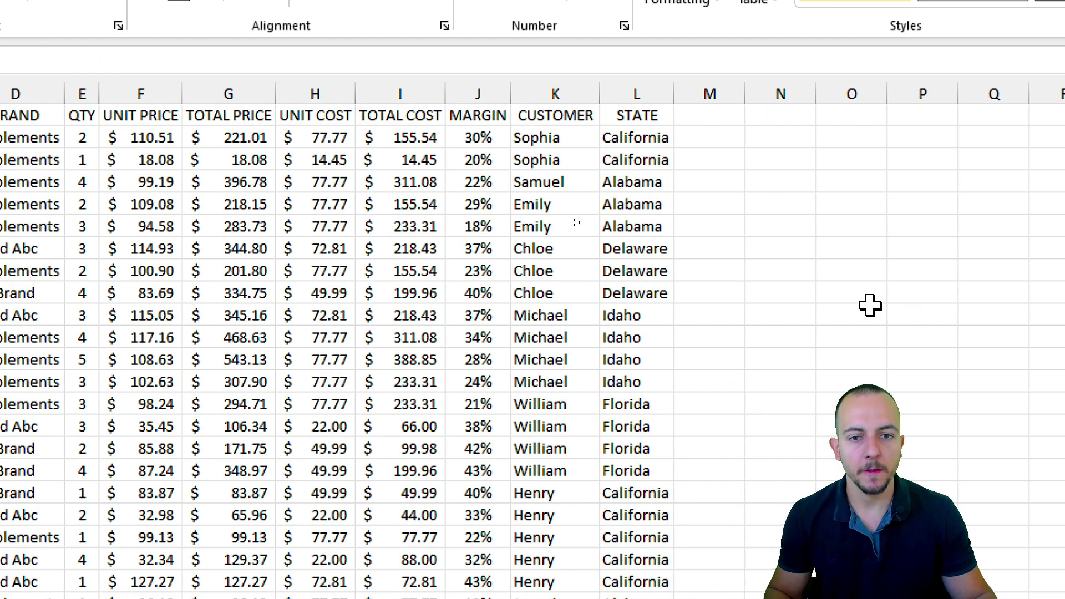
{"action": "left_click", "coordinate": [923, 89], "text": "ctrl"}
{"action": "left_click", "coordinate": [636, 93], "text": "ctrl"}
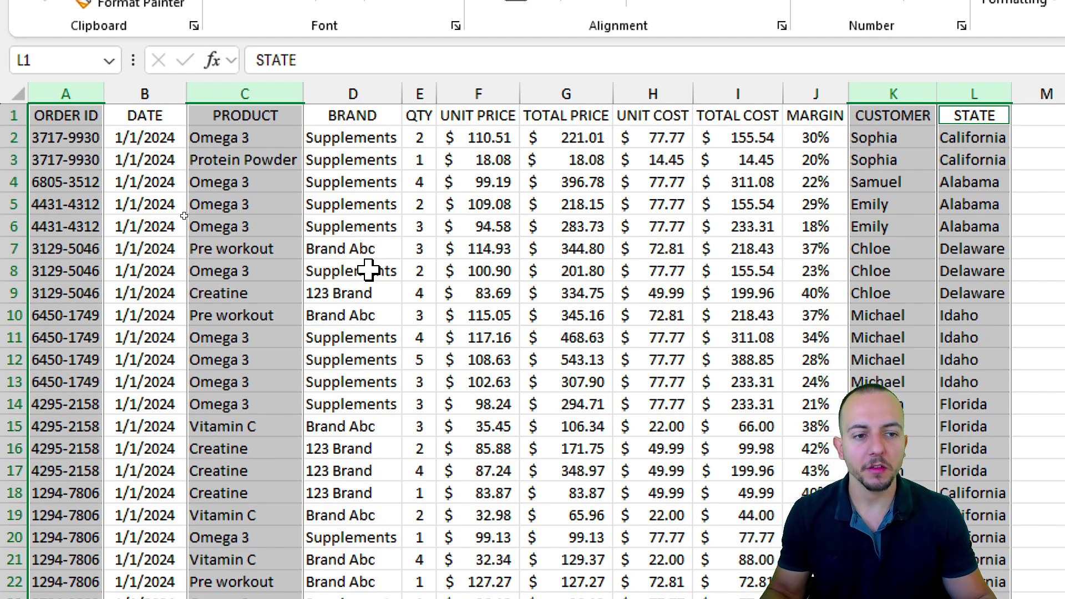
Step: Compare rows 2 and 3 of the JAN sheet by order ID, product, quantity, customer and state
{"action": "left_click", "coordinate": [84, 139]}
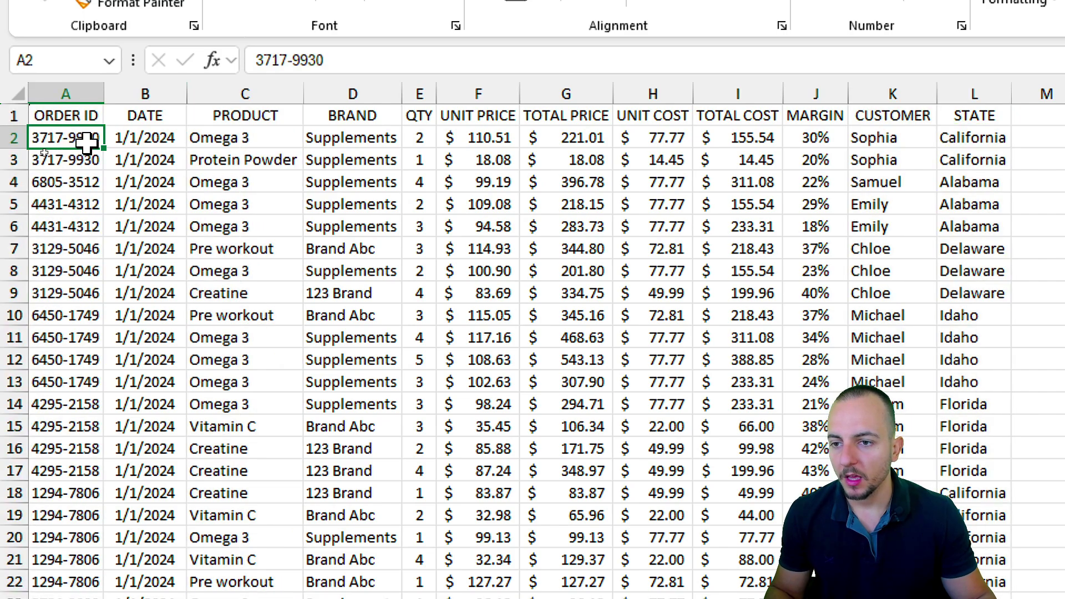
{"action": "left_click_drag", "start_coordinate": [12, 137], "coordinate": [10, 160]}
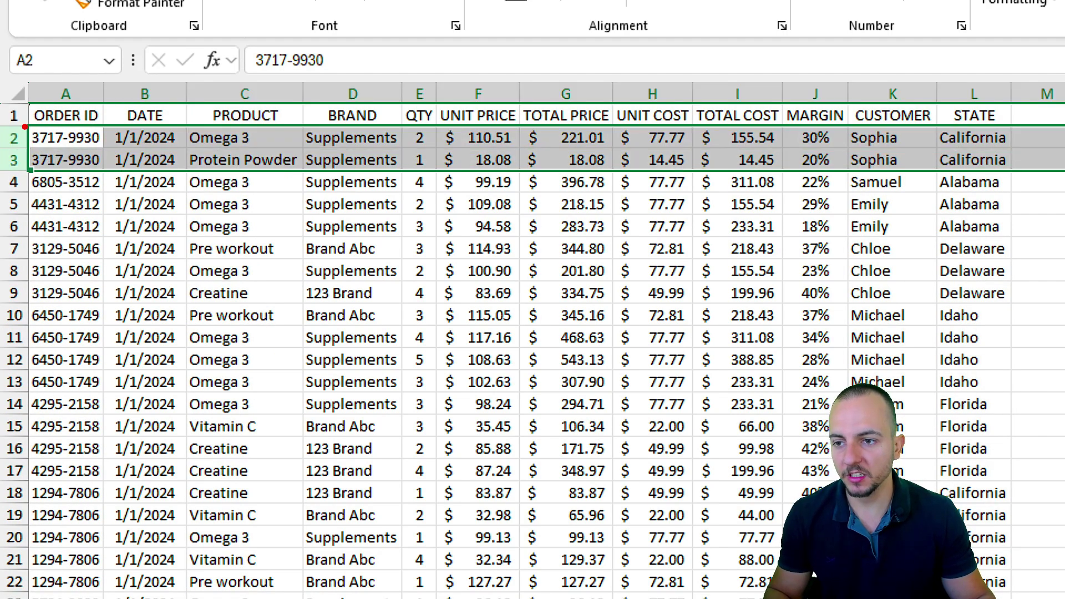
{"action": "mouse_move", "coordinate": [23, 126]}
{"action": "left_mouse_down"}
{"action": "mouse_move", "coordinate": [103, 170]}
{"action": "mouse_move", "coordinate": [160, 249]}
{"action": "left_mouse_up"}
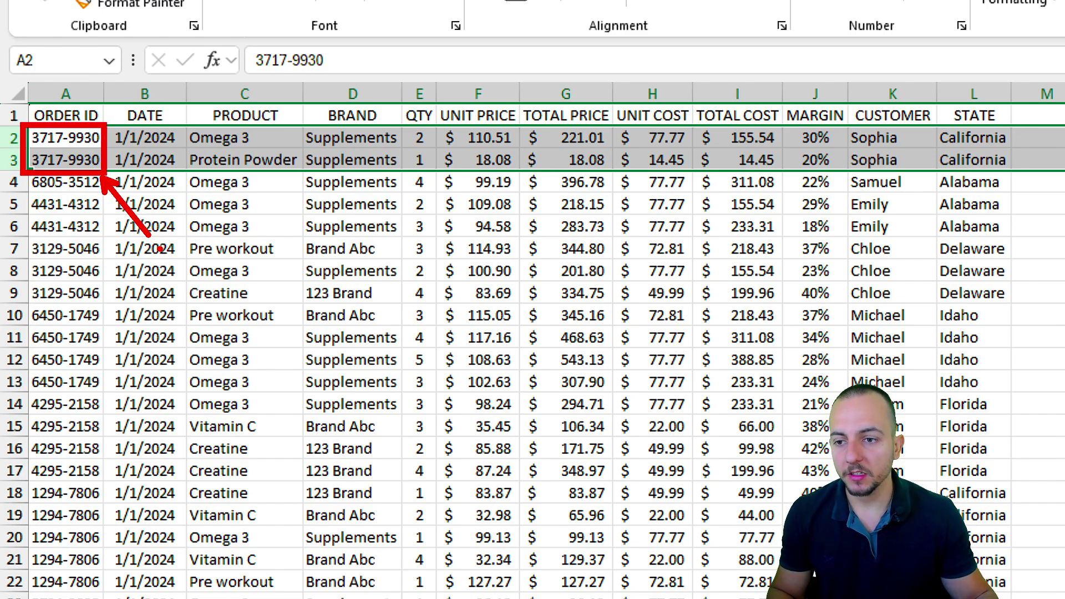
{"action": "key", "text": "ctrl+z"}
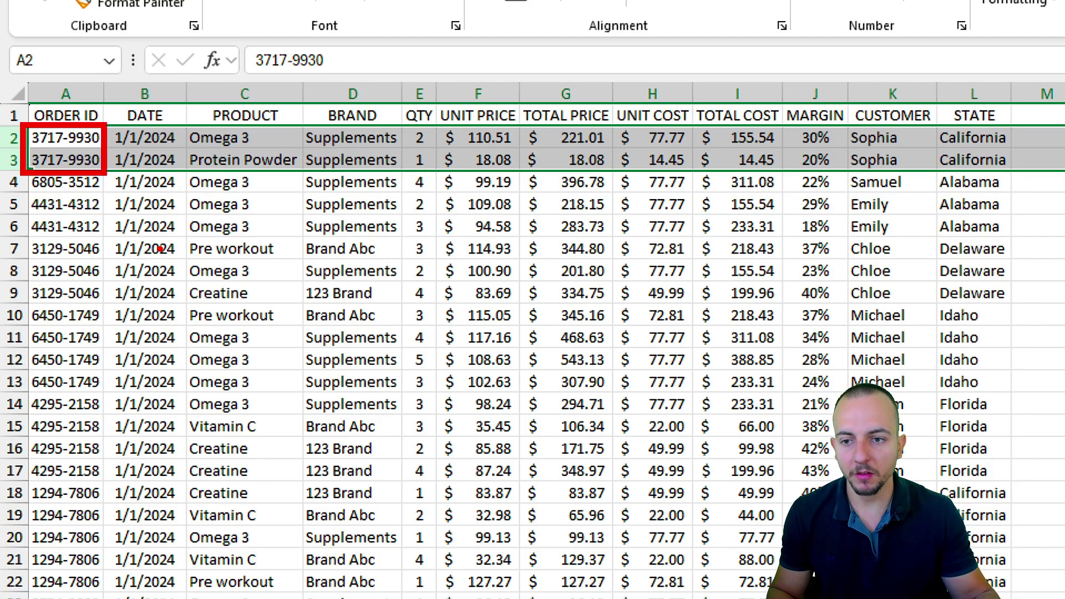
{"action": "mouse_move", "coordinate": [104, 183]}
{"action": "left_mouse_down"}
{"action": "mouse_move", "coordinate": [141, 236]}
{"action": "mouse_move", "coordinate": [149, 278]}
{"action": "left_mouse_up"}
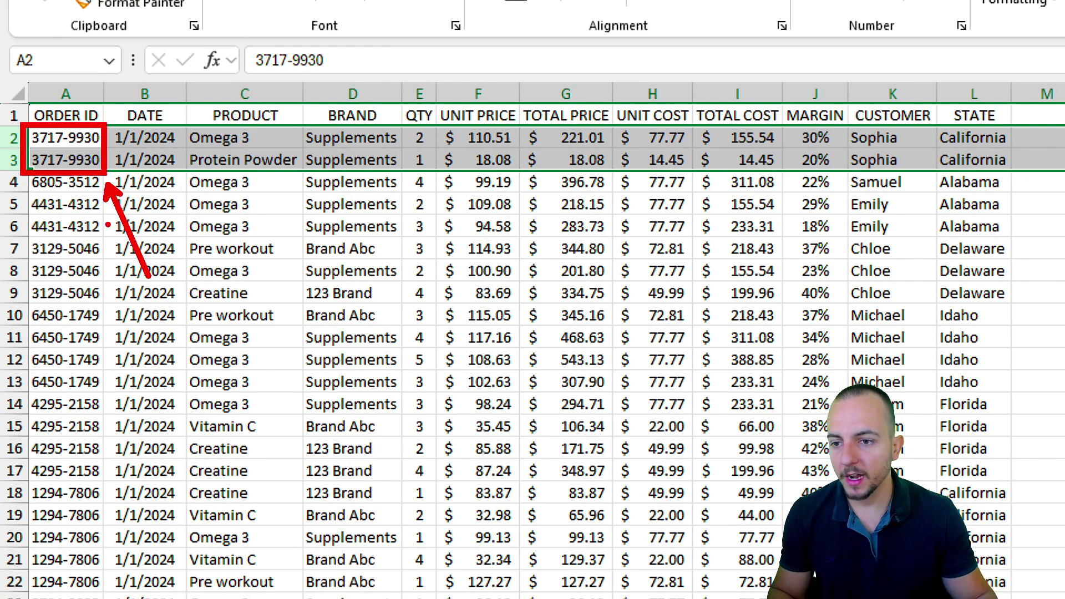
{"action": "left_click_drag", "start_coordinate": [88, 191], "coordinate": [136, 181]}
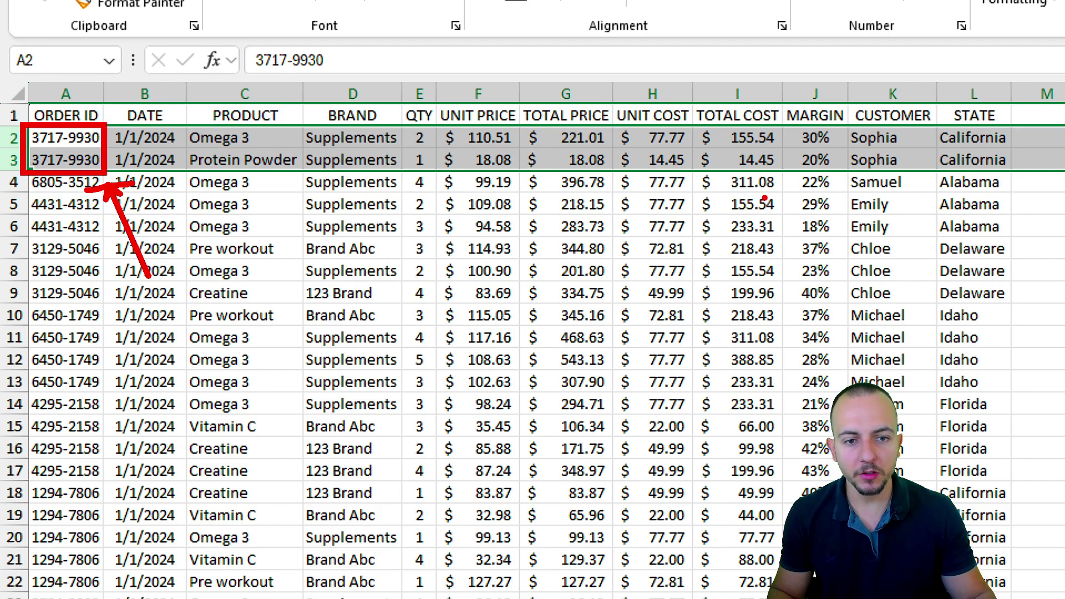
{"action": "mouse_move", "coordinate": [839, 121]}
{"action": "left_mouse_down"}
{"action": "mouse_move", "coordinate": [912, 174]}
{"action": "mouse_move", "coordinate": [1009, 176]}
{"action": "left_mouse_up"}
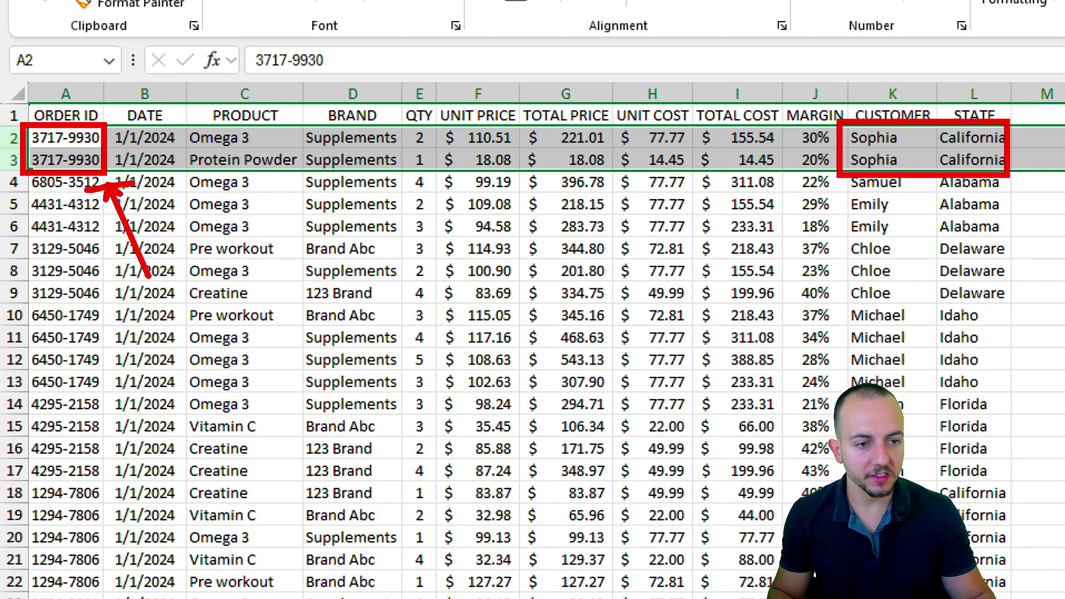
{"action": "left_click_drag", "start_coordinate": [927, 194], "coordinate": [903, 257]}
{"action": "mouse_move", "coordinate": [398, 133]}
{"action": "left_mouse_down"}
{"action": "mouse_move", "coordinate": [407, 123]}
{"action": "mouse_move", "coordinate": [399, 139]}
{"action": "left_mouse_up"}
{"action": "mouse_move", "coordinate": [175, 120]}
{"action": "left_mouse_down"}
{"action": "mouse_move", "coordinate": [304, 176]}
{"action": "mouse_move", "coordinate": [339, 251]}
{"action": "left_mouse_up"}
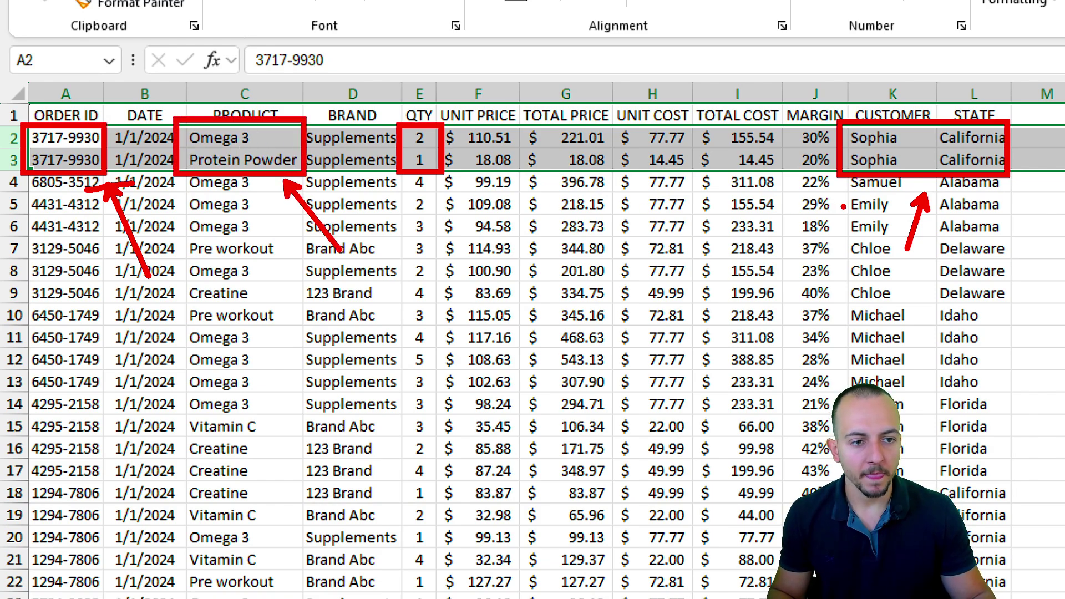
{"action": "mouse_move", "coordinate": [911, 117]}
{"action": "left_mouse_down"}
{"action": "mouse_move", "coordinate": [845, 155]}
{"action": "mouse_move", "coordinate": [920, 131]}
{"action": "left_mouse_up"}
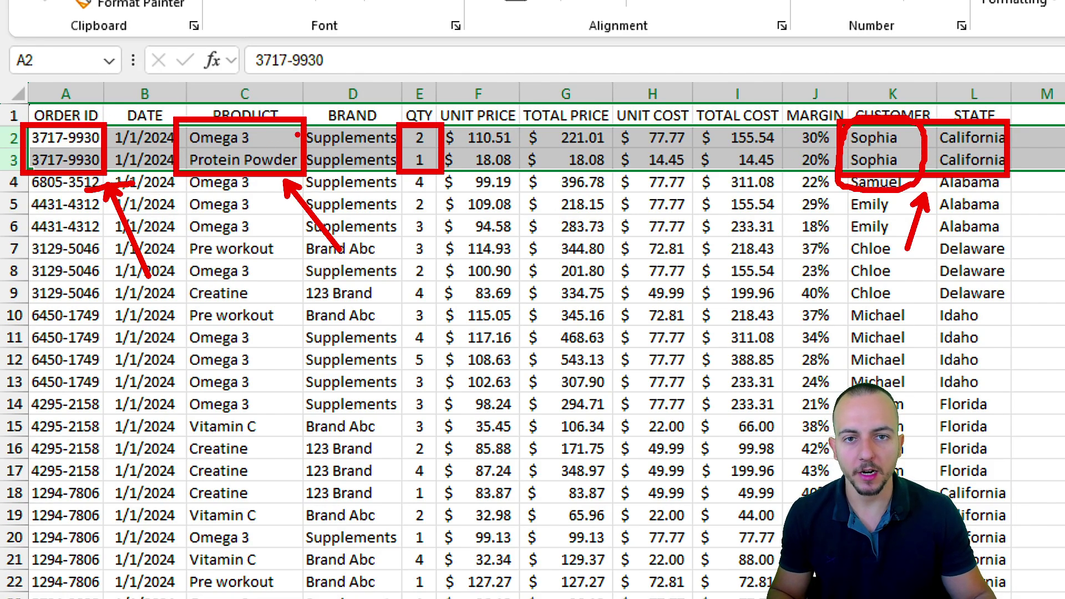
{"action": "key", "text": "Escape"}
{"action": "left_click", "coordinate": [83, 113]}
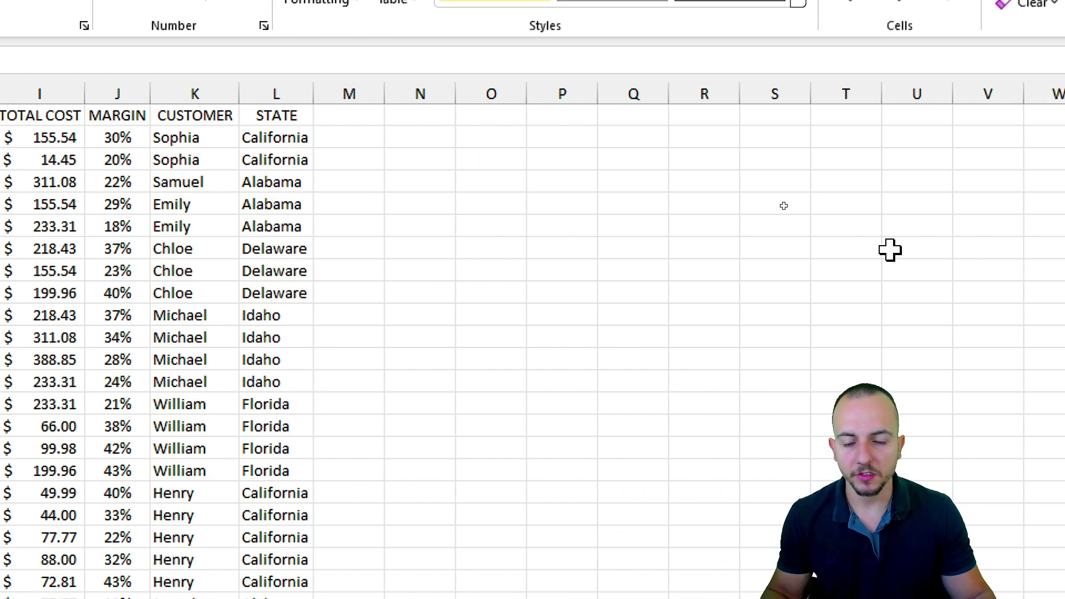
Step: Add a new column heading HELPER in cell M1 of the JAN sheet, next to STATE
{"action": "left_click", "coordinate": [358, 93]}
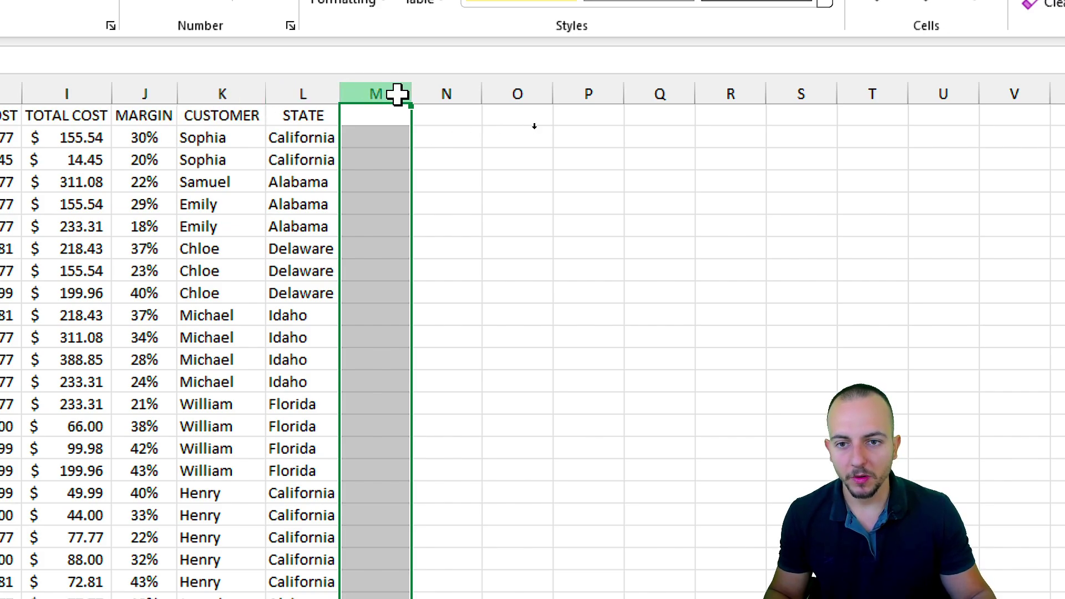
{"action": "left_click", "coordinate": [385, 117]}
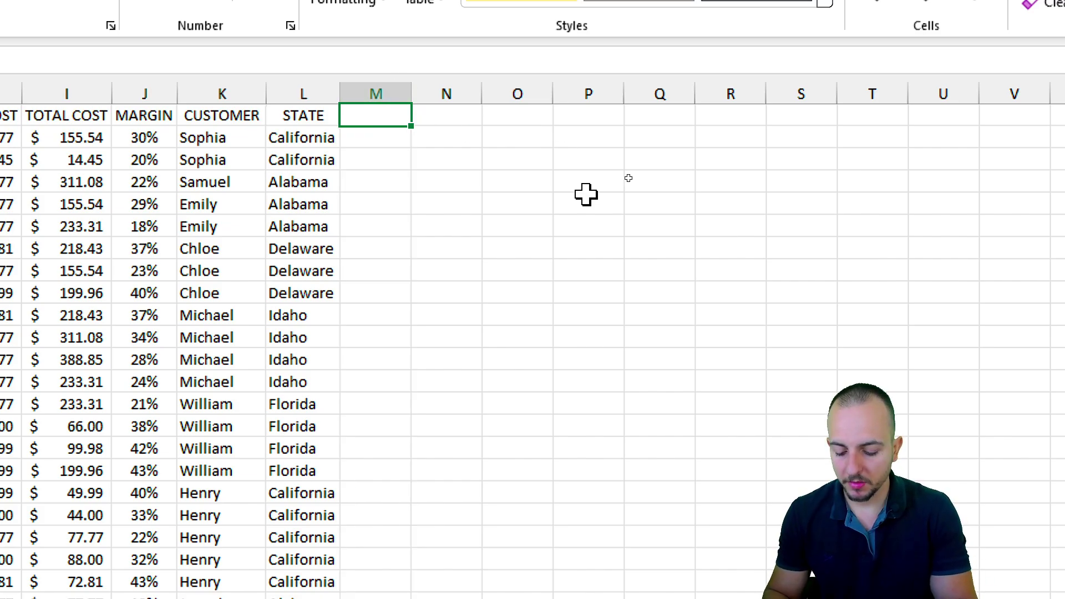
{"action": "type", "text": "HELPER"}
{"action": "key", "text": "Return"}
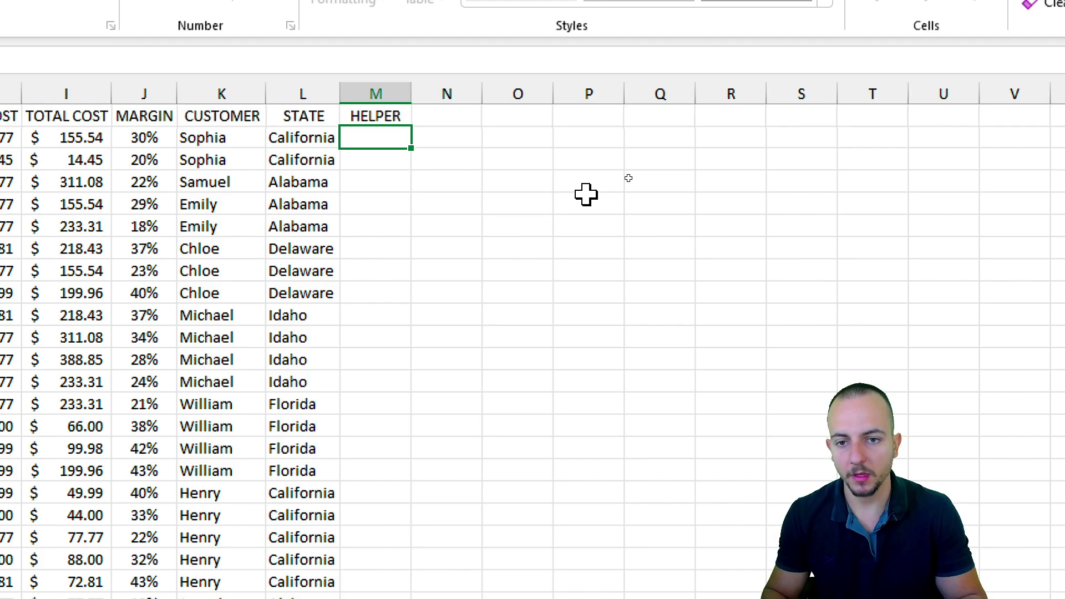
Step: Fill the HELPER column M on the JAN sheet with light gold and widen the column
{"action": "left_click", "coordinate": [391, 83]}
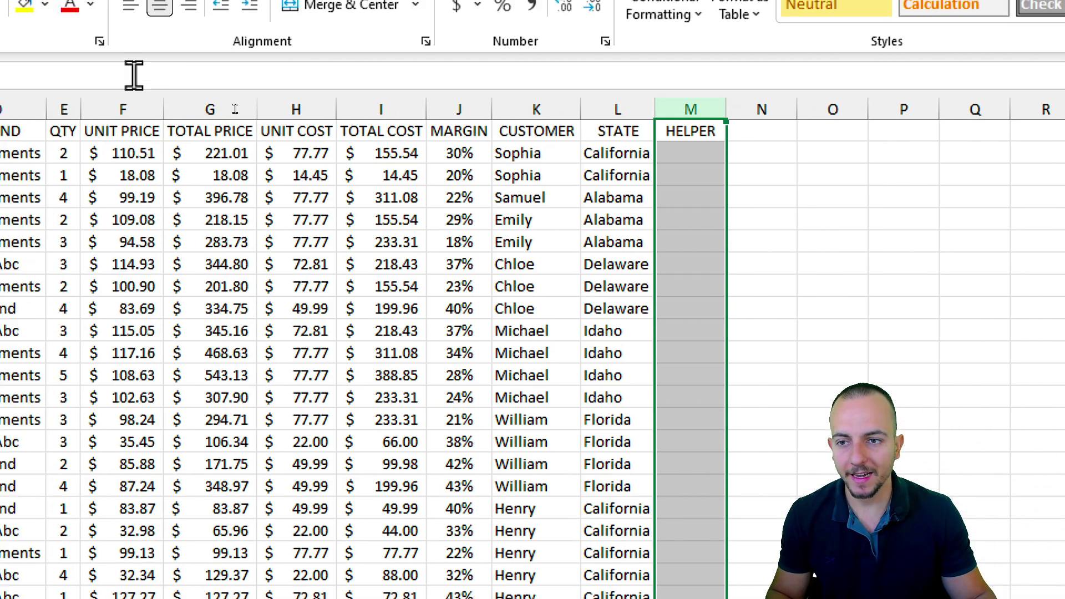
{"action": "left_click", "coordinate": [45, 5]}
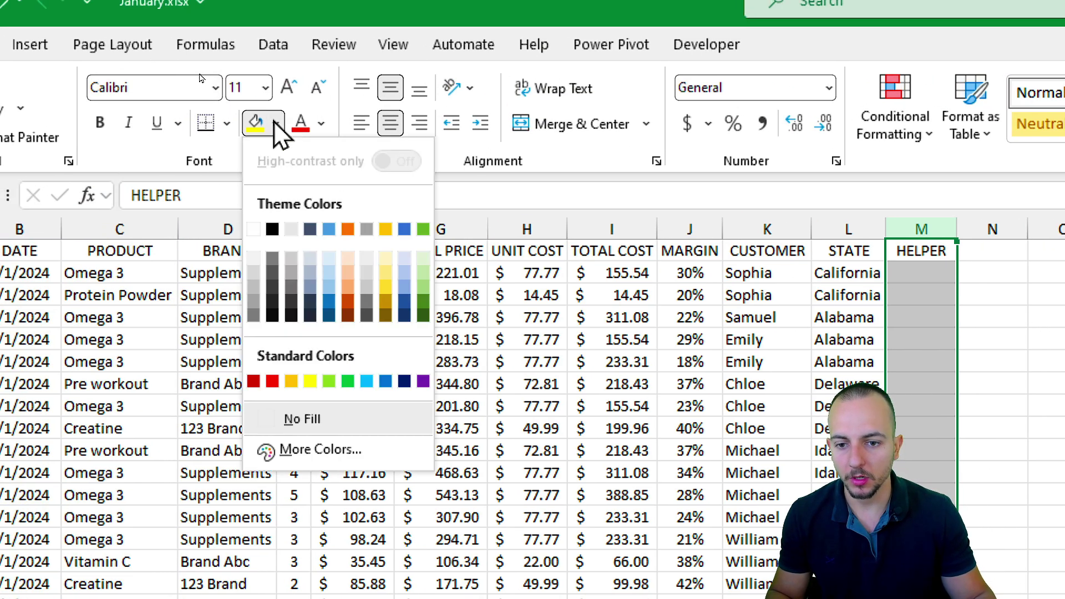
{"action": "left_click", "coordinate": [386, 301]}
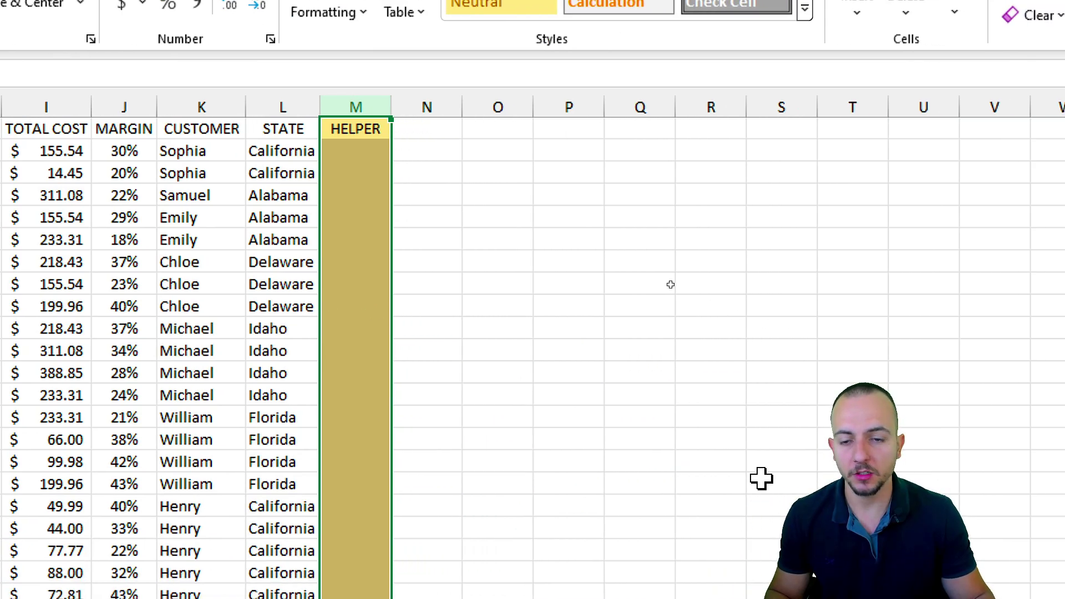
{"action": "left_click_drag", "start_coordinate": [391, 109], "coordinate": [717, 126]}
{"action": "left_click", "coordinate": [469, 167]}
{"action": "left_click", "coordinate": [417, 145]}
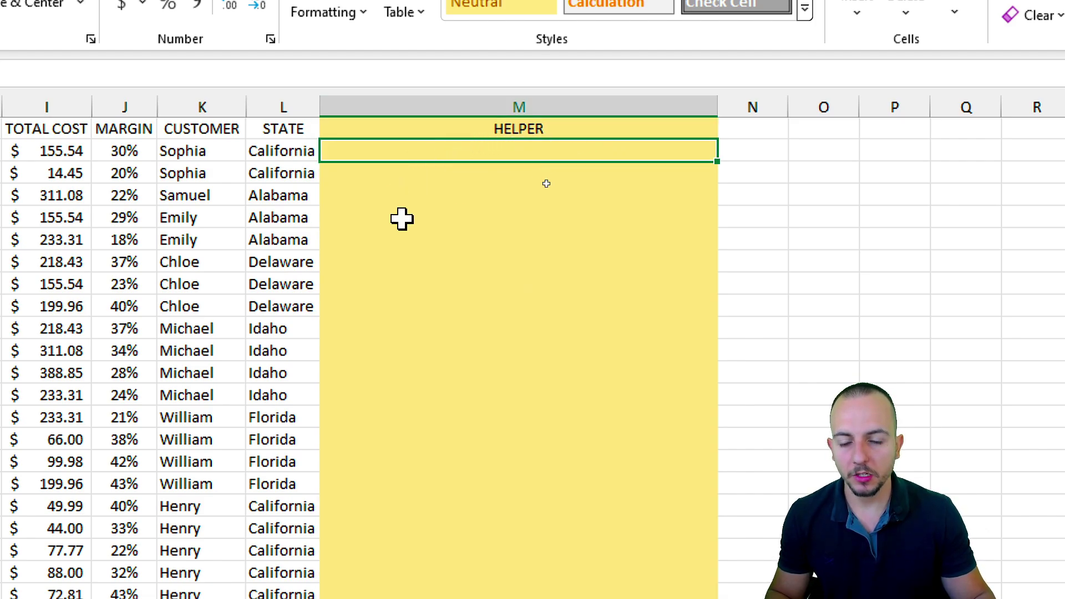
Step: In cell M2, join order ID, product, customer and state with the formula =A2&C2&K2&L2
{"action": "type", "text": "="}
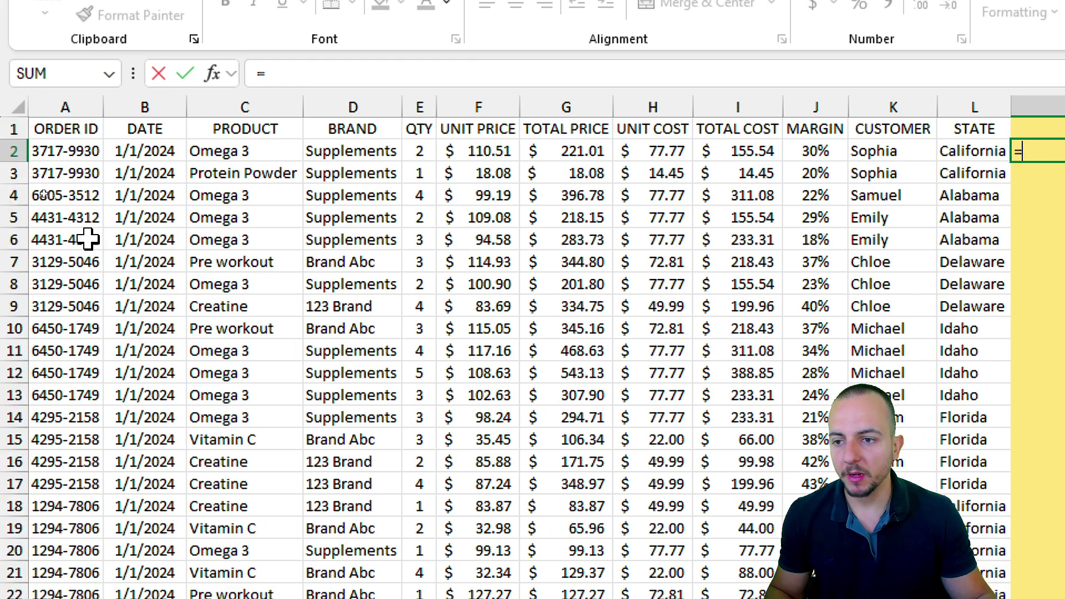
{"action": "left_click", "coordinate": [67, 154]}
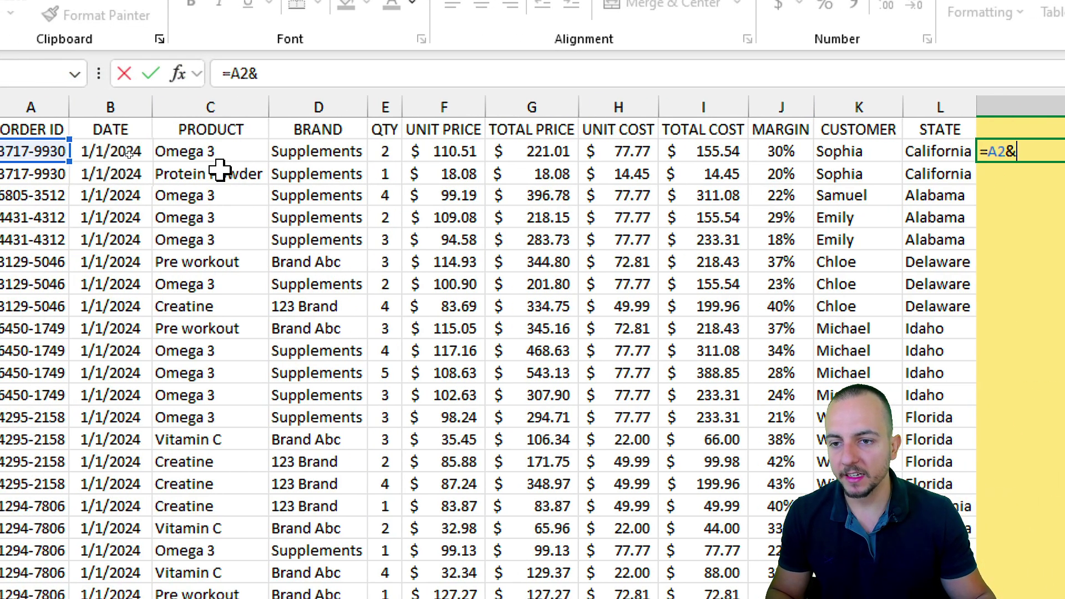
{"action": "left_click", "coordinate": [211, 151]}
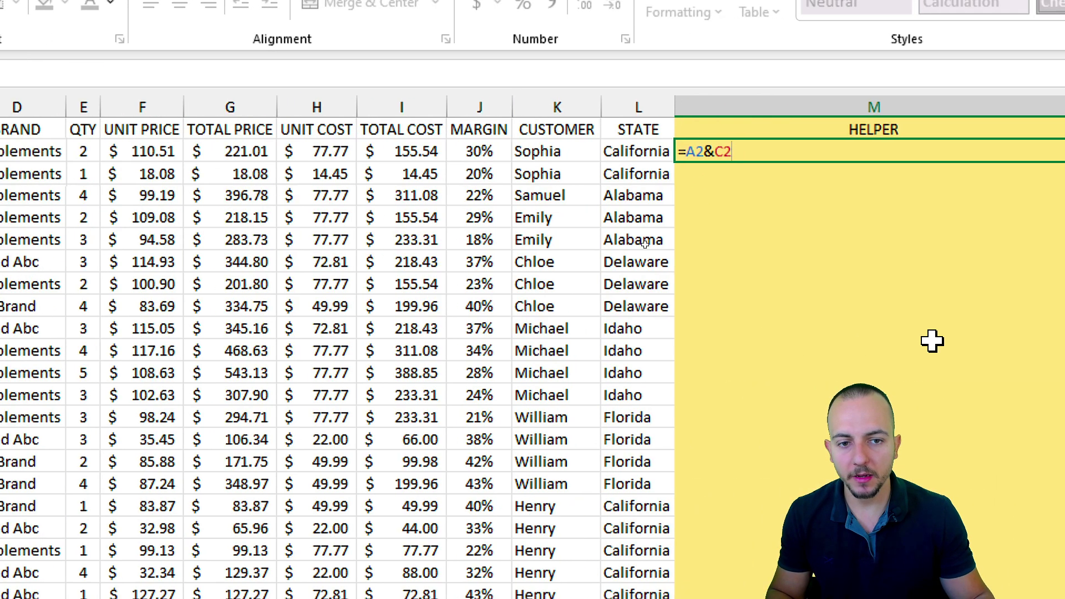
{"action": "type", "text": "&"}
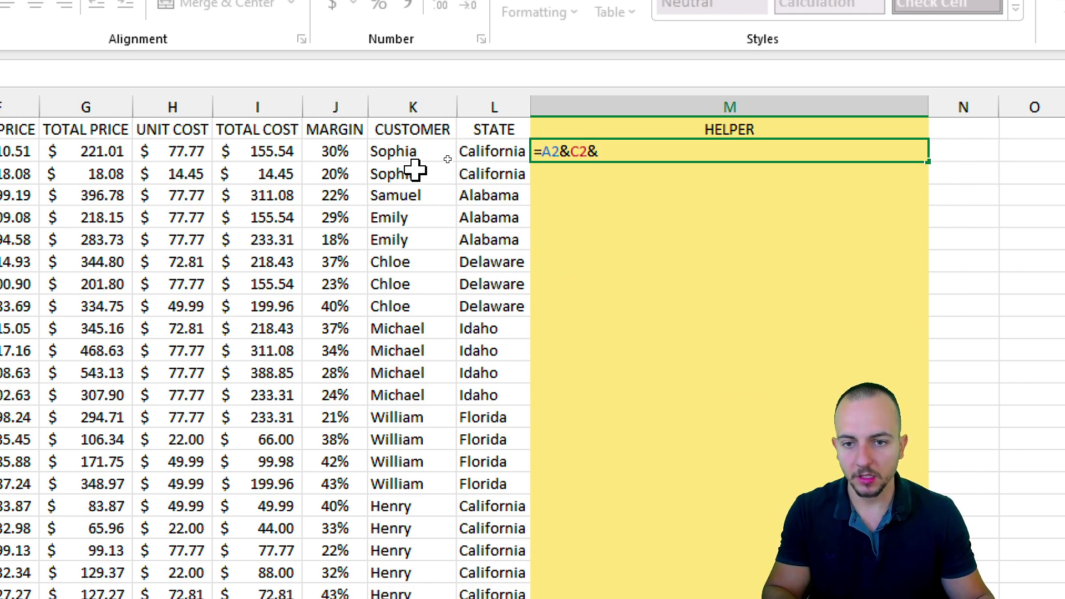
{"action": "left_click", "coordinate": [407, 151]}
{"action": "type", "text": "&"}
{"action": "left_click", "coordinate": [493, 151]}
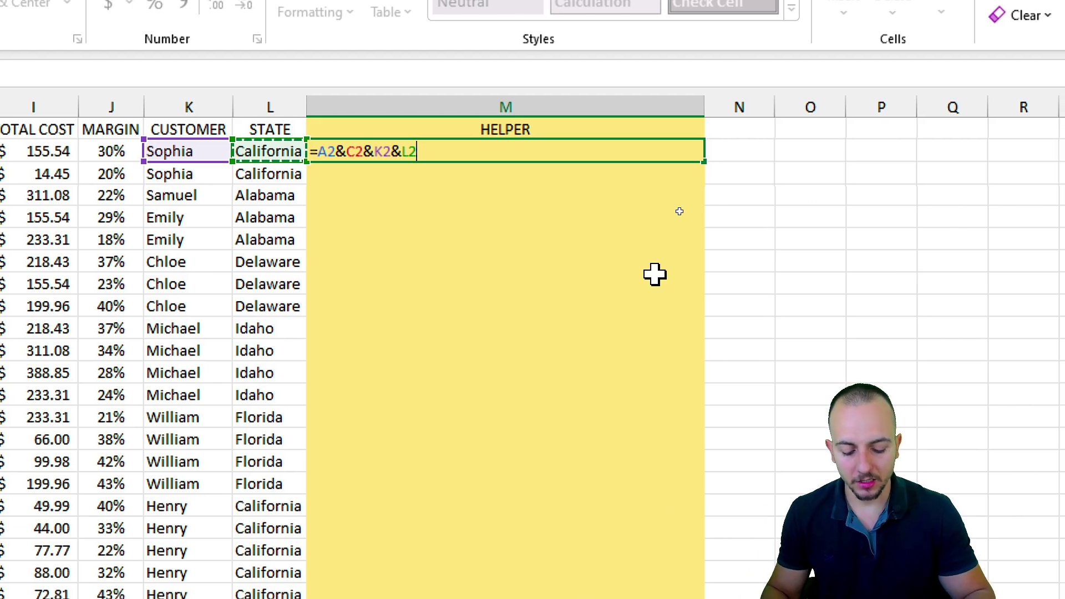
{"action": "key", "text": "Return"}
Step: Fill the M2 concatenation formula down the HELPER column for all order rows of the JAN sheet
{"action": "left_click", "coordinate": [488, 153]}
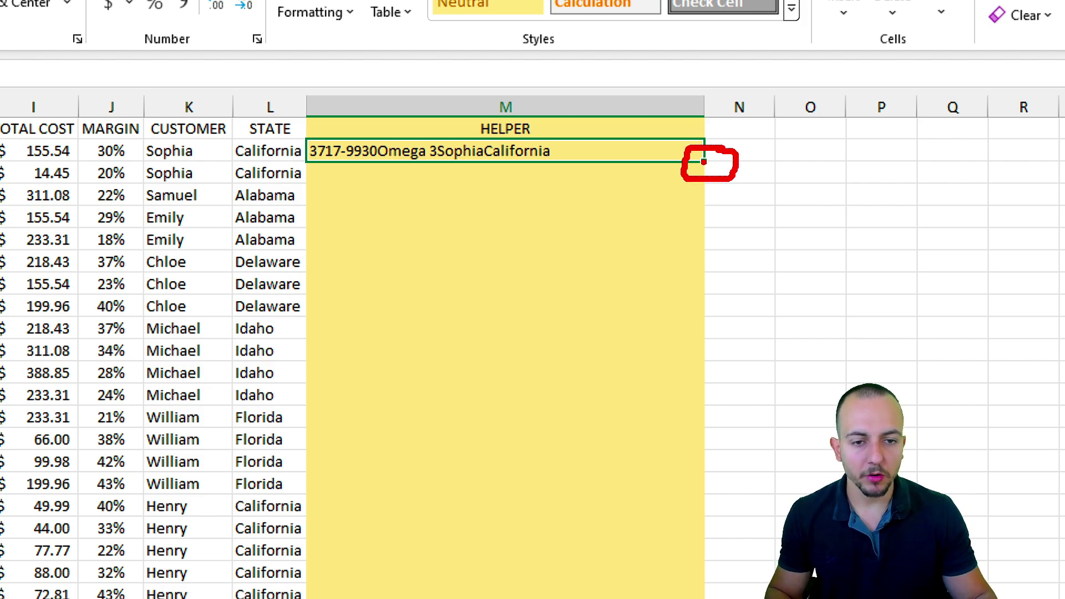
{"action": "left_click_drag", "start_coordinate": [705, 235], "coordinate": [710, 192]}
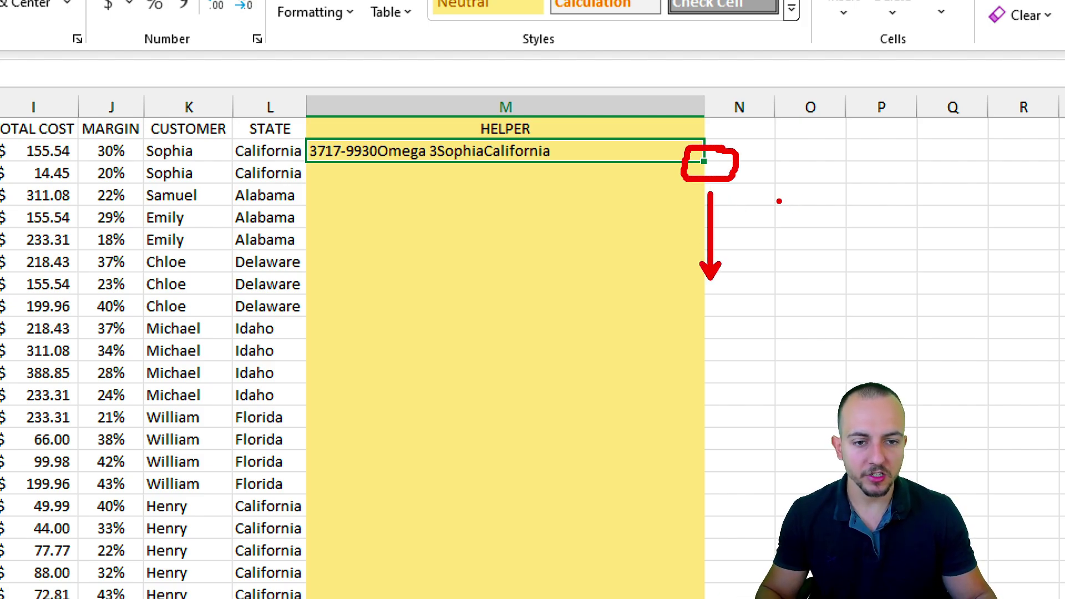
{"action": "key", "text": "Escape"}
{"action": "double_click", "coordinate": [703, 161]}
{"action": "left_click", "coordinate": [635, 157]}
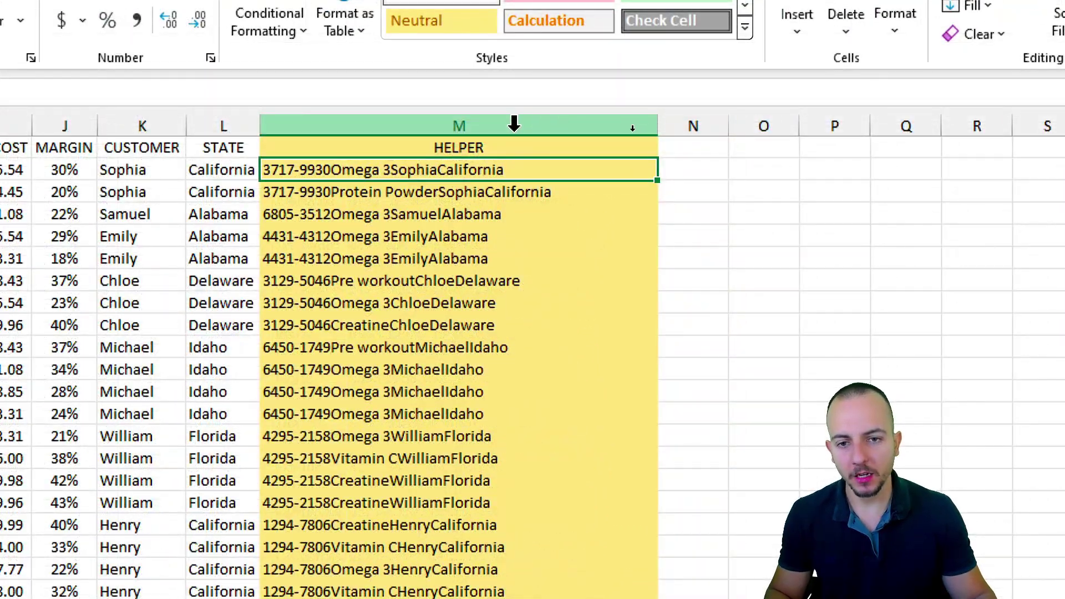
Step: Copy the whole HELPER column from the JAN sheet into column M of the FEB sheet, next to STATE
{"action": "left_click", "coordinate": [513, 131]}
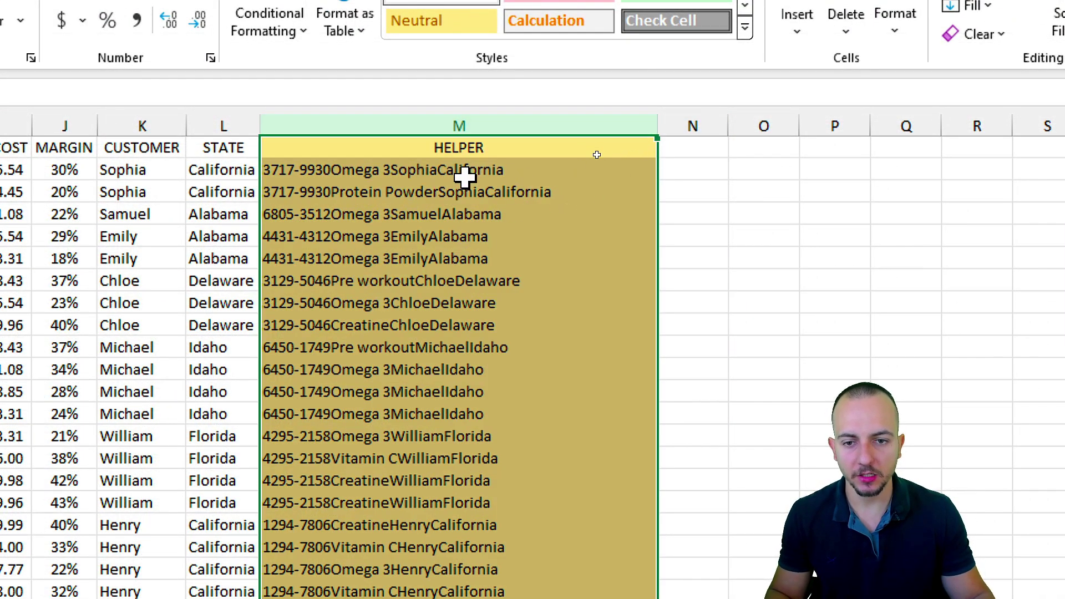
{"action": "right_click", "coordinate": [500, 126]}
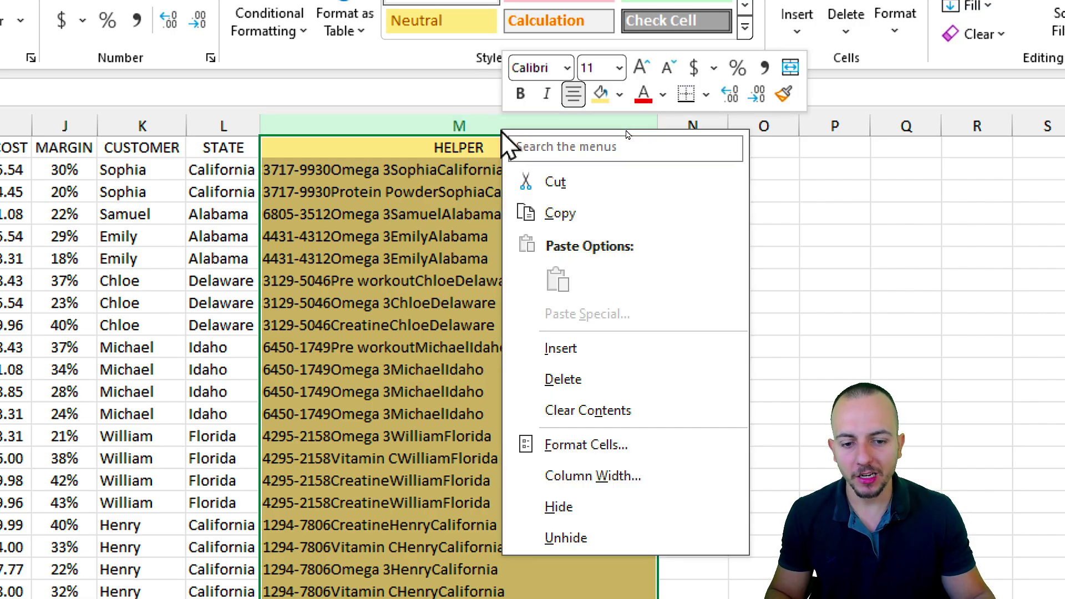
{"action": "left_click", "coordinate": [620, 205]}
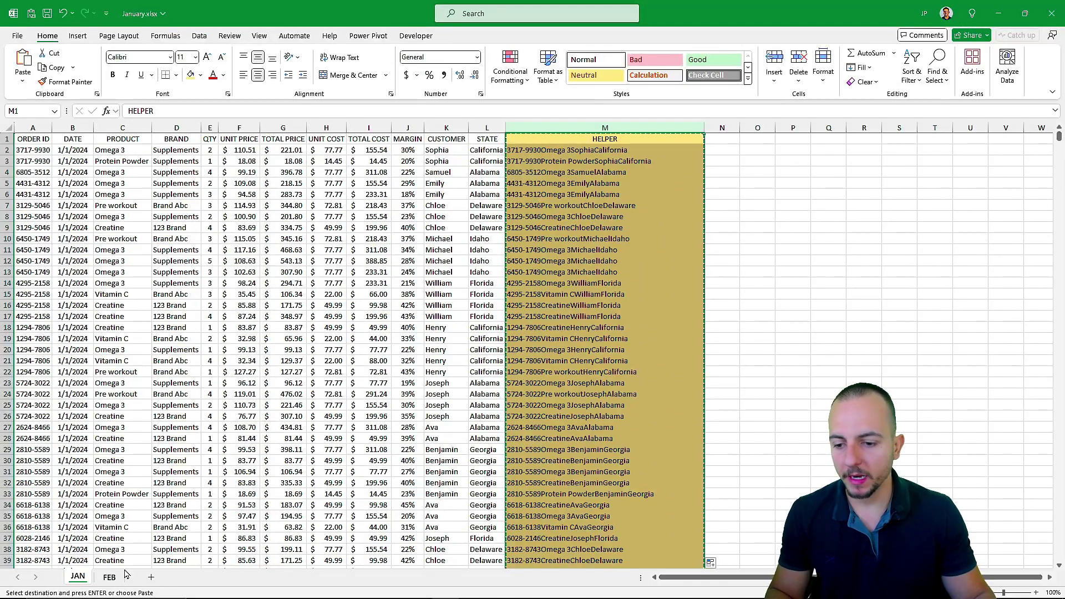
{"action": "left_click", "coordinate": [109, 577]}
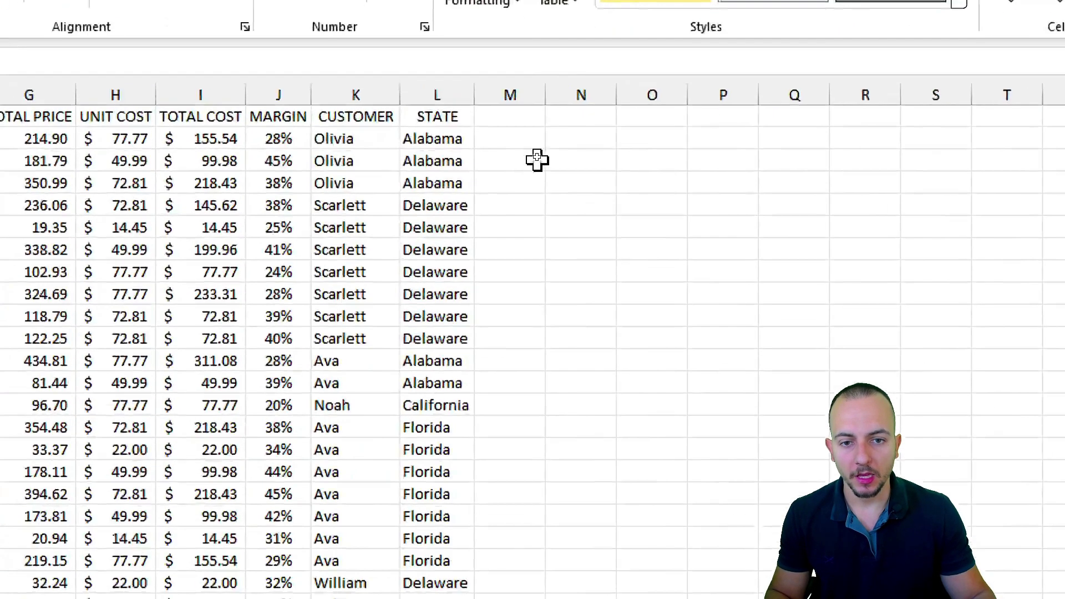
{"action": "left_click", "coordinate": [532, 128]}
{"action": "left_click", "coordinate": [528, 85]}
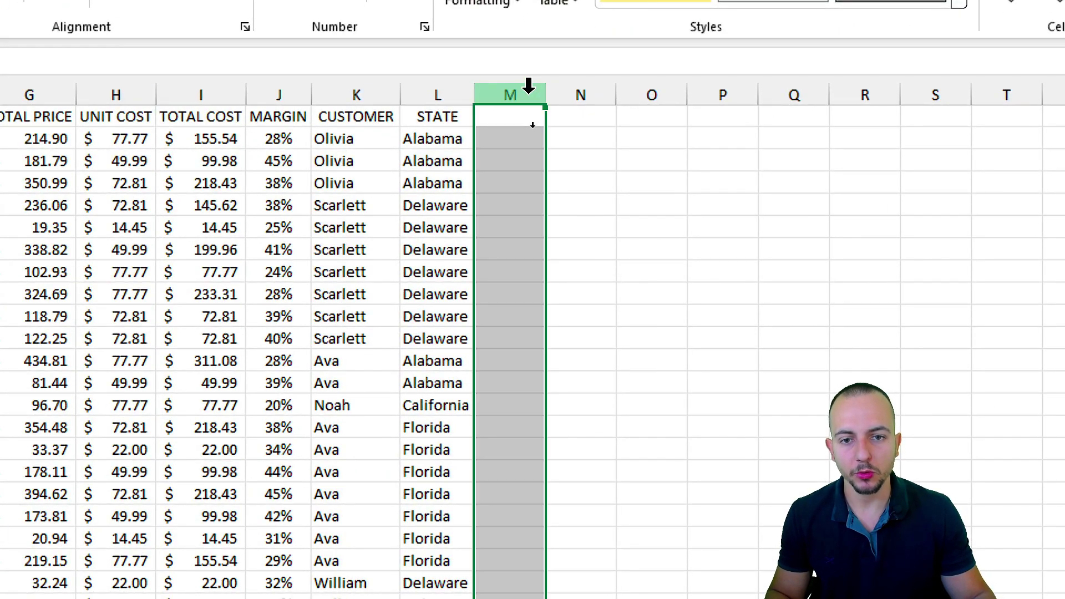
{"action": "right_click", "coordinate": [530, 96]}
{"action": "left_click", "coordinate": [583, 242]}
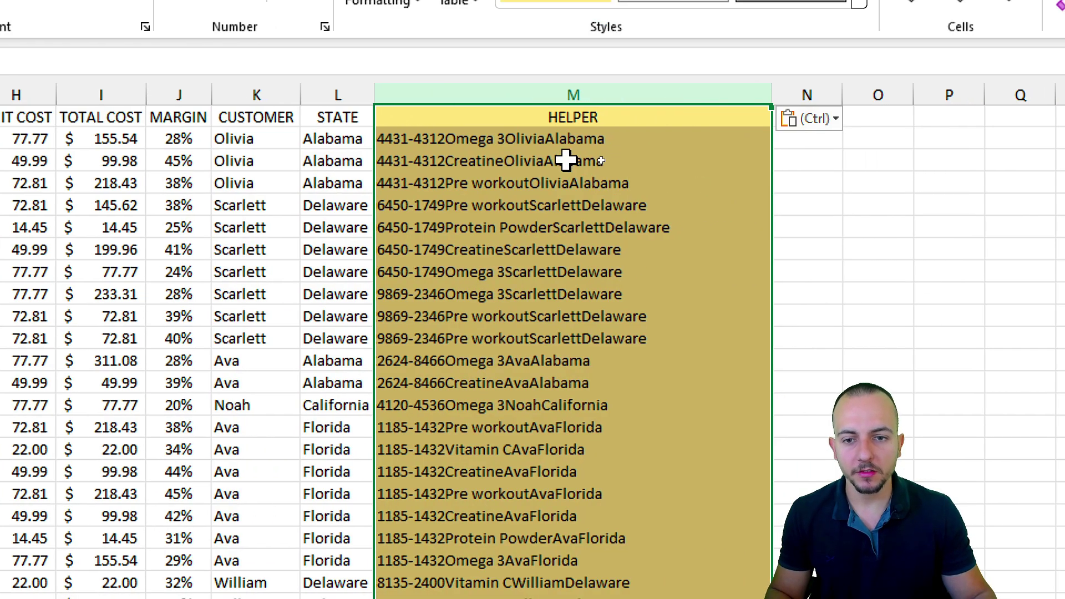
Step: Inspect the pasted formula in cell M2 of the FEB sheet, leaving it as it is
{"action": "left_click", "coordinate": [523, 139]}
{"action": "double_click", "coordinate": [517, 139]}
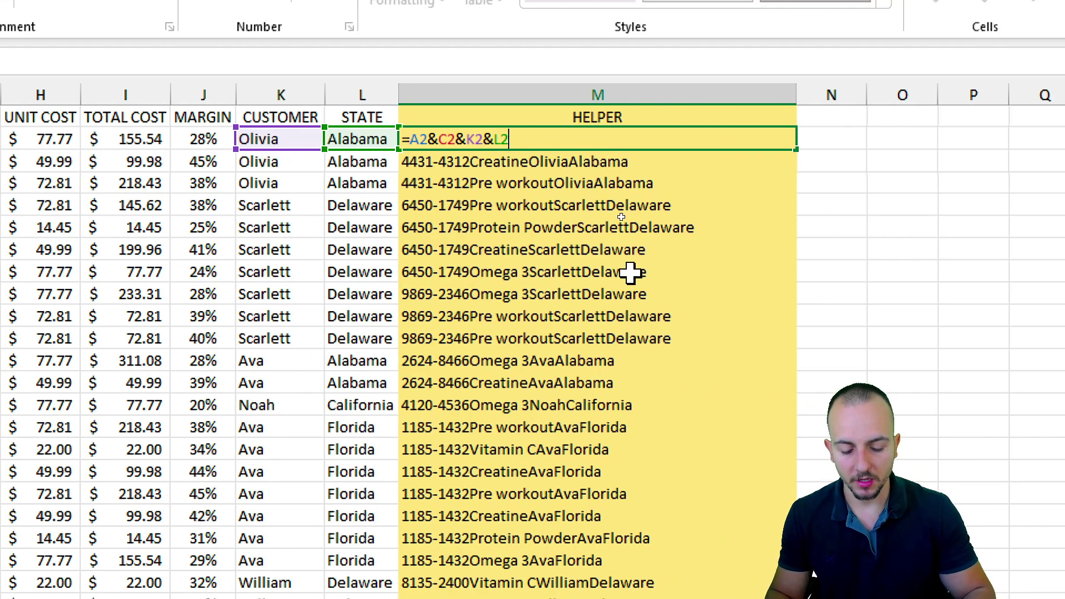
{"action": "key", "text": "Return"}
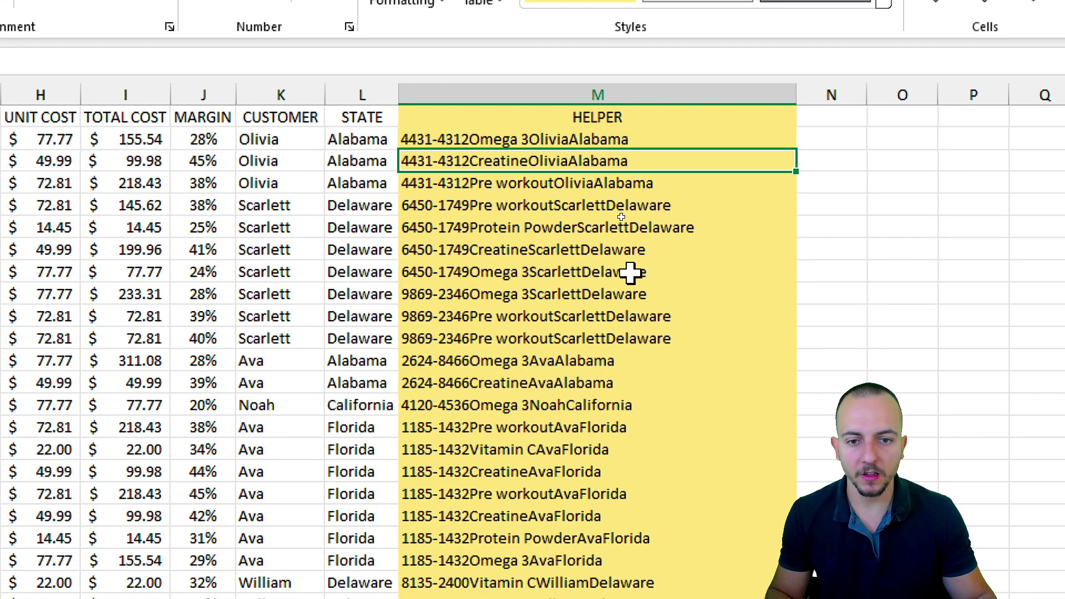
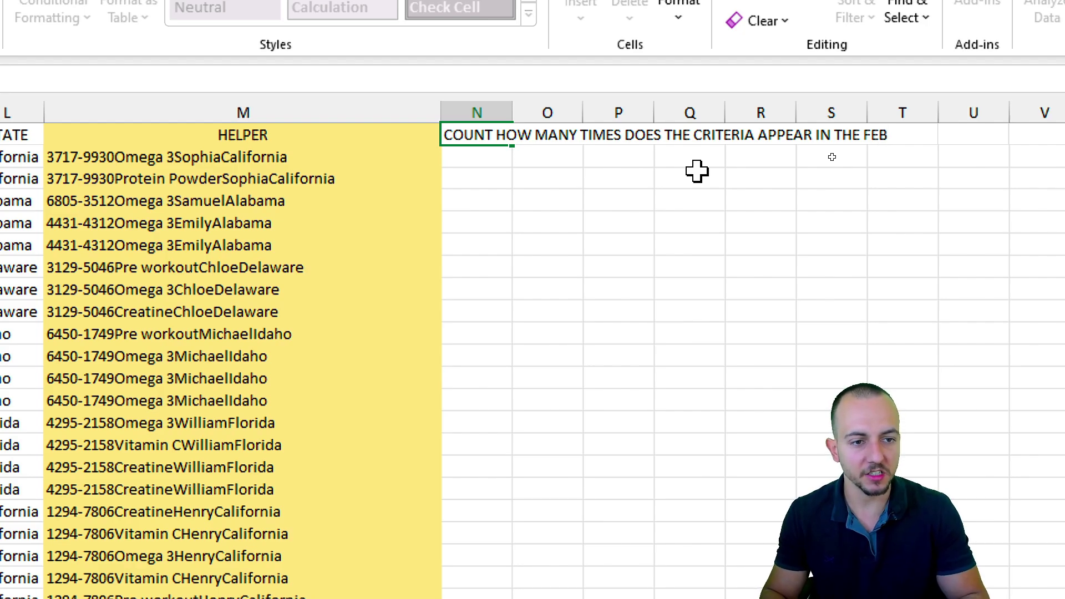
Step: Head column N of the JAN sheet COUNT HOW MANY TIMES DOES THE CRITERIA APPEAR IN THE FEB? and widen it to fit
{"action": "key", "text": "Return"}
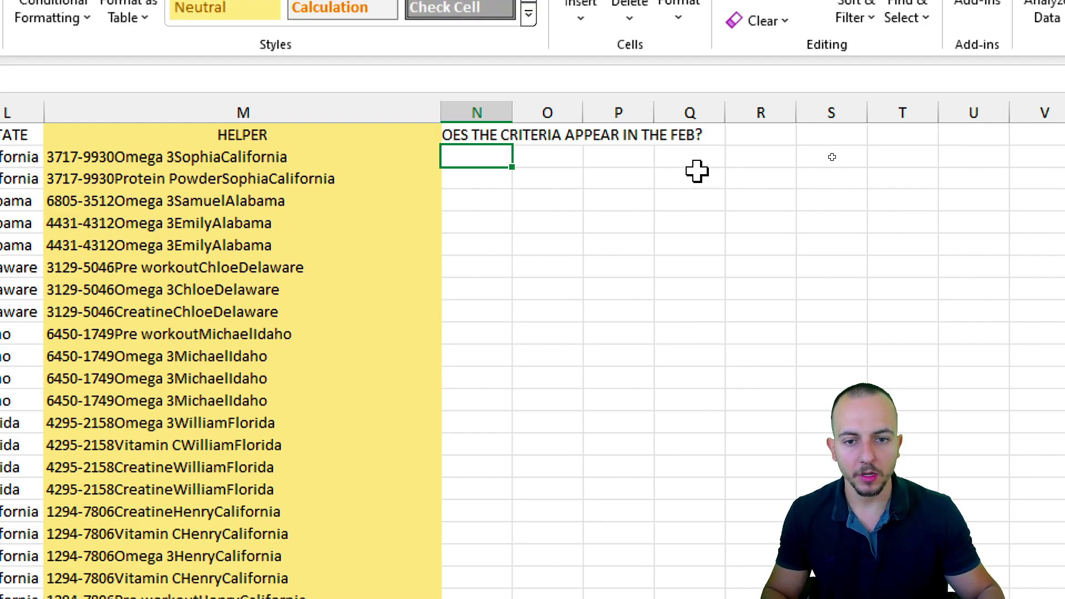
{"action": "left_click_drag", "start_coordinate": [512, 113], "coordinate": [936, 107]}
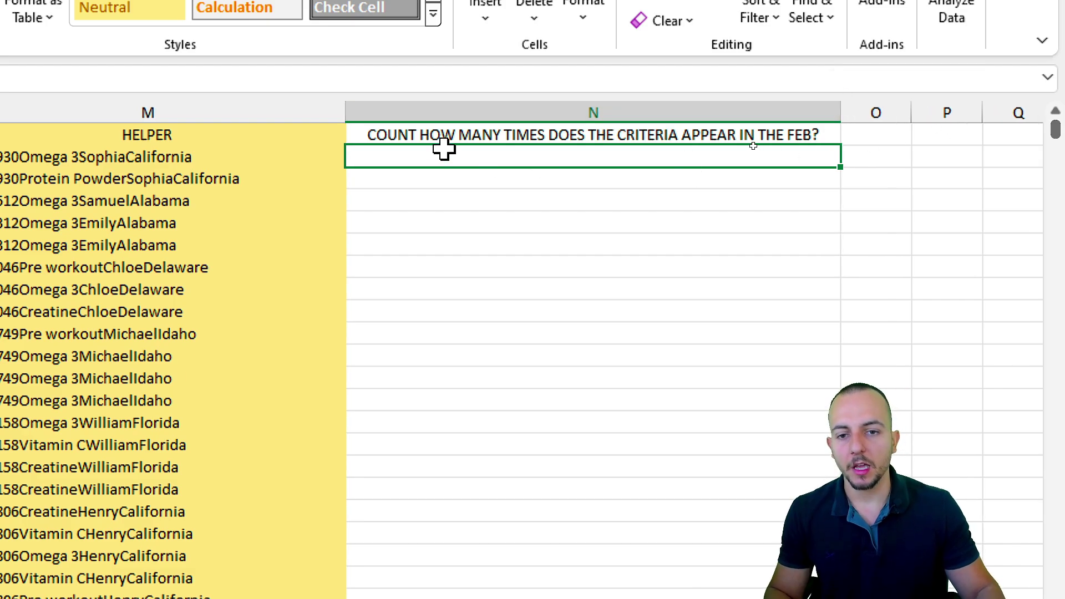
Step: Fill the entire count column N on the JAN sheet with light blue
{"action": "left_click", "coordinate": [468, 110]}
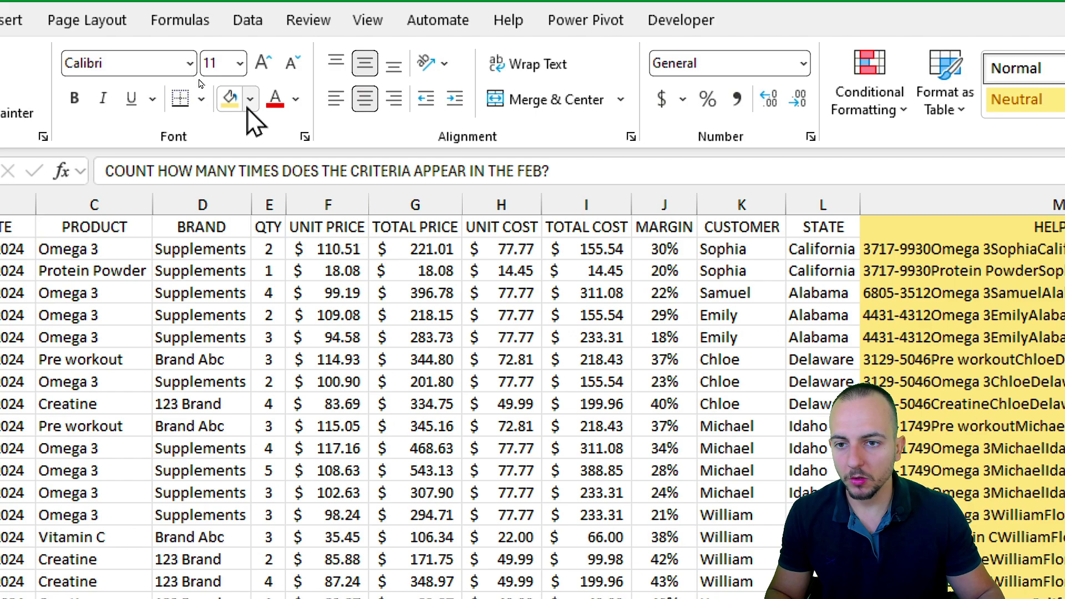
{"action": "left_click", "coordinate": [249, 103]}
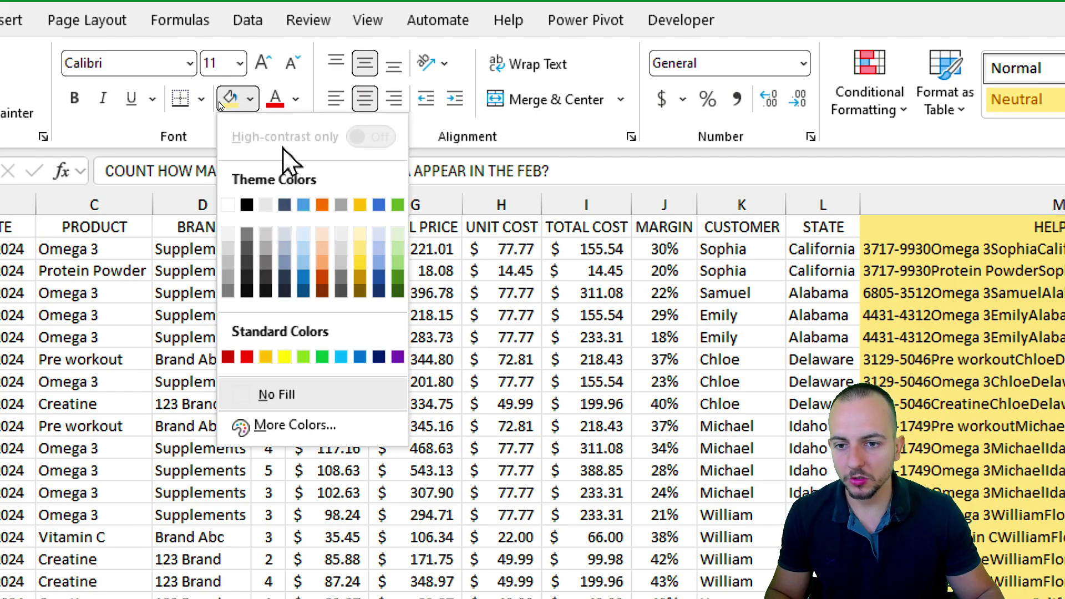
{"action": "left_click", "coordinate": [380, 244]}
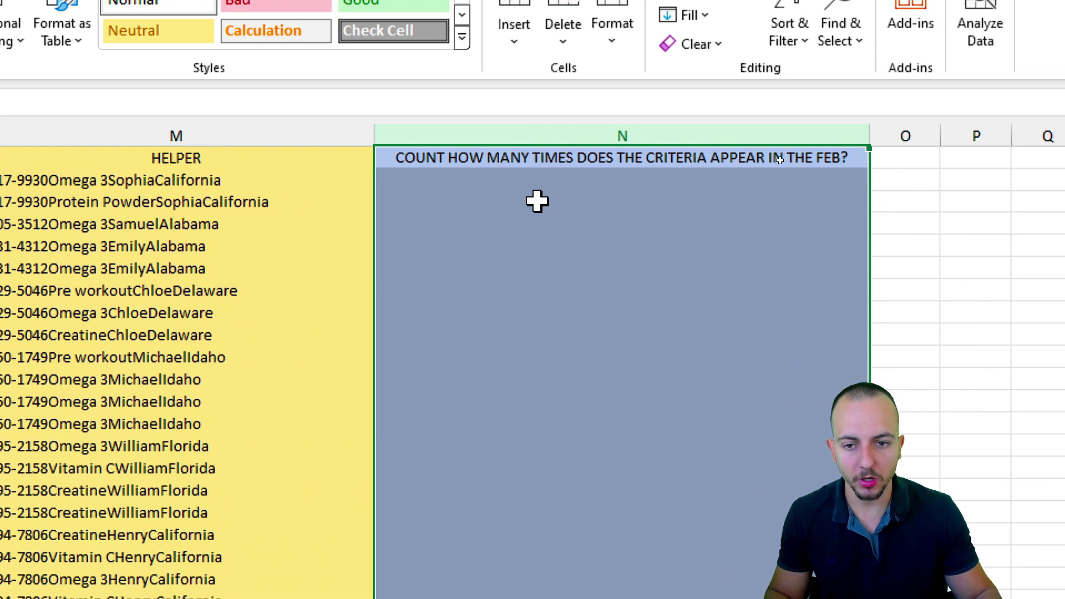
{"action": "left_click", "coordinate": [606, 268]}
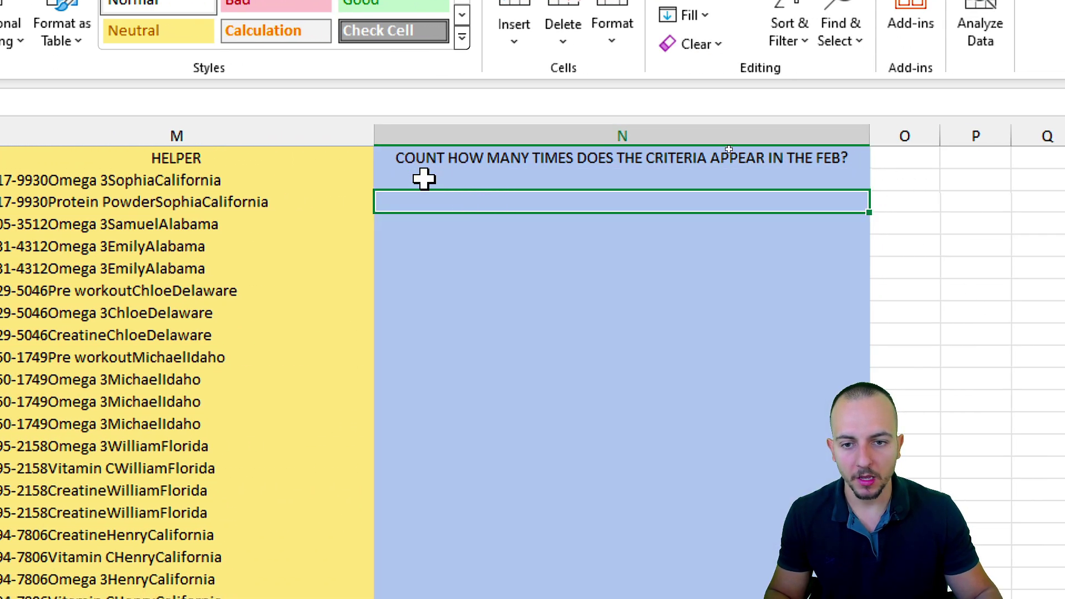
Step: Begin a COUNTIF formula in cell N2 of the JAN sheet, under the count header
{"action": "left_click", "coordinate": [532, 247]}
{"action": "type", "text": "="}
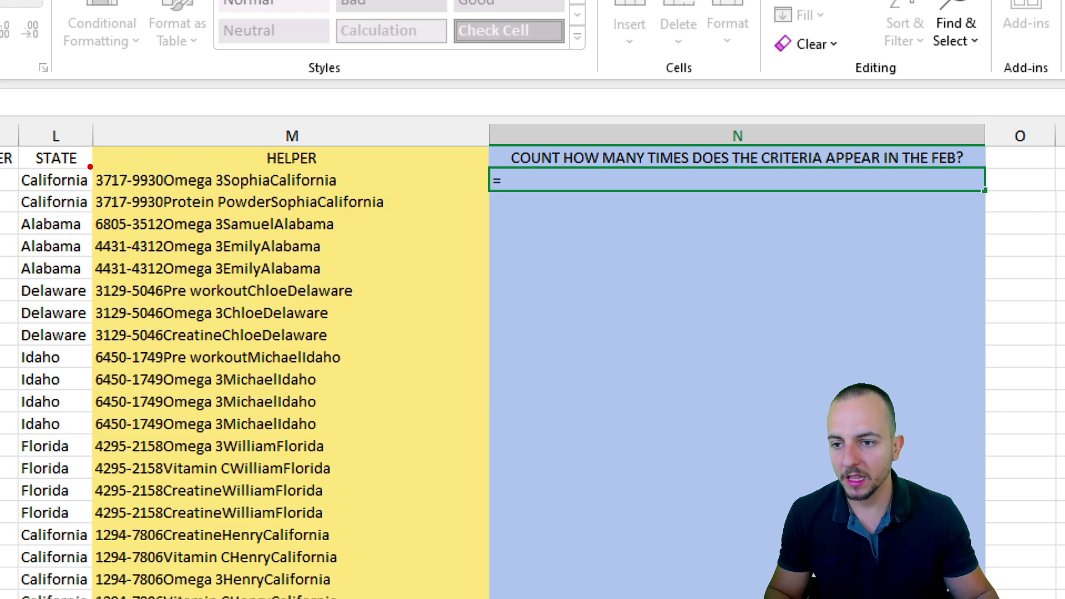
{"action": "mouse_move", "coordinate": [90, 166]}
{"action": "left_mouse_down"}
{"action": "mouse_move", "coordinate": [350, 198]}
{"action": "mouse_move", "coordinate": [428, 243]}
{"action": "left_mouse_up"}
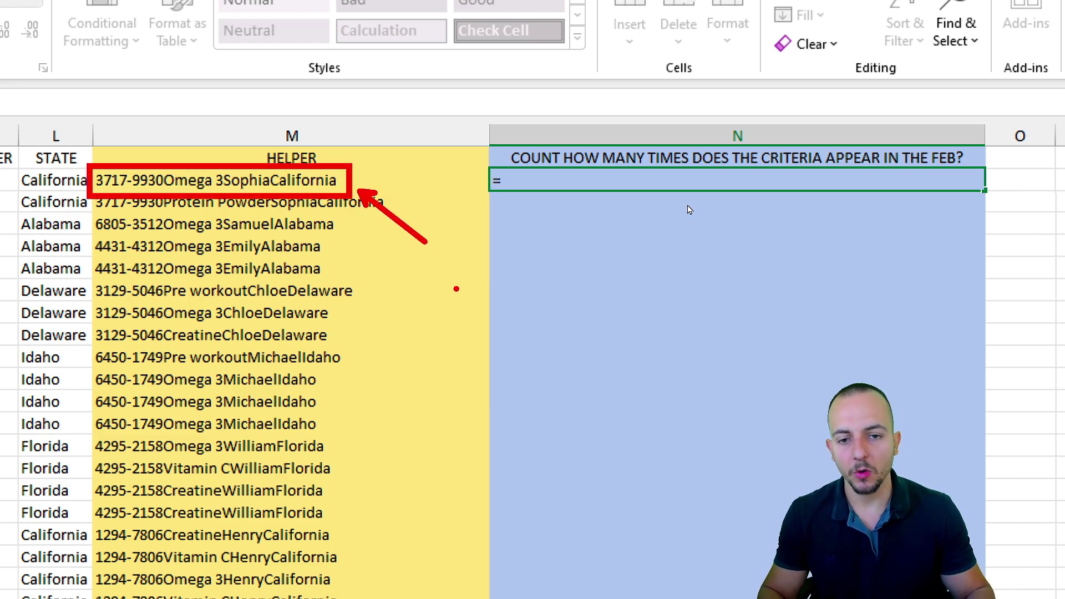
{"action": "key", "text": "Escape"}
{"action": "type", "text": "COUNT"}
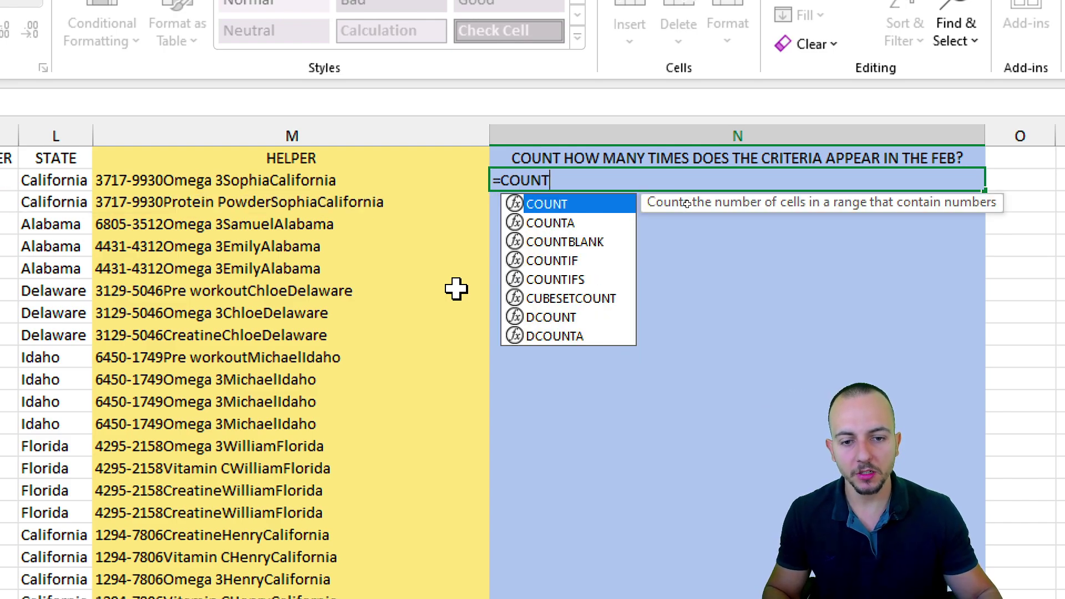
{"action": "left_click", "coordinate": [600, 260]}
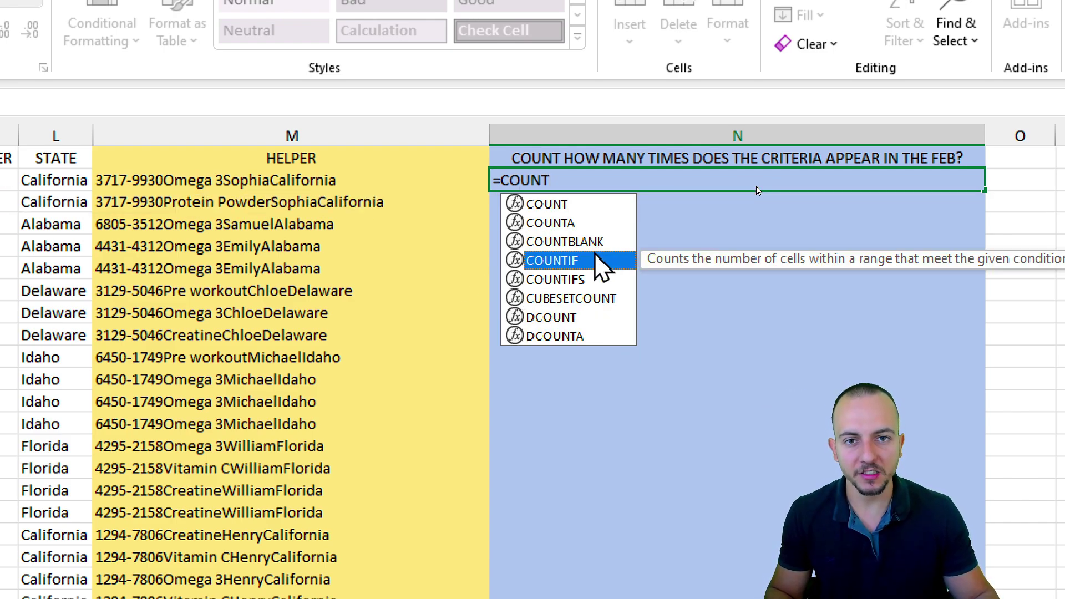
{"action": "double_click", "coordinate": [562, 261]}
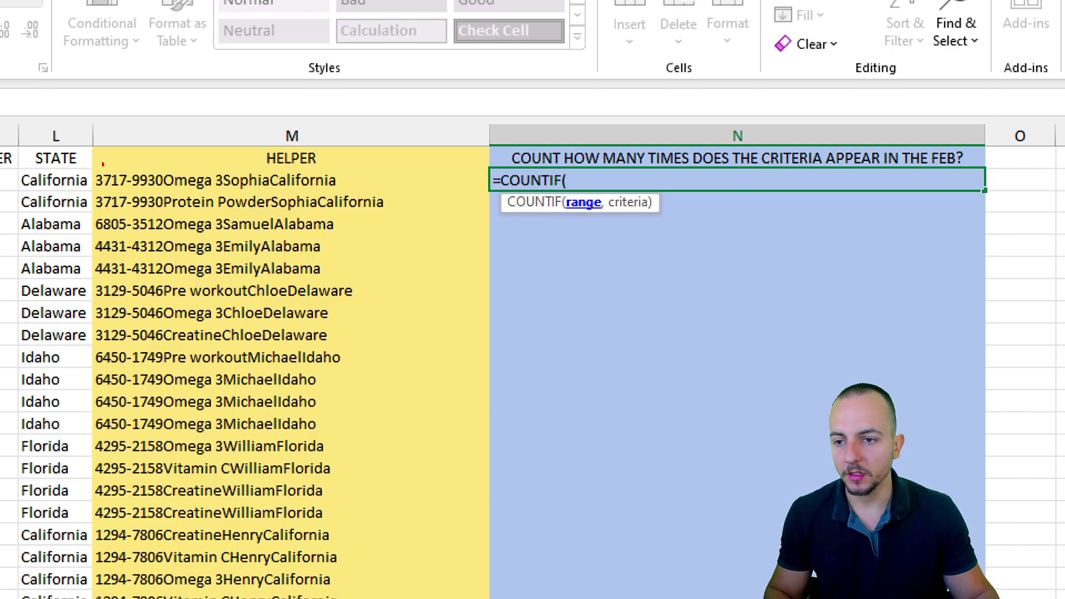
{"action": "left_click_drag", "start_coordinate": [79, 164], "coordinate": [364, 194]}
{"action": "key", "text": "Escape"}
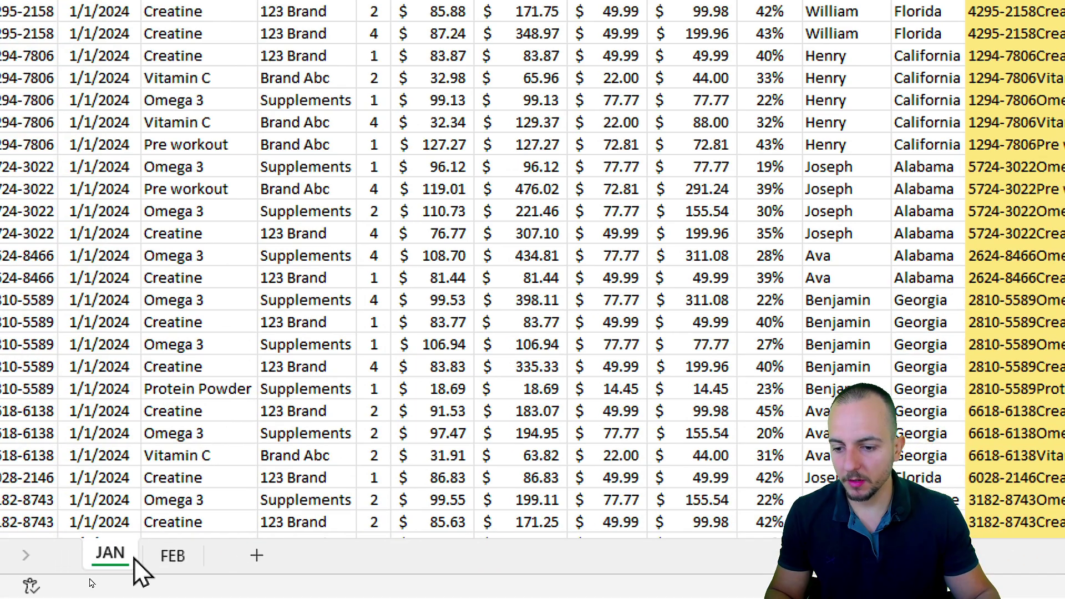
Step: Complete the COUNTIF with the whole HELPER column M of the FEB sheet as range and JAN cell M2 as criteria
{"action": "left_click", "coordinate": [174, 556]}
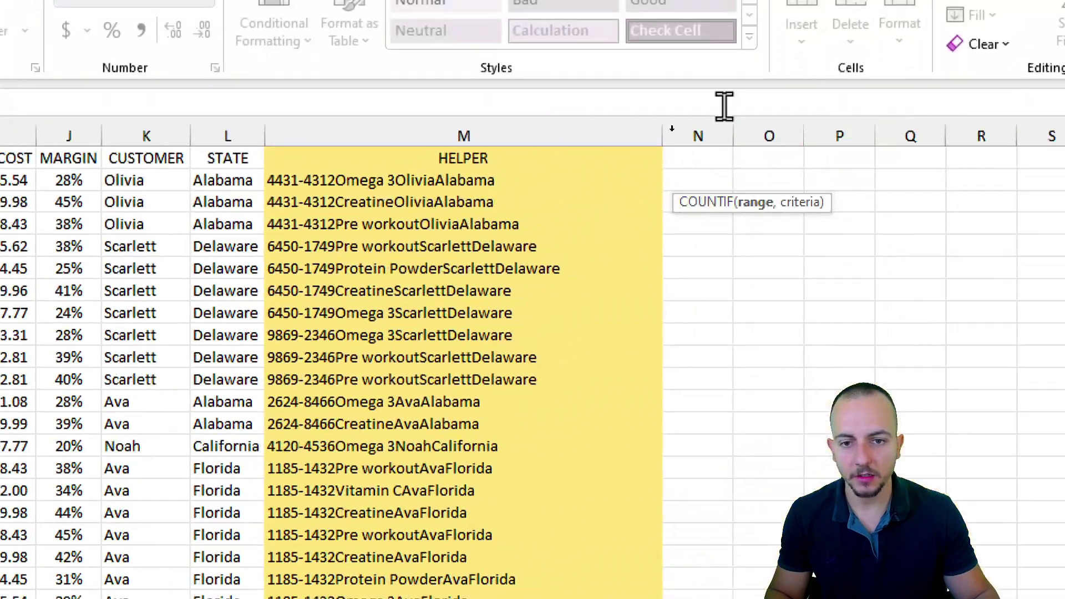
{"action": "left_click", "coordinate": [654, 47]}
{"action": "key", "text": "ctrl+c"}
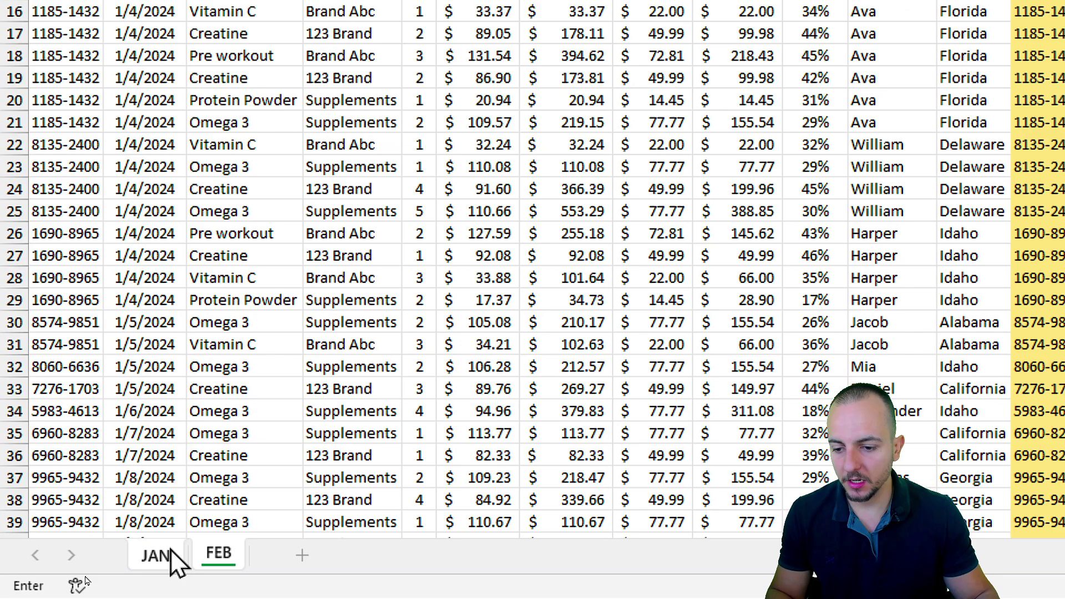
{"action": "left_click", "coordinate": [158, 552]}
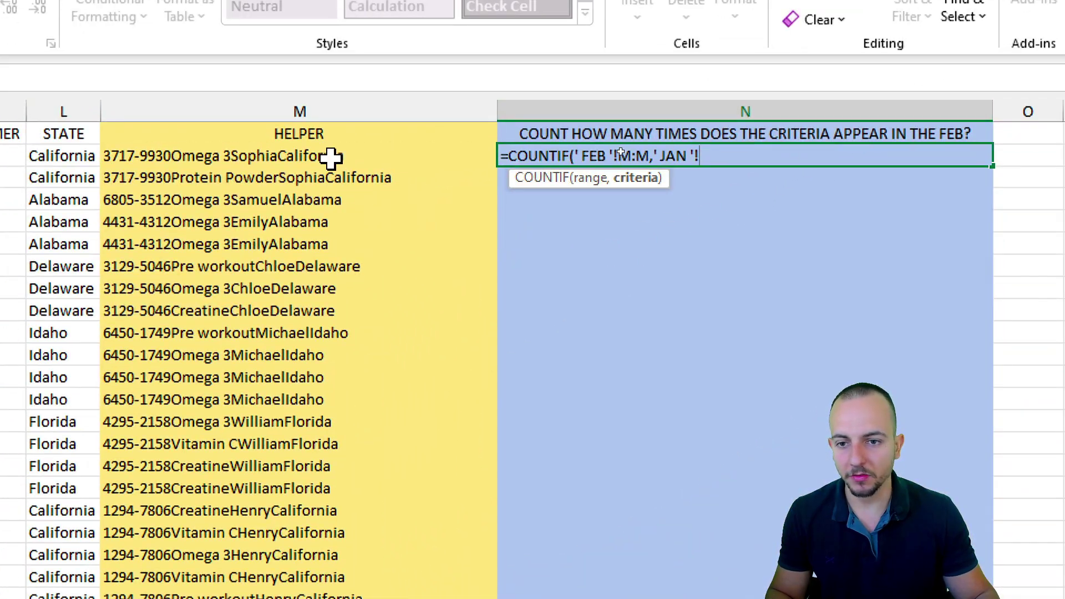
{"action": "left_click", "coordinate": [468, 78]}
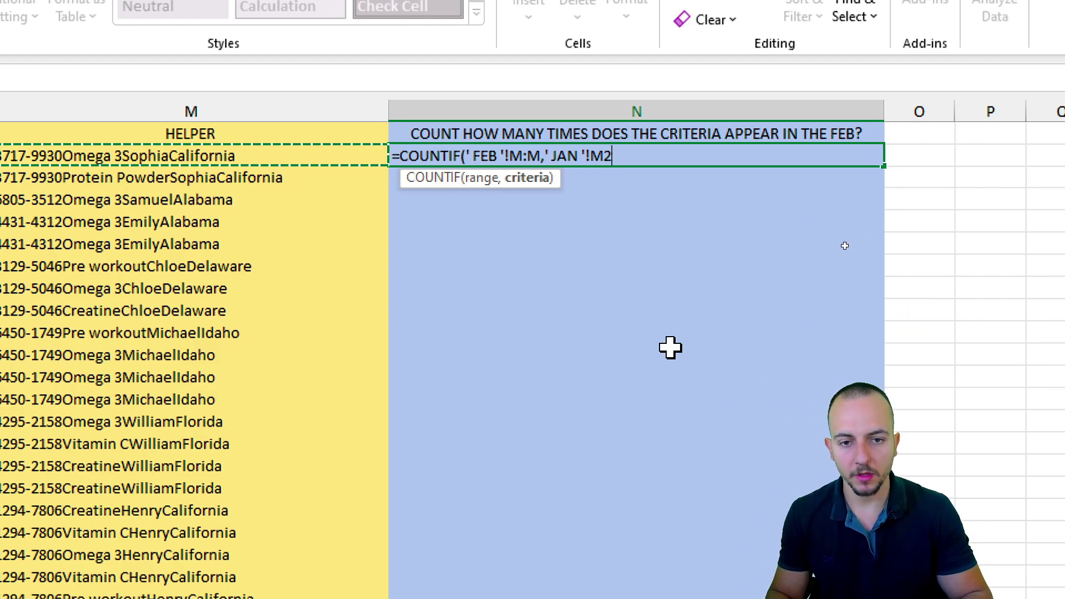
{"action": "key", "text": "Return"}
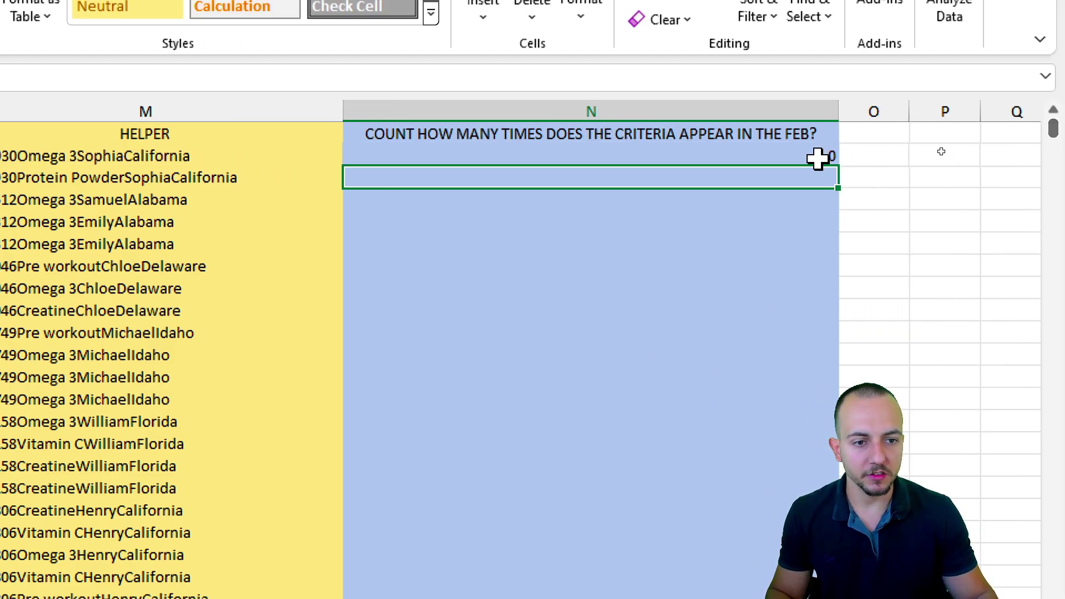
Step: Review the COUNTIF formula in N2, examining its FEB range and JAN criteria, and leave it as it is
{"action": "left_click", "coordinate": [864, 157]}
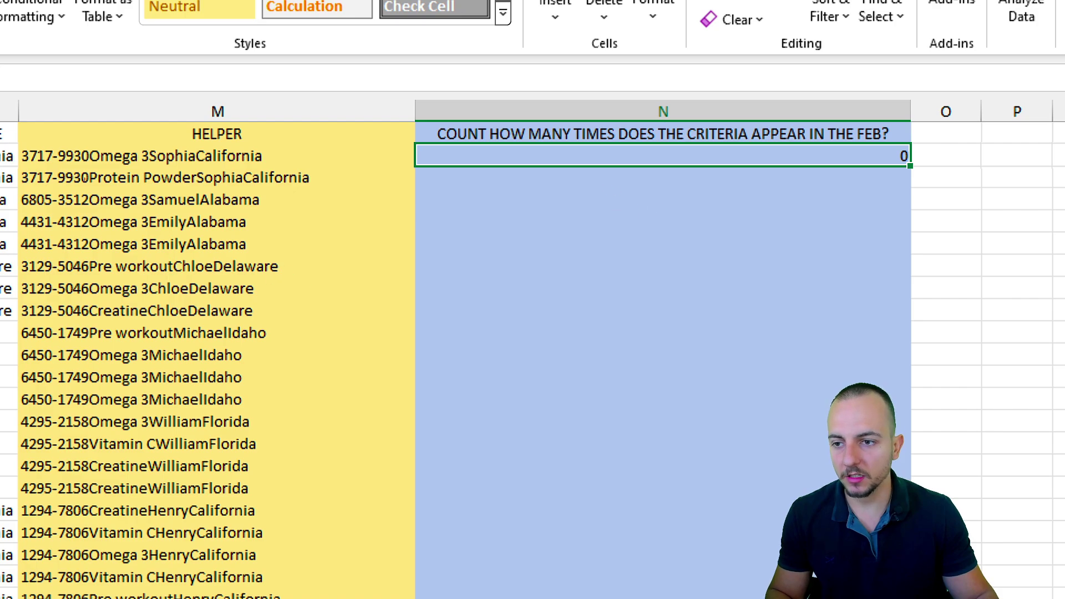
{"action": "mouse_move", "coordinate": [12, 145]}
{"action": "left_mouse_down"}
{"action": "mouse_move", "coordinate": [279, 166]}
{"action": "mouse_move", "coordinate": [382, 225]}
{"action": "left_mouse_up"}
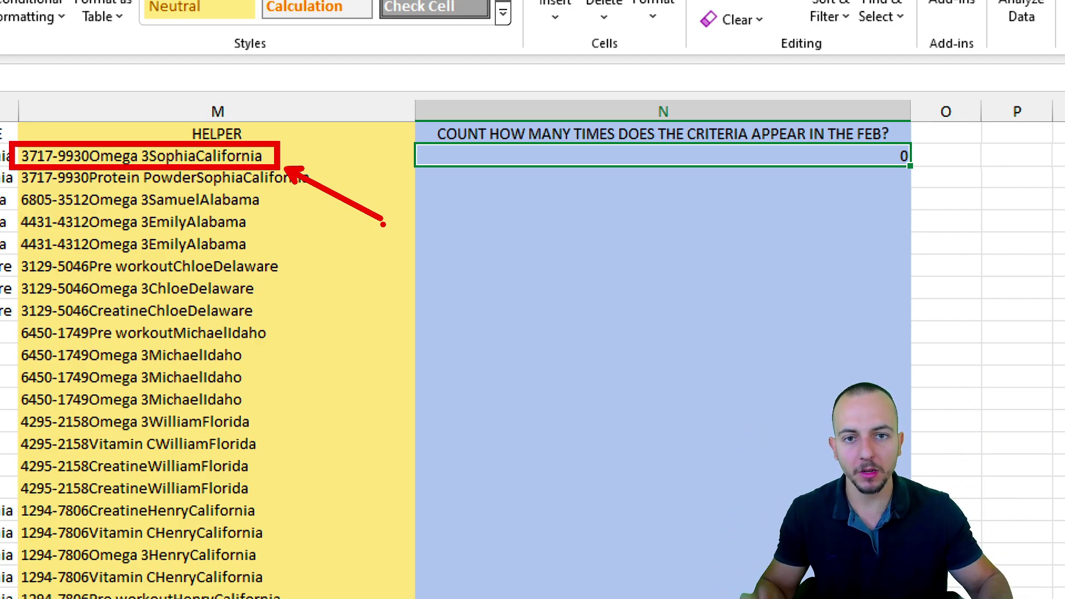
{"action": "key", "text": "Escape"}
{"action": "double_click", "coordinate": [802, 150]}
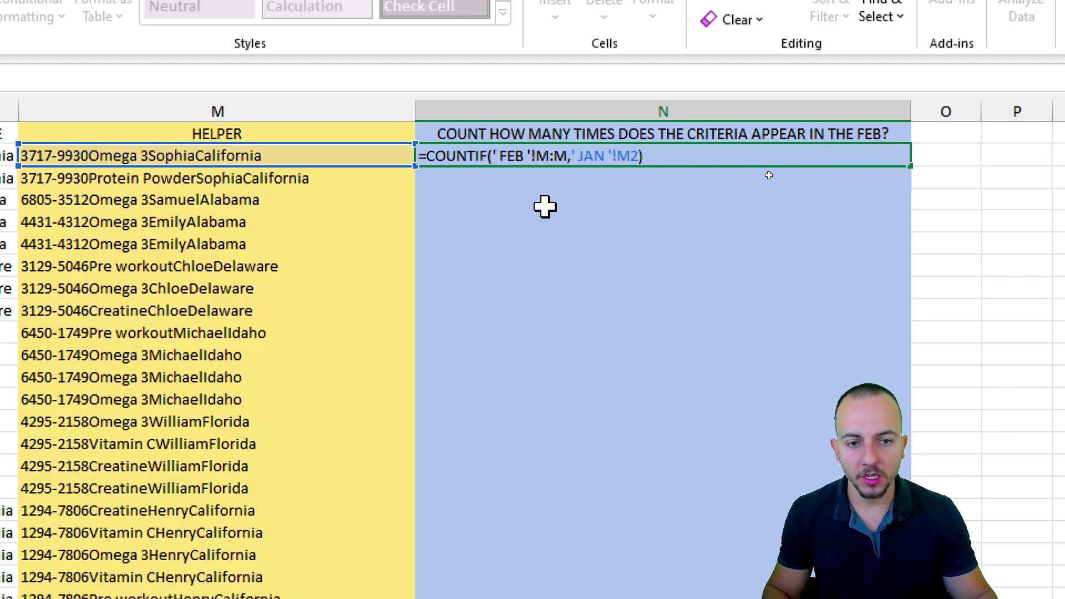
{"action": "left_click_drag", "start_coordinate": [491, 143], "coordinate": [568, 170]}
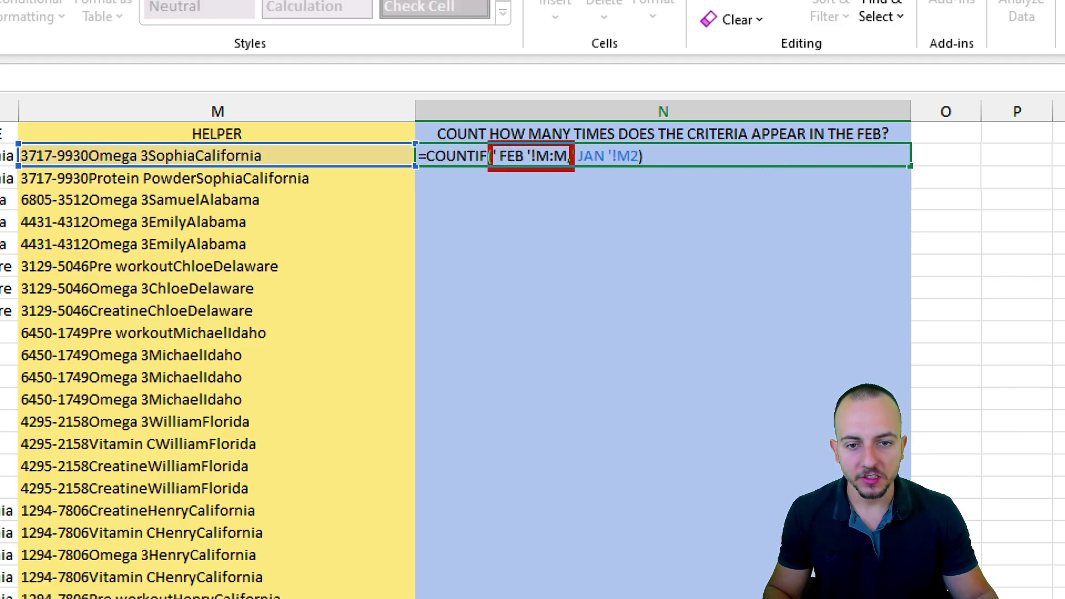
{"action": "mouse_move", "coordinate": [505, 257]}
{"action": "left_mouse_down"}
{"action": "mouse_move", "coordinate": [546, 321]}
{"action": "mouse_move", "coordinate": [573, 581]}
{"action": "left_mouse_up"}
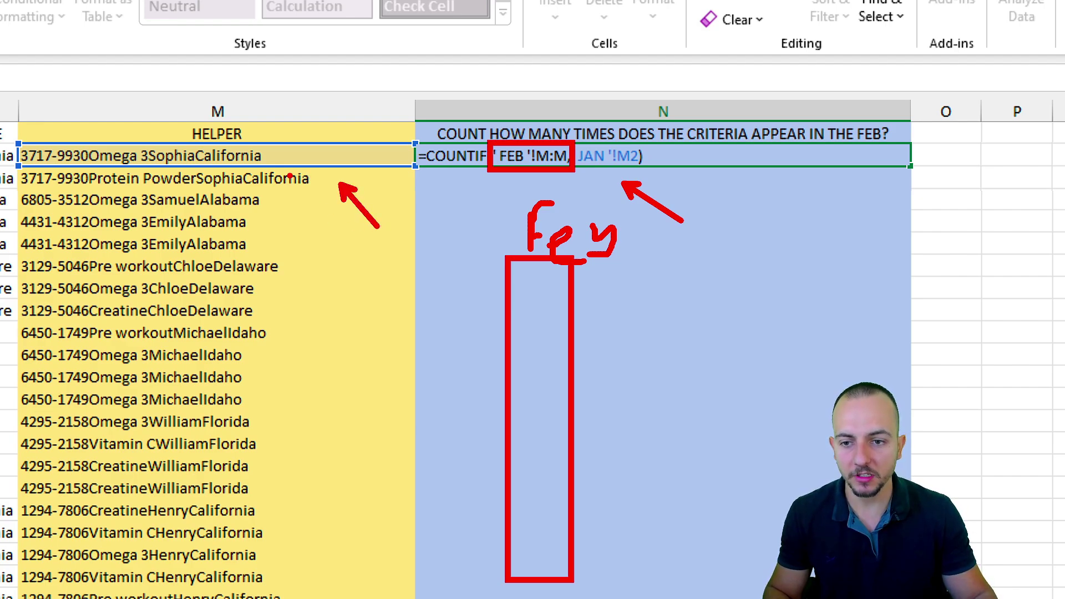
{"action": "mouse_move", "coordinate": [290, 175]}
{"action": "left_mouse_down"}
{"action": "mouse_move", "coordinate": [308, 302]}
{"action": "mouse_move", "coordinate": [471, 398]}
{"action": "left_mouse_up"}
{"action": "left_click_drag", "start_coordinate": [476, 279], "coordinate": [601, 277]}
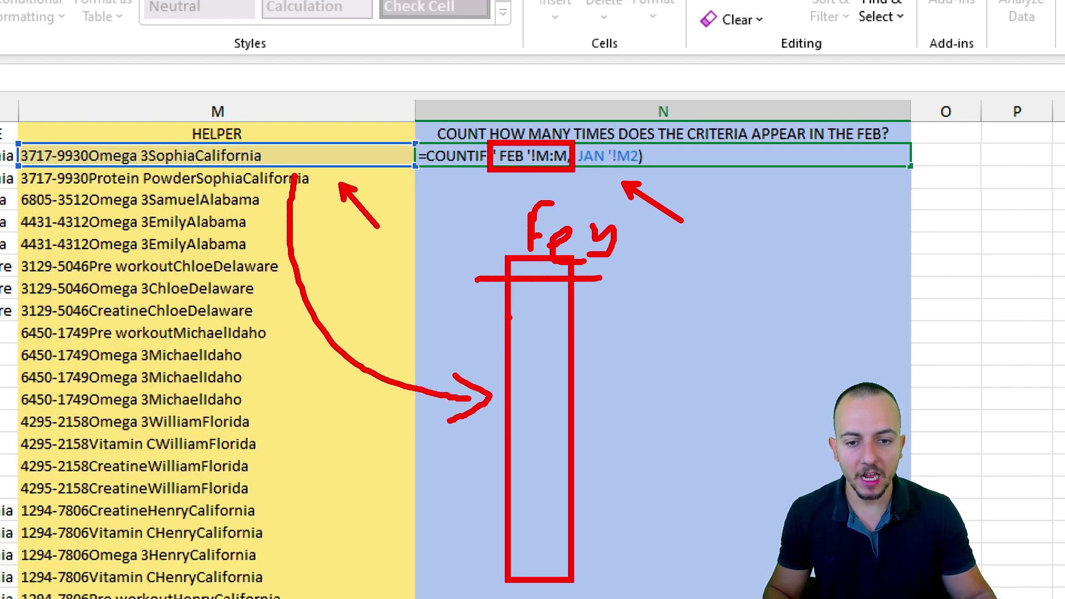
{"action": "left_click_drag", "start_coordinate": [504, 318], "coordinate": [613, 317]}
{"action": "left_click_drag", "start_coordinate": [490, 354], "coordinate": [629, 354]}
{"action": "left_click_drag", "start_coordinate": [489, 398], "coordinate": [624, 400]}
{"action": "left_click_drag", "start_coordinate": [482, 450], "coordinate": [614, 450]}
{"action": "left_click_drag", "start_coordinate": [495, 478], "coordinate": [622, 481]}
{"action": "left_click_drag", "start_coordinate": [469, 527], "coordinate": [614, 531]}
{"action": "left_click_drag", "start_coordinate": [467, 556], "coordinate": [607, 560]}
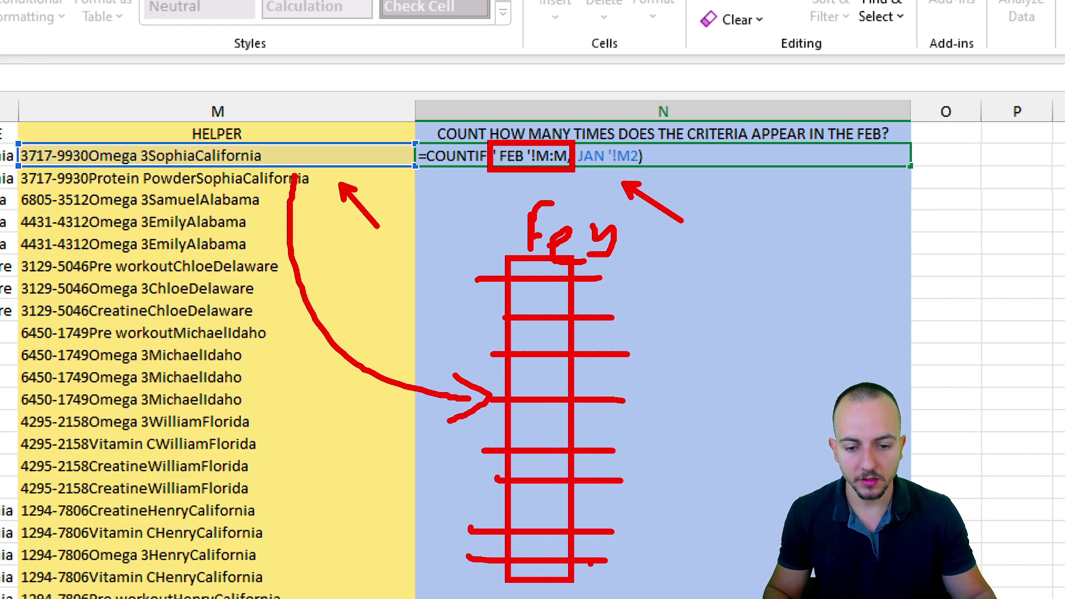
{"action": "key", "text": "Escape"}
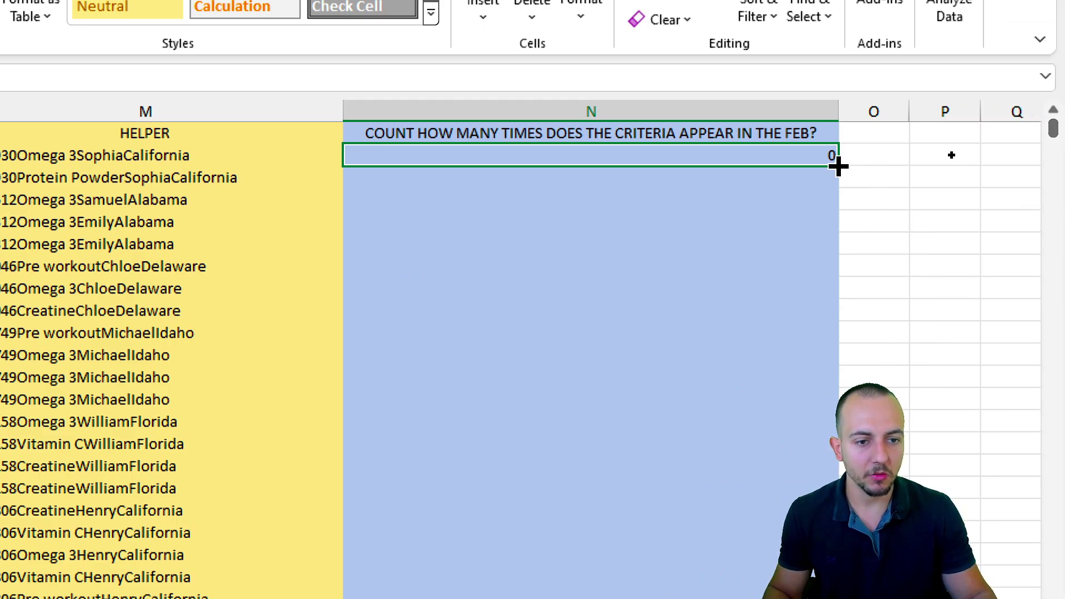
Step: Fill the COUNTIF formula from N2 down the whole data range of column N on the JAN sheet
{"action": "double_click", "coordinate": [838, 165]}
{"action": "scroll", "coordinate": [800, 287], "scroll_direction": "down", "scroll_amount": 4}
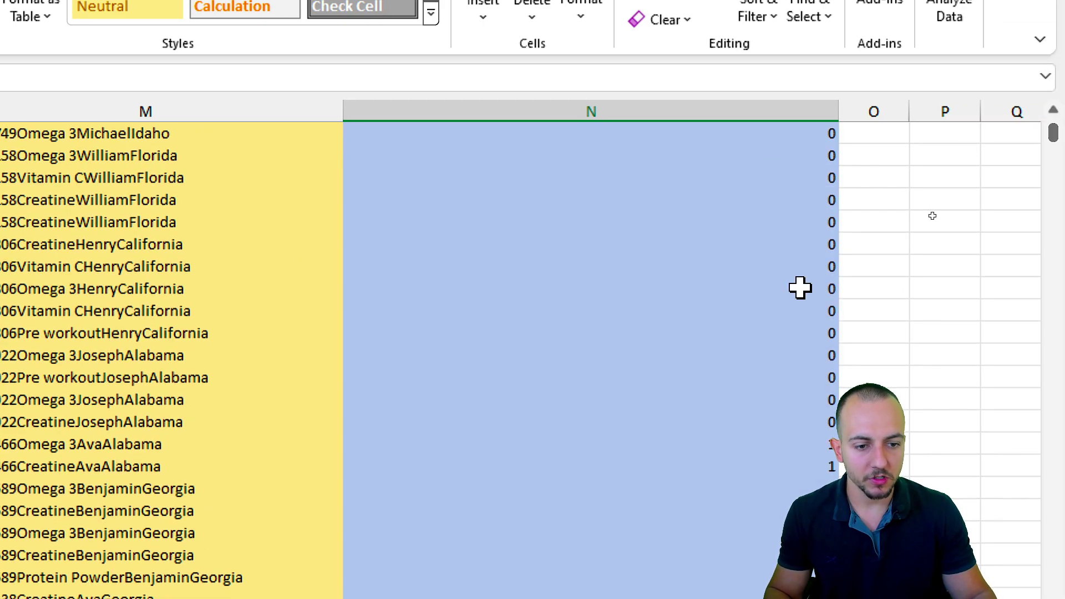
{"action": "scroll", "coordinate": [799, 287], "scroll_direction": "down", "scroll_amount": 3}
Step: Examine the full JAN rows whose count in column N is above zero, including rows 27, 28 and 40
{"action": "left_click_drag", "start_coordinate": [799, 244], "coordinate": [798, 267]}
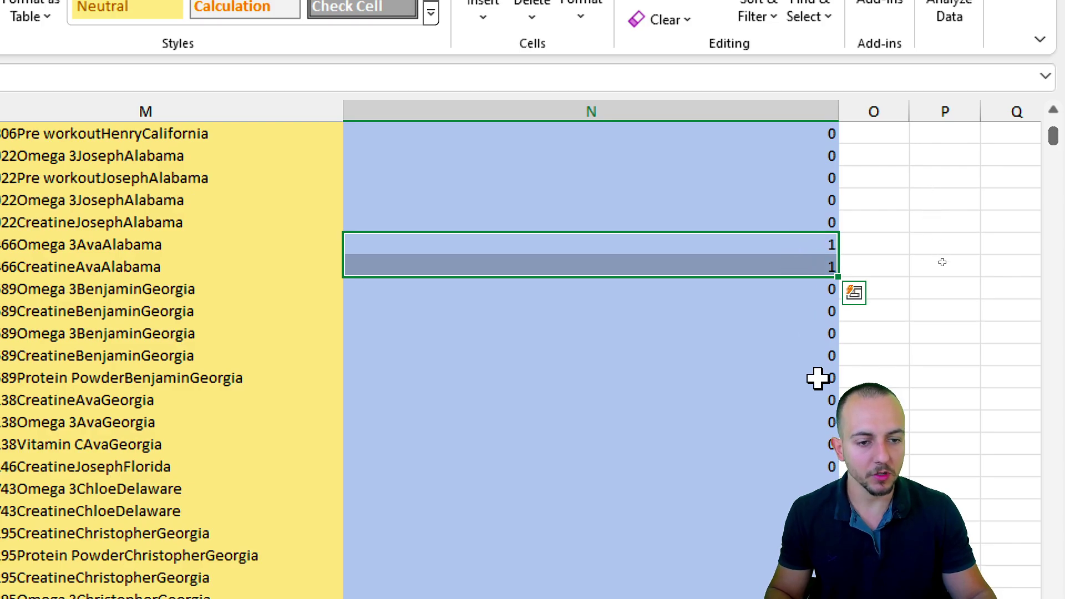
{"action": "key", "text": "shift+space"}
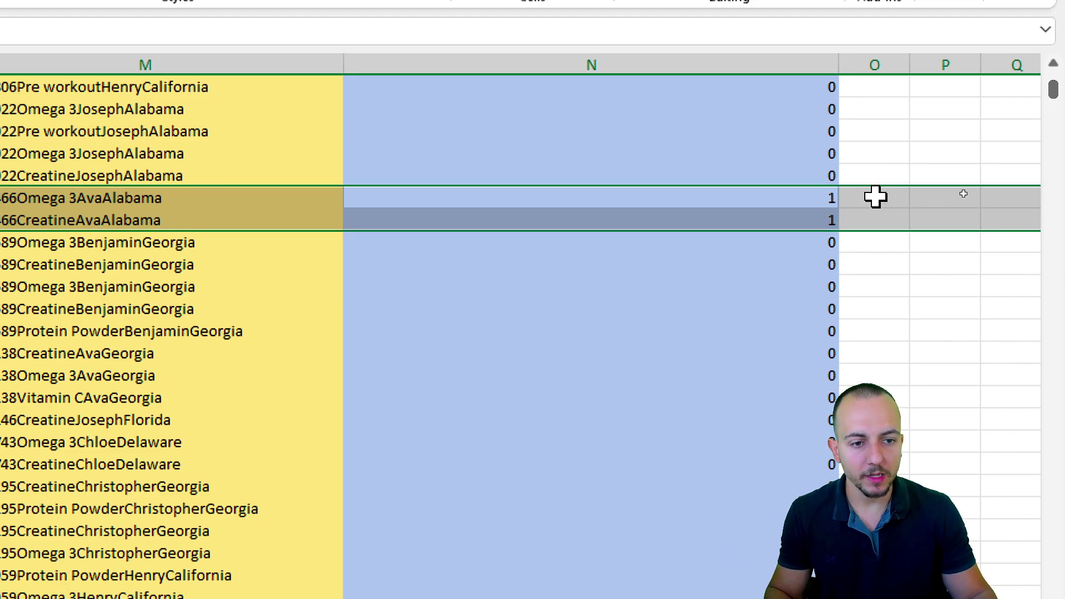
{"action": "left_click", "coordinate": [817, 195]}
{"action": "key", "text": "shift+space"}
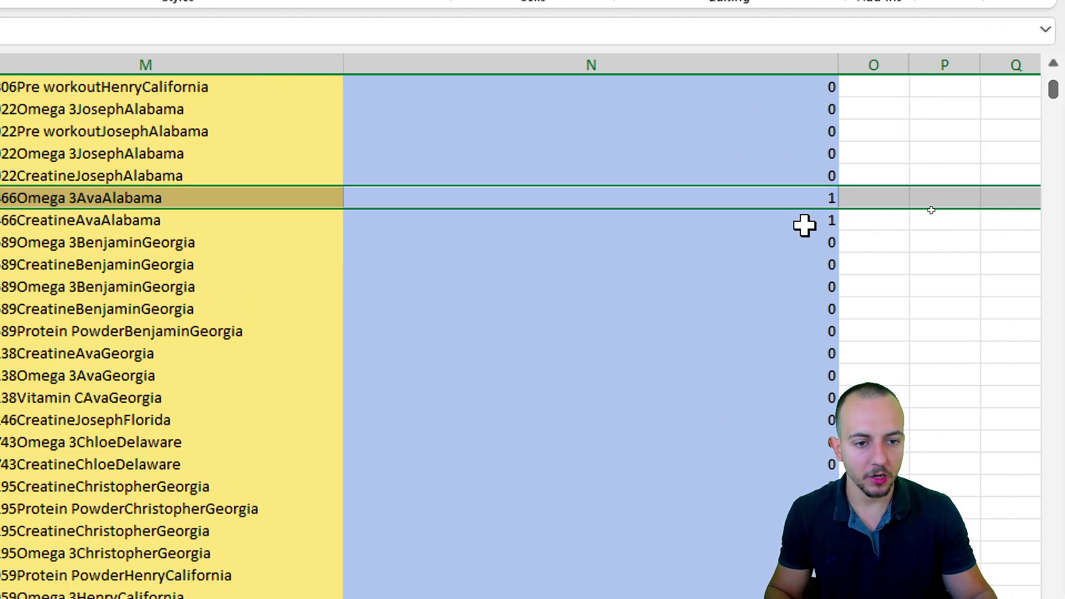
{"action": "left_click", "coordinate": [799, 221]}
{"action": "key", "text": "shift+space"}
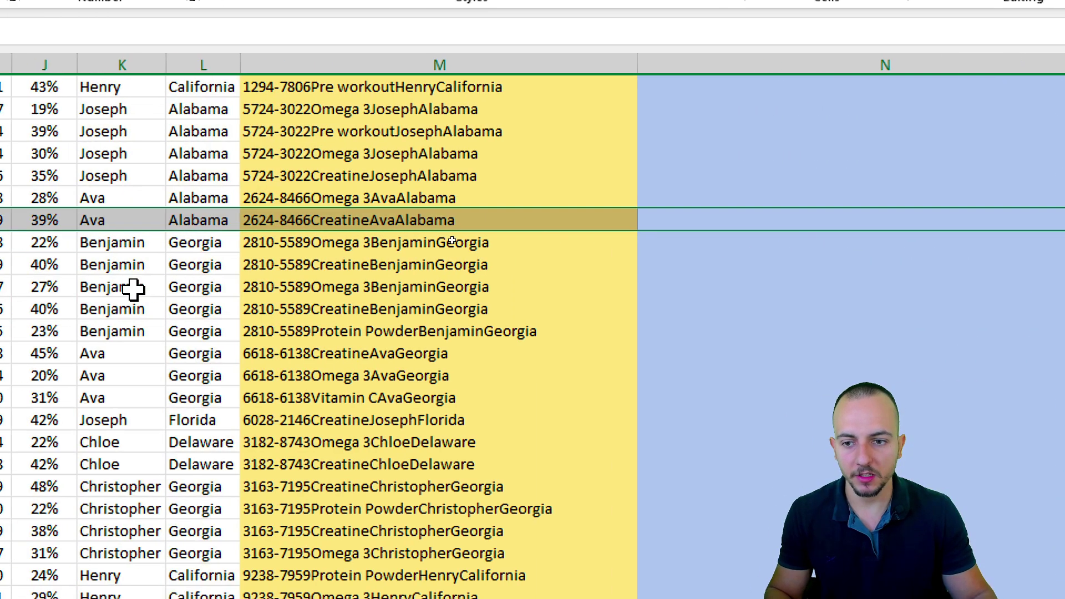
{"action": "scroll", "coordinate": [791, 273], "scroll_direction": "down", "scroll_amount": 5}
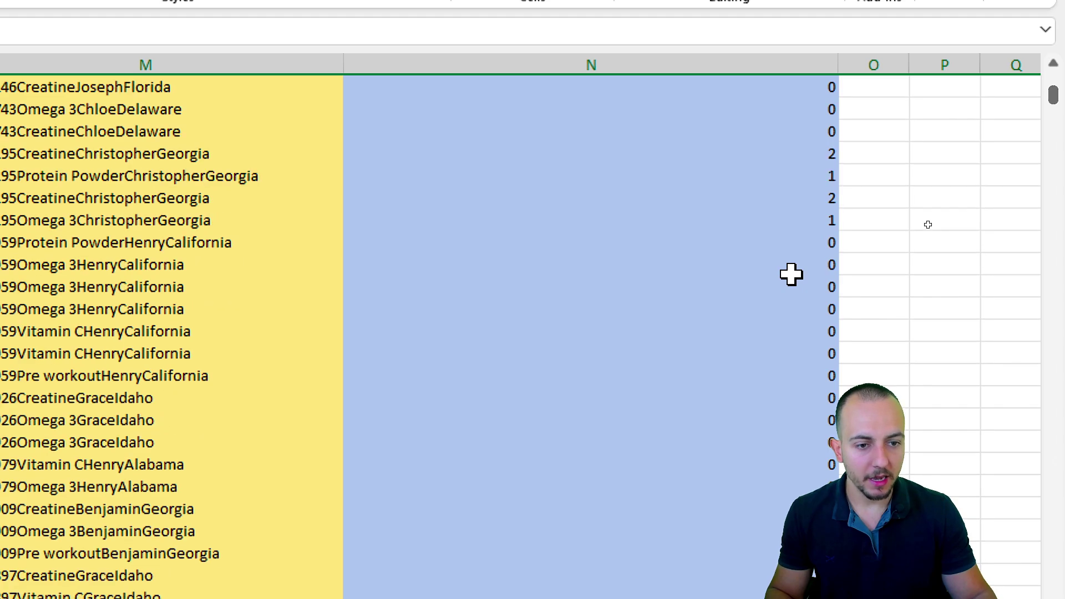
{"action": "left_click", "coordinate": [806, 154]}
{"action": "key", "text": "shift+space"}
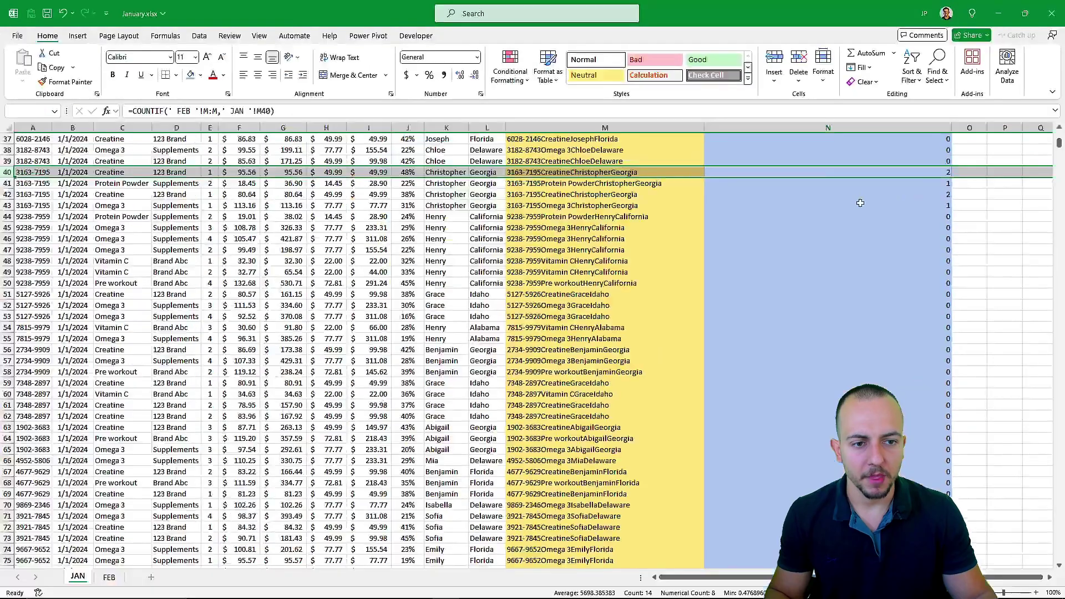
{"action": "left_click", "coordinate": [896, 216]}
Step: Review the zero counts near the start of column N on the JAN sheet and the column's header
{"action": "scroll", "coordinate": [845, 213], "scroll_direction": "up", "scroll_amount": 12}
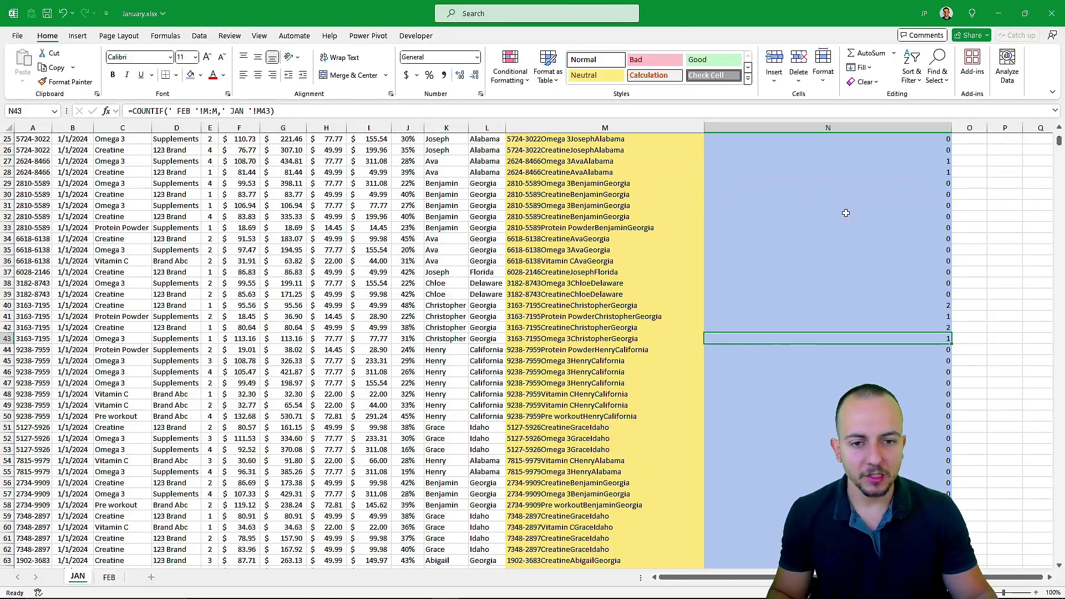
{"action": "left_click", "coordinate": [839, 141]}
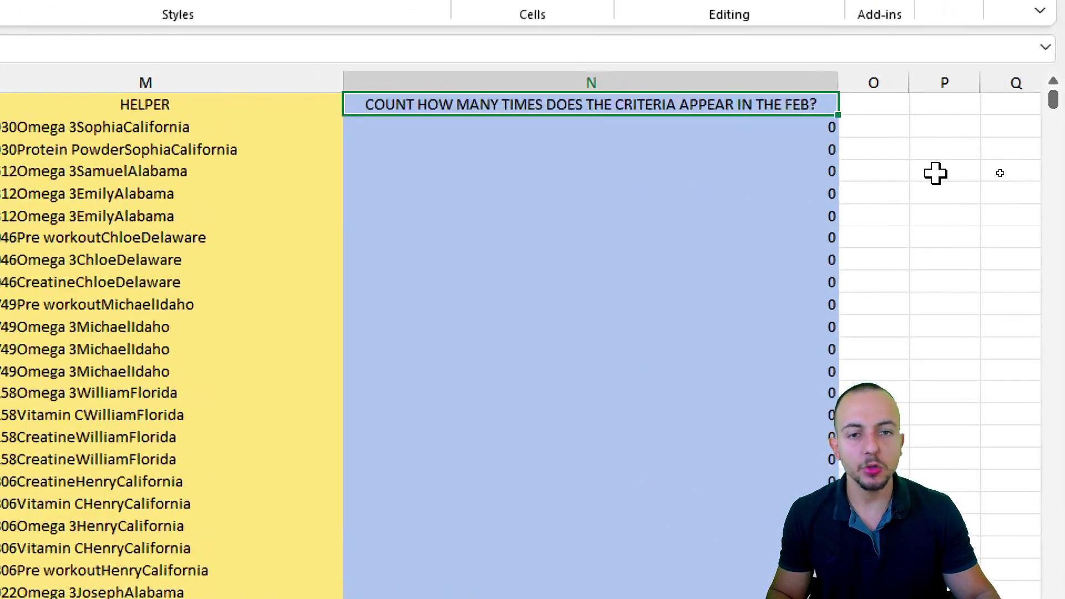
{"action": "left_click_drag", "start_coordinate": [752, 217], "coordinate": [727, 371]}
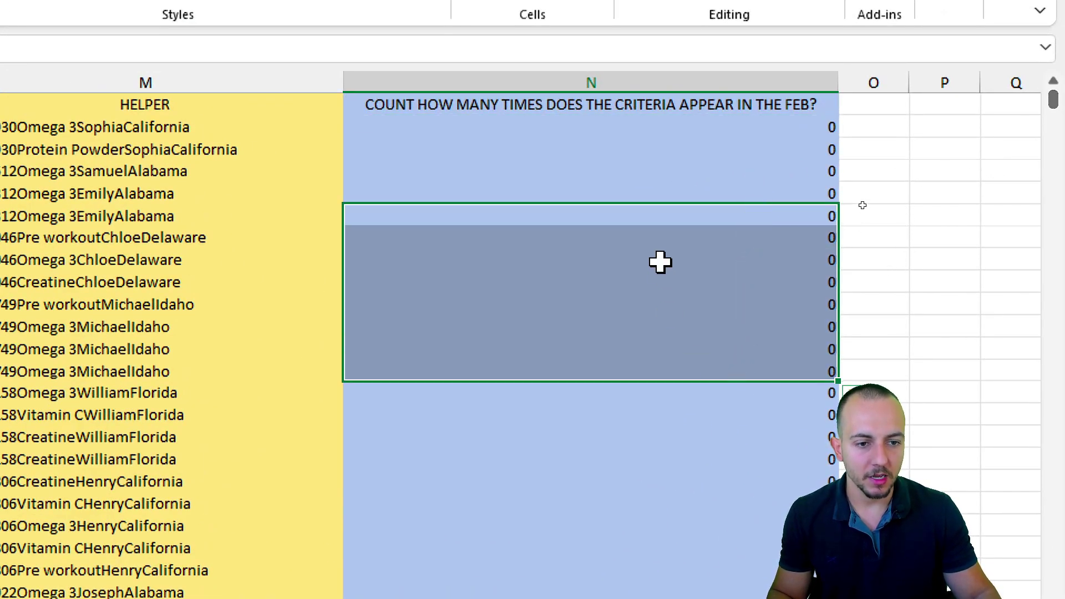
{"action": "left_click", "coordinate": [658, 104]}
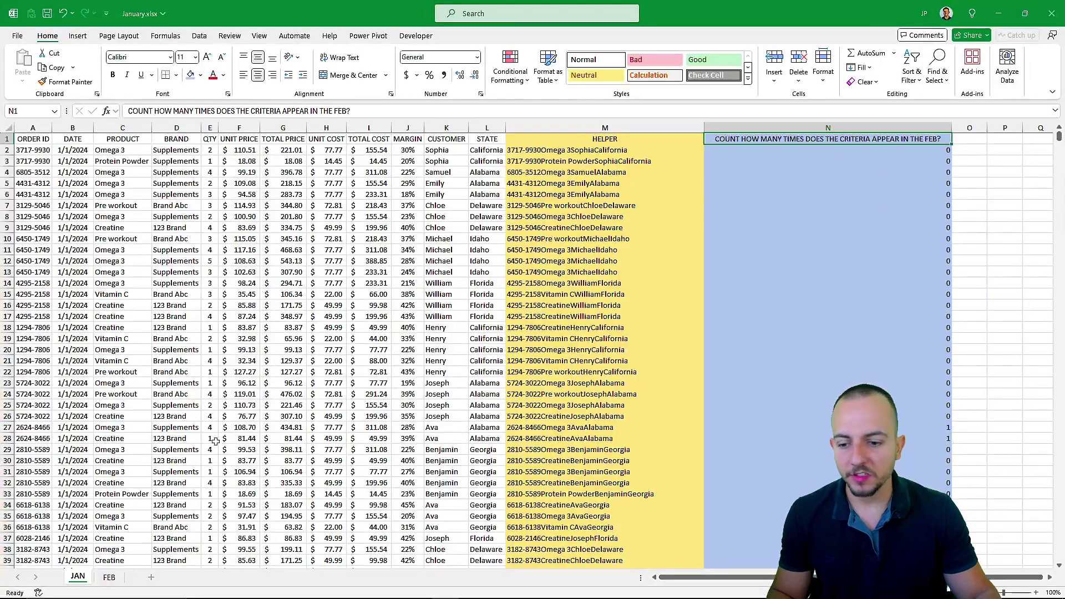
Step: On the FEB sheet, add a COUNT header in N1 beside the HELPER column and widen column N
{"action": "left_click", "coordinate": [109, 576]}
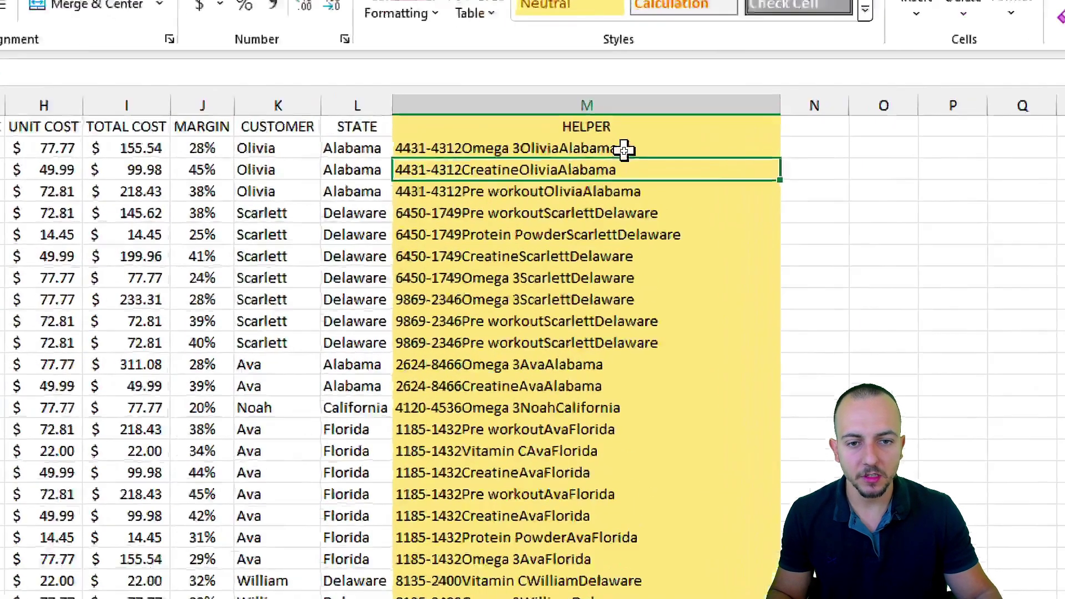
{"action": "left_click_drag", "start_coordinate": [625, 150], "coordinate": [592, 406]}
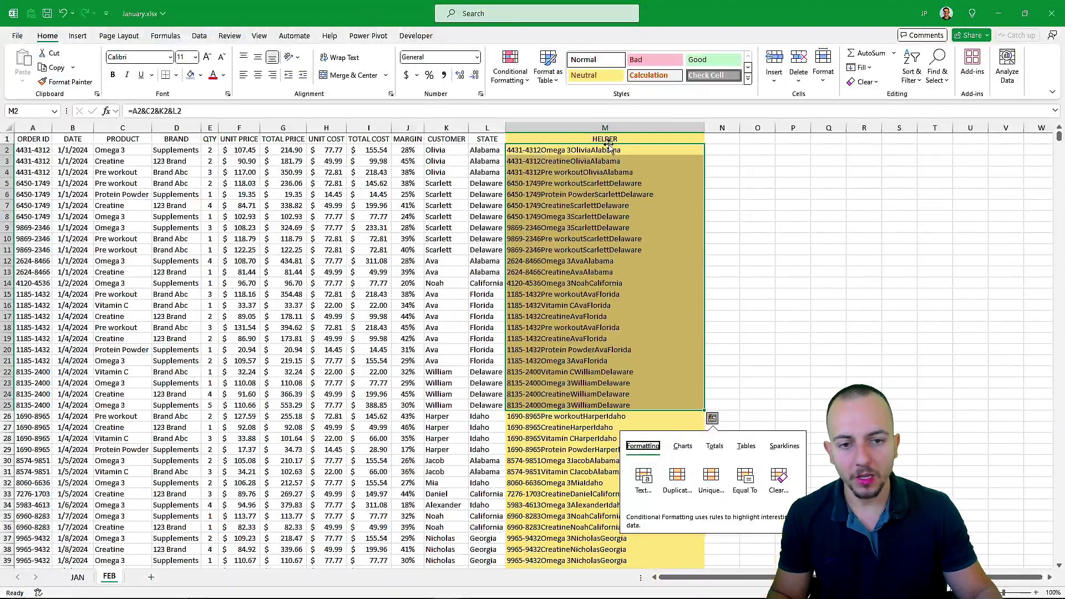
{"action": "left_click", "coordinate": [606, 138]}
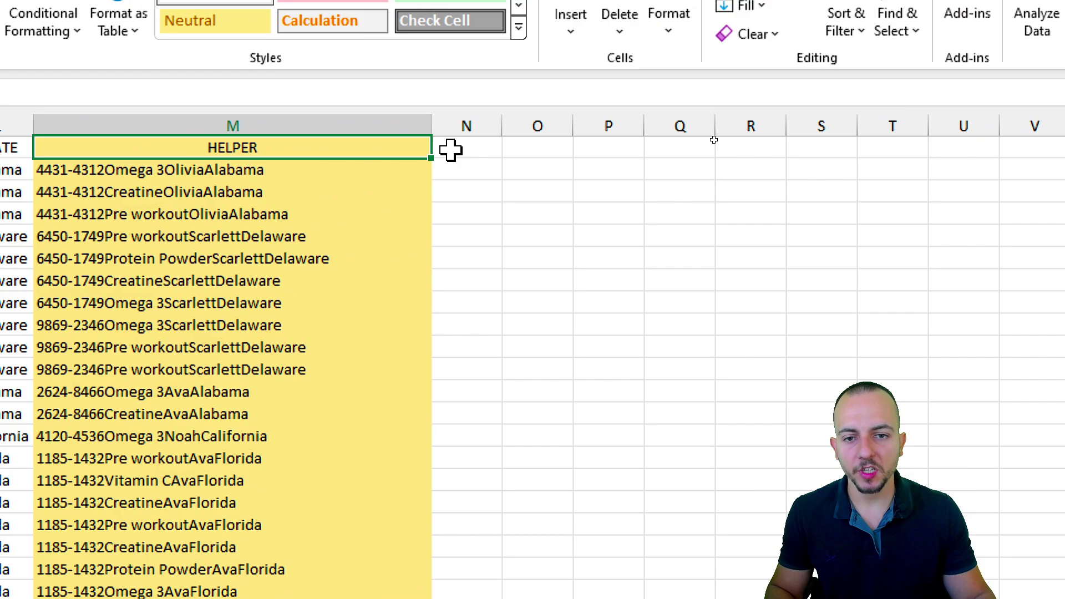
{"action": "left_click", "coordinate": [715, 128]}
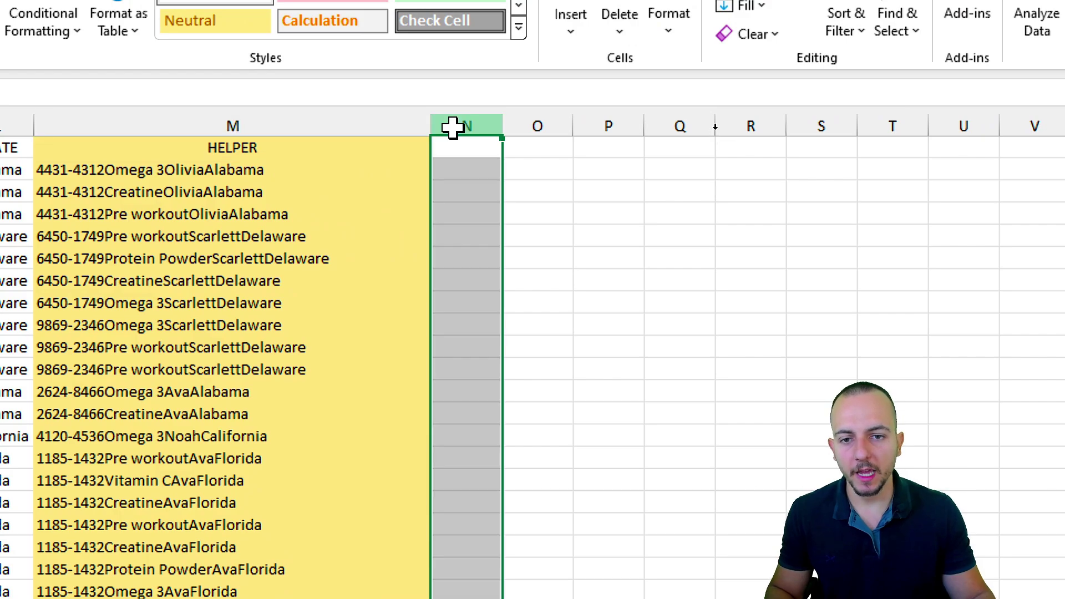
{"action": "left_click", "coordinate": [483, 153]}
{"action": "type", "text": "COUNT"}
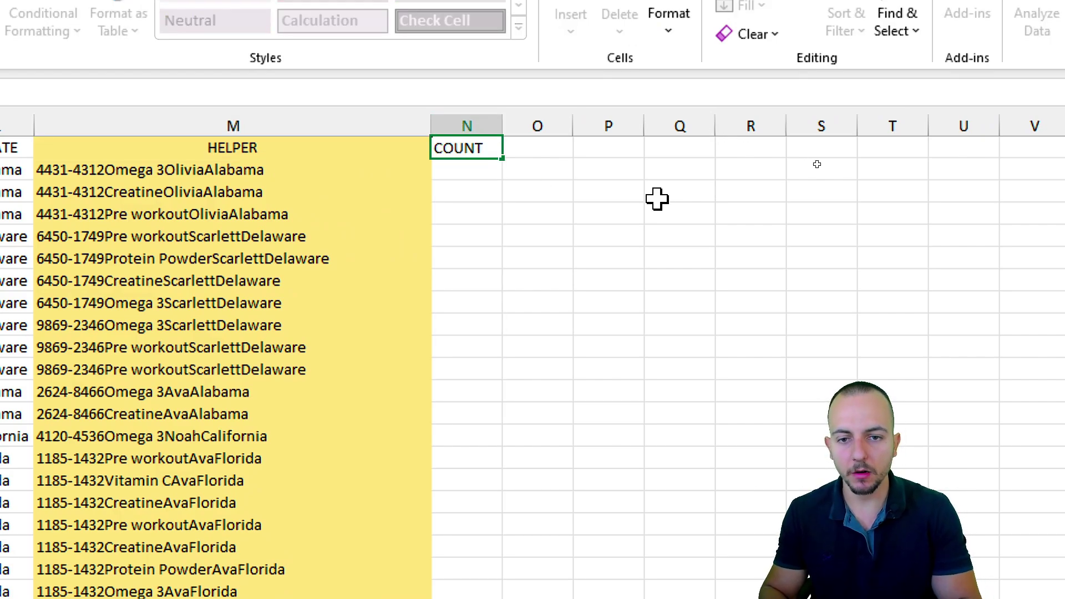
{"action": "key", "text": "Return"}
{"action": "left_click_drag", "start_coordinate": [502, 125], "coordinate": [649, 125]}
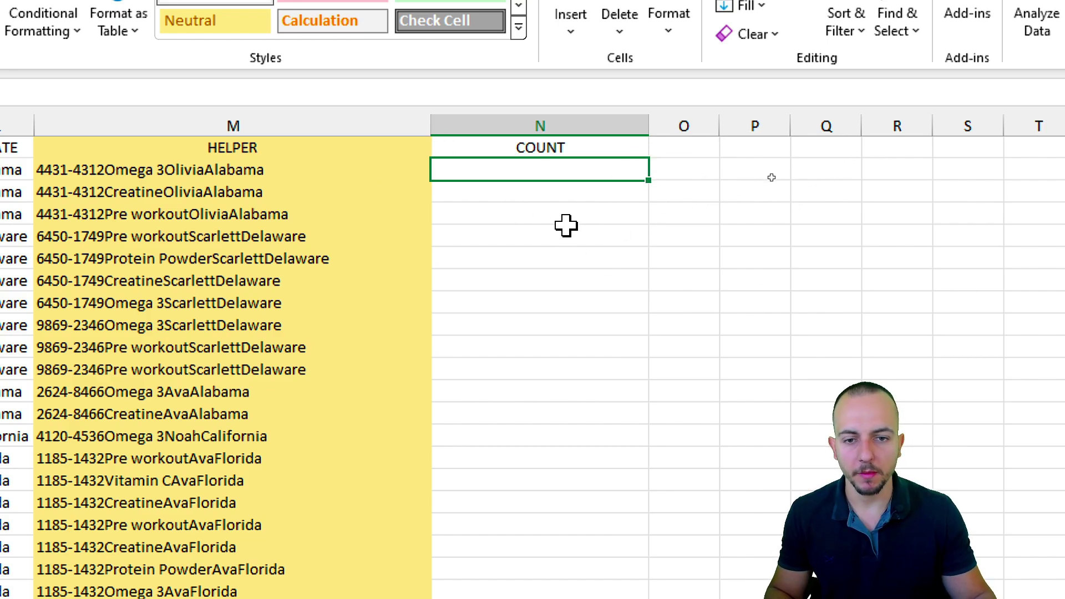
Step: Enter =COUNTIF(' JAN '!M:M,' FEB '!M2) in N2 of the FEB sheet and fill it down the data range of column N
{"action": "type", "text": "=COUNTIF"}
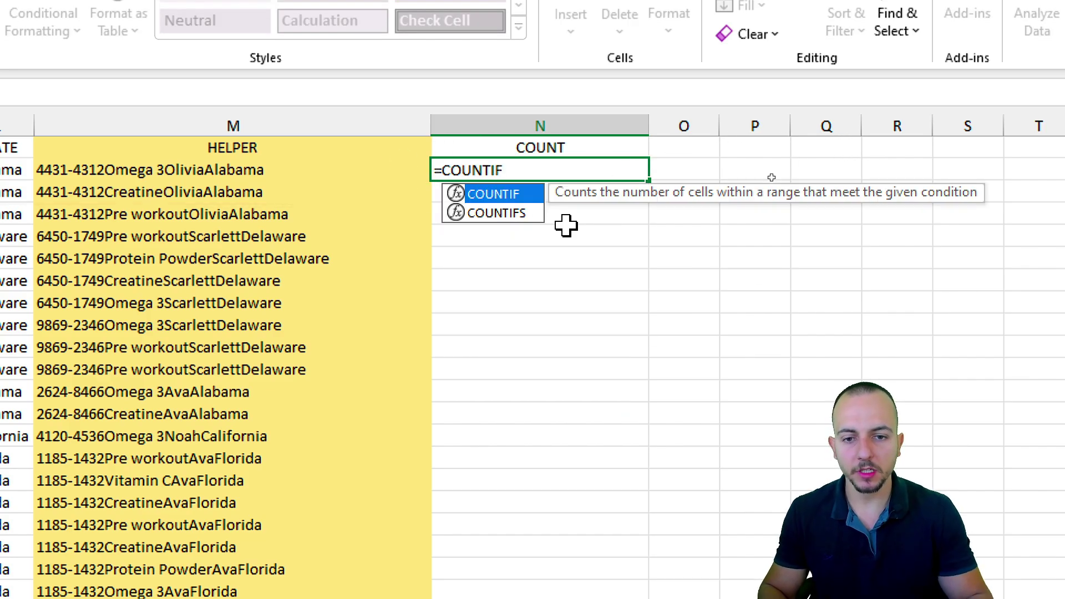
{"action": "type", "text": "("}
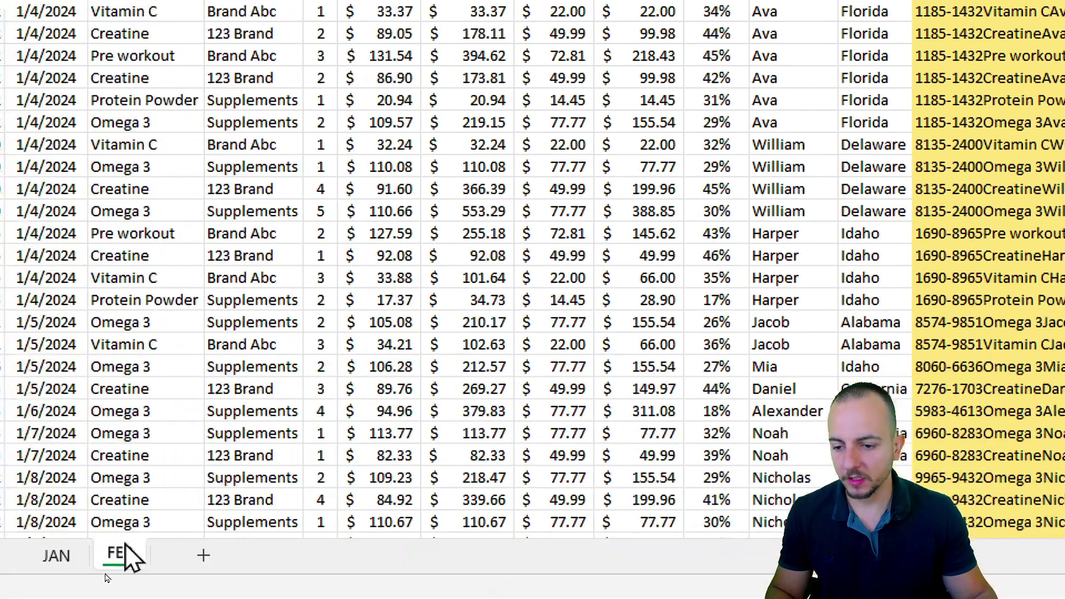
{"action": "left_click", "coordinate": [148, 559]}
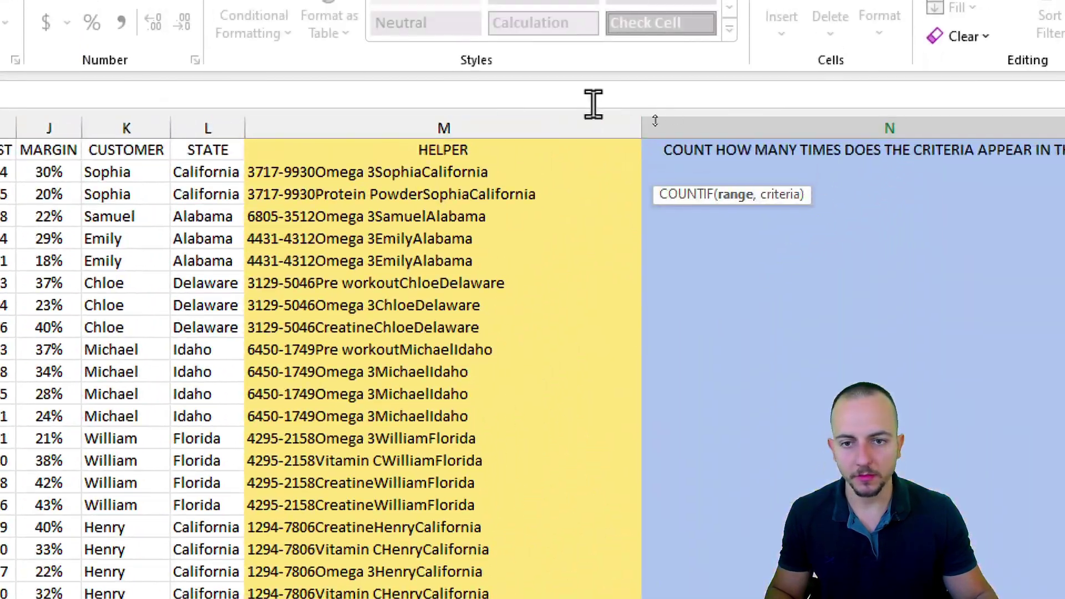
{"action": "left_click", "coordinate": [439, 131]}
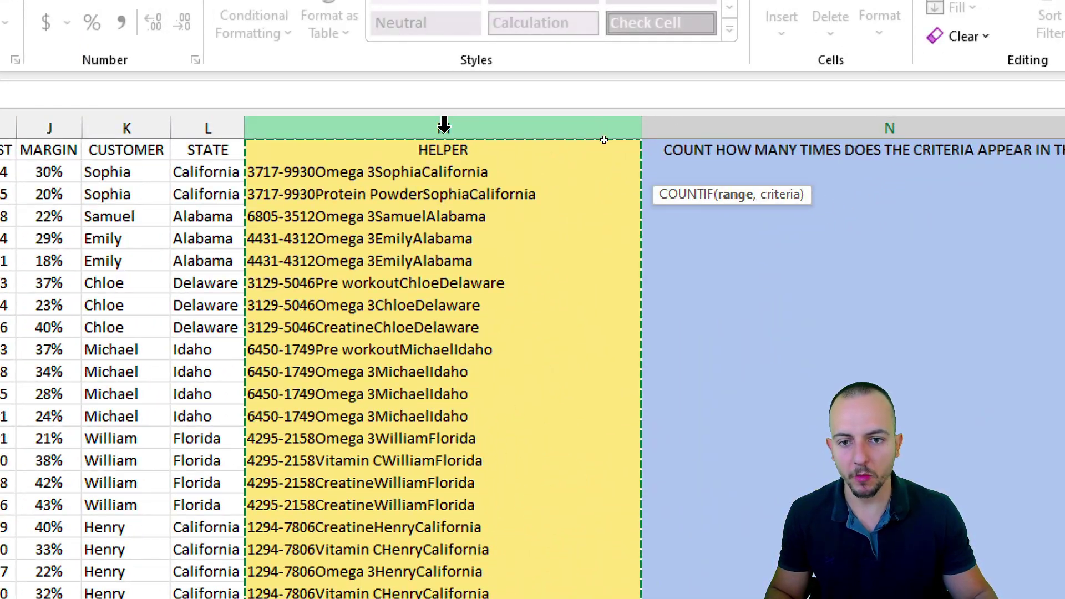
{"action": "type", "text": ","}
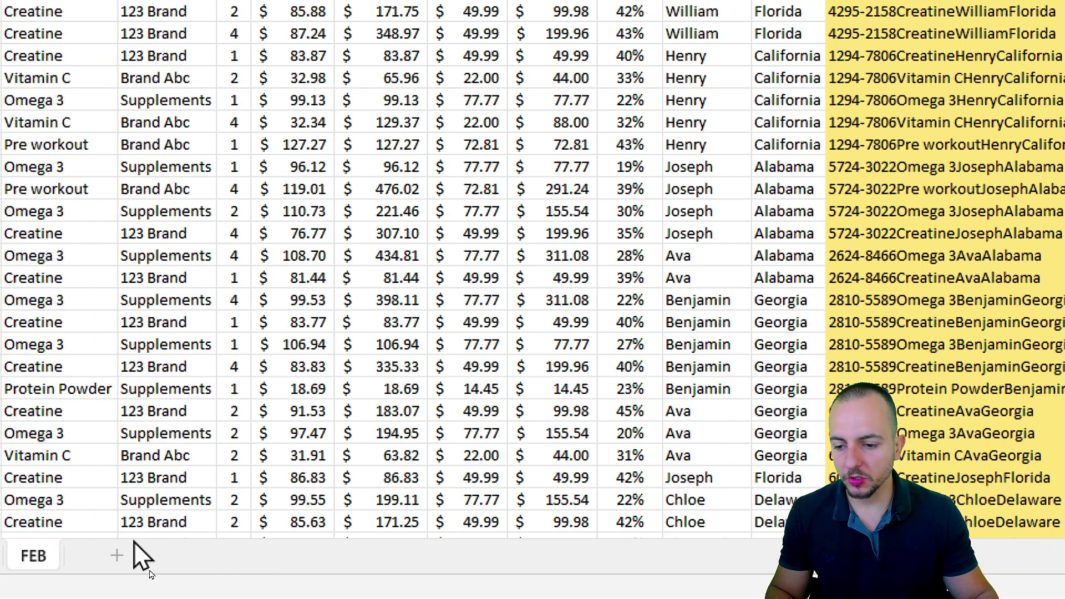
{"action": "left_click", "coordinate": [155, 554]}
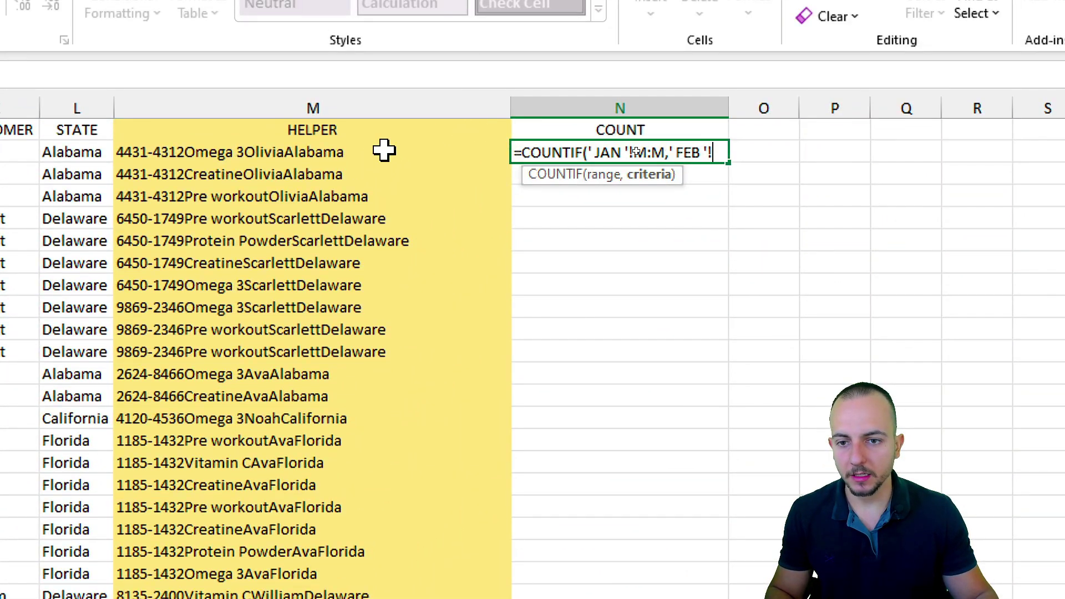
{"action": "left_click", "coordinate": [227, 156]}
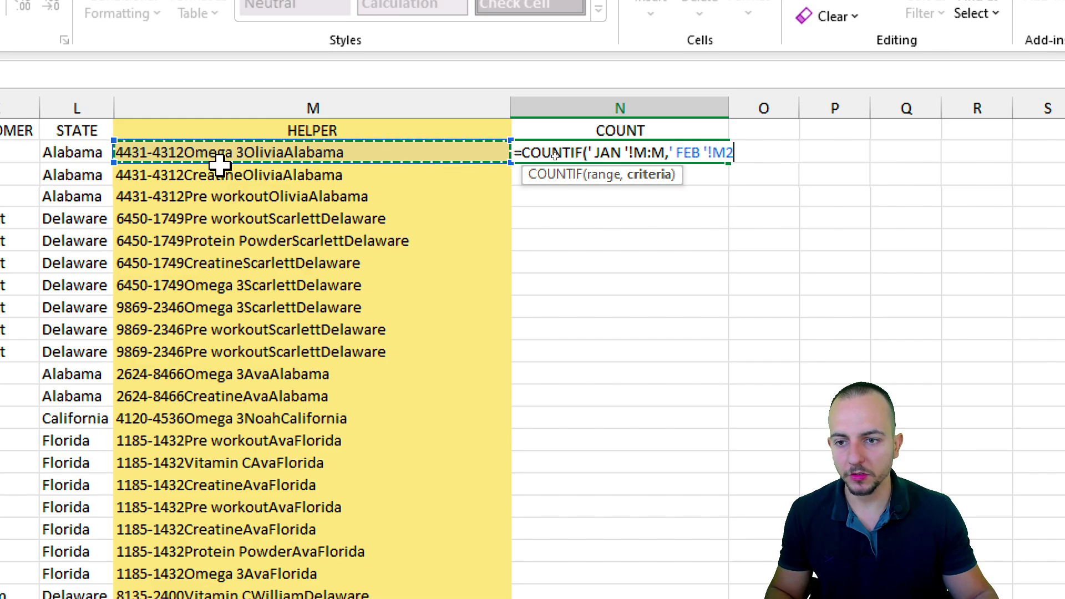
{"action": "key", "text": "Return"}
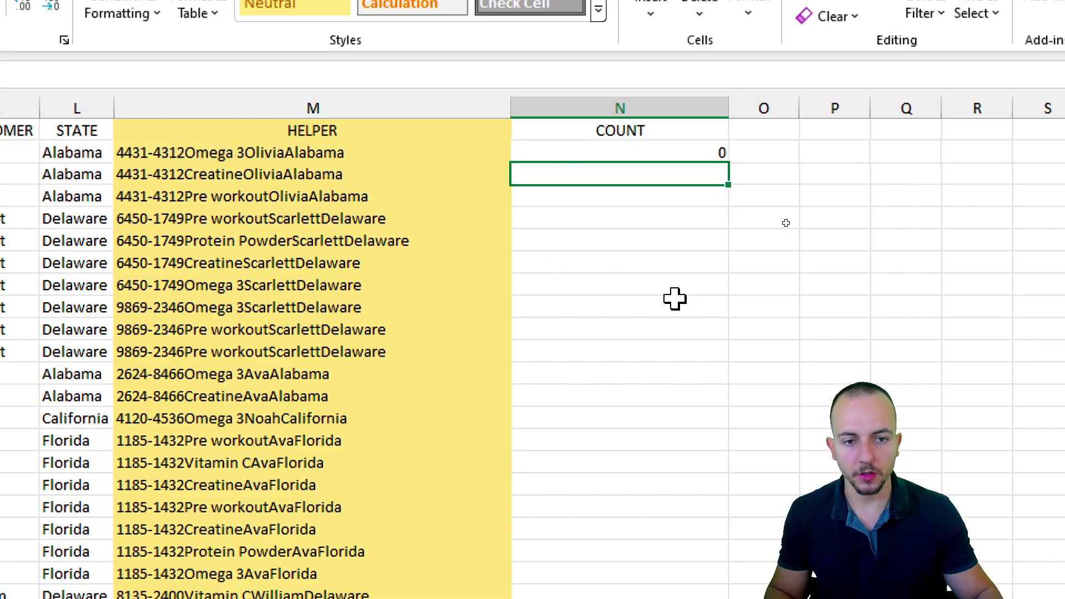
{"action": "left_click", "coordinate": [713, 149]}
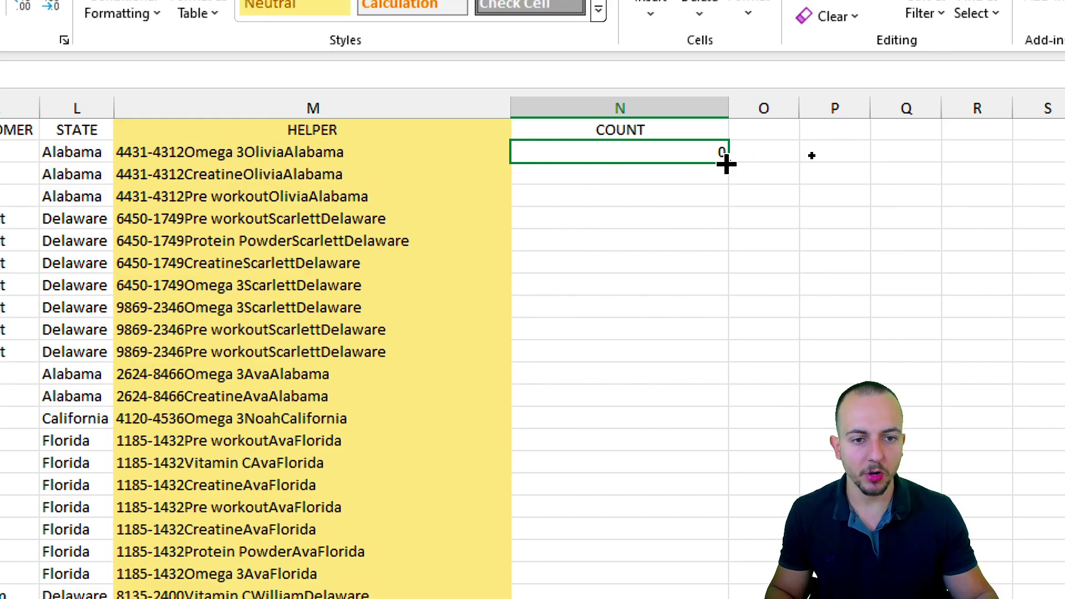
{"action": "double_click", "coordinate": [729, 164]}
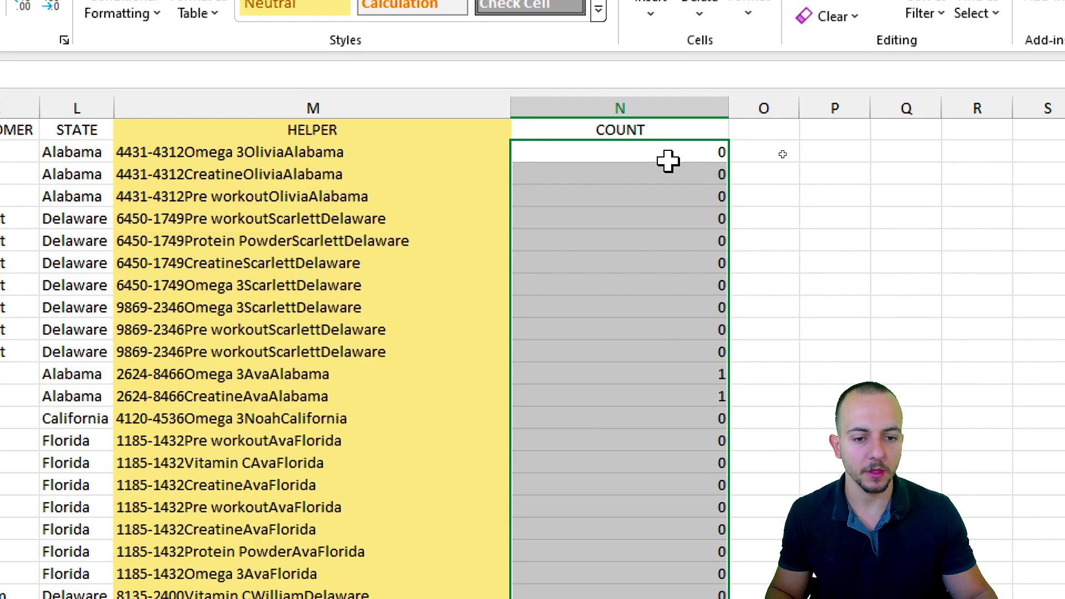
Step: Examine the FEB rows whose count in column N is above zero, from rows 12 and 13 down through the data
{"action": "left_click", "coordinate": [671, 158]}
{"action": "left_click", "coordinate": [689, 368]}
{"action": "left_click_drag", "start_coordinate": [690, 261], "coordinate": [720, 287]}
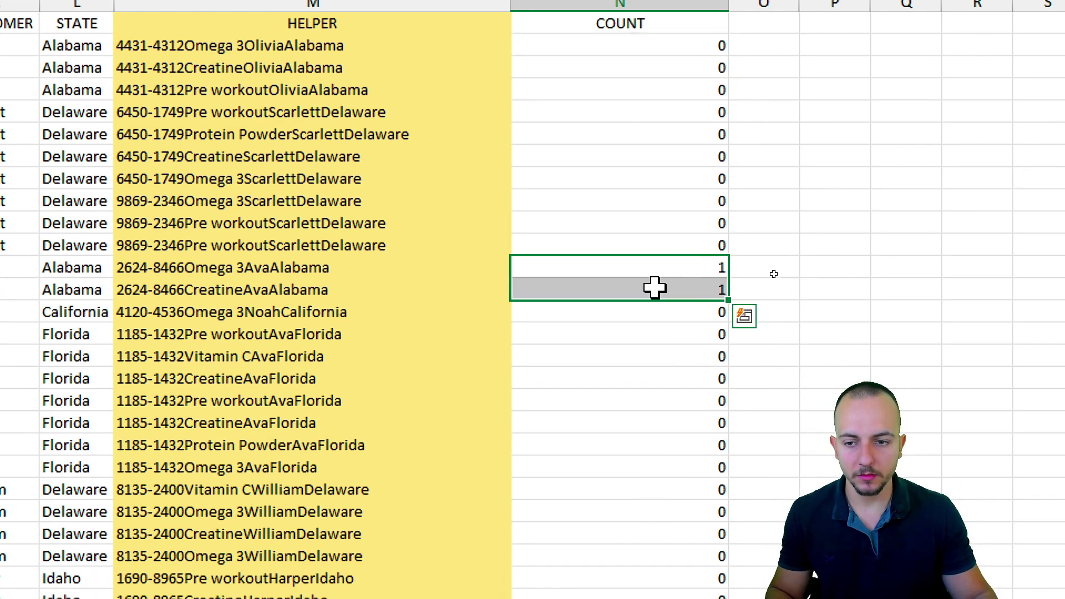
{"action": "key", "text": "shift+space"}
{"action": "left_click", "coordinate": [654, 350]}
{"action": "scroll", "coordinate": [654, 349], "scroll_direction": "down", "scroll_amount": 10}
{"action": "scroll", "coordinate": [655, 350], "scroll_direction": "down", "scroll_amount": 20}
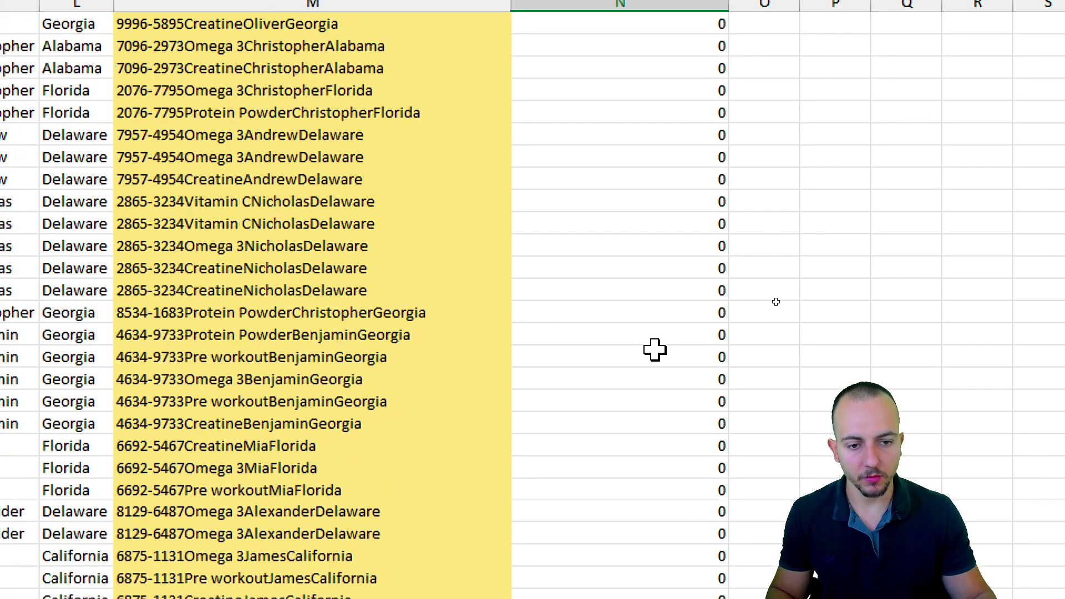
{"action": "scroll", "coordinate": [658, 353], "scroll_direction": "down", "scroll_amount": 10}
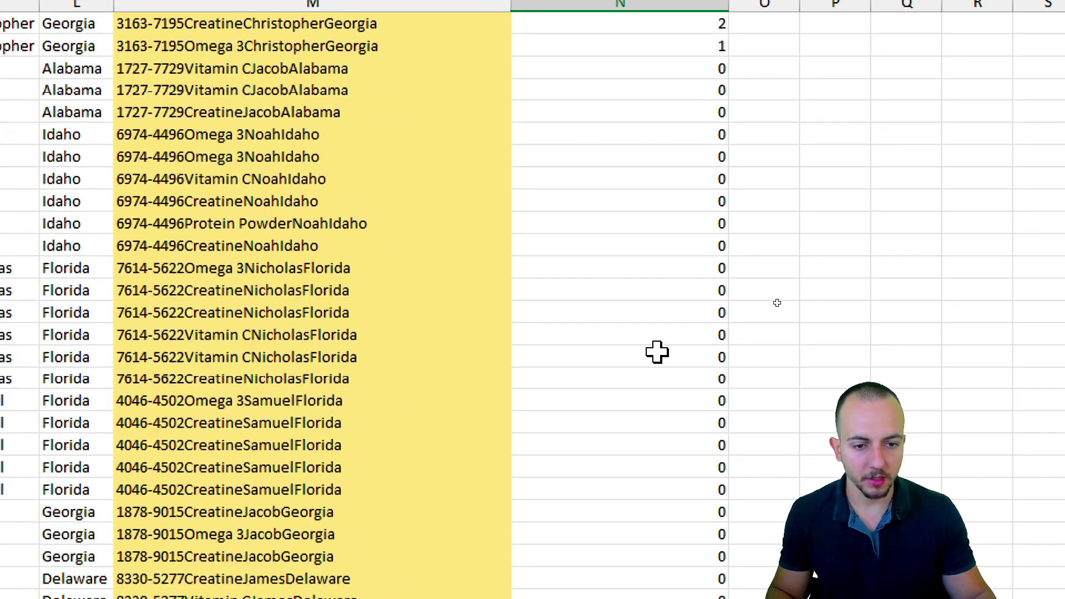
{"action": "scroll", "coordinate": [657, 352], "scroll_direction": "up", "scroll_amount": 3}
{"action": "left_click", "coordinate": [667, 177]}
{"action": "key", "text": "shift+space"}
{"action": "left_click", "coordinate": [650, 283]}
{"action": "scroll", "coordinate": [638, 260], "scroll_direction": "up", "scroll_amount": 20}
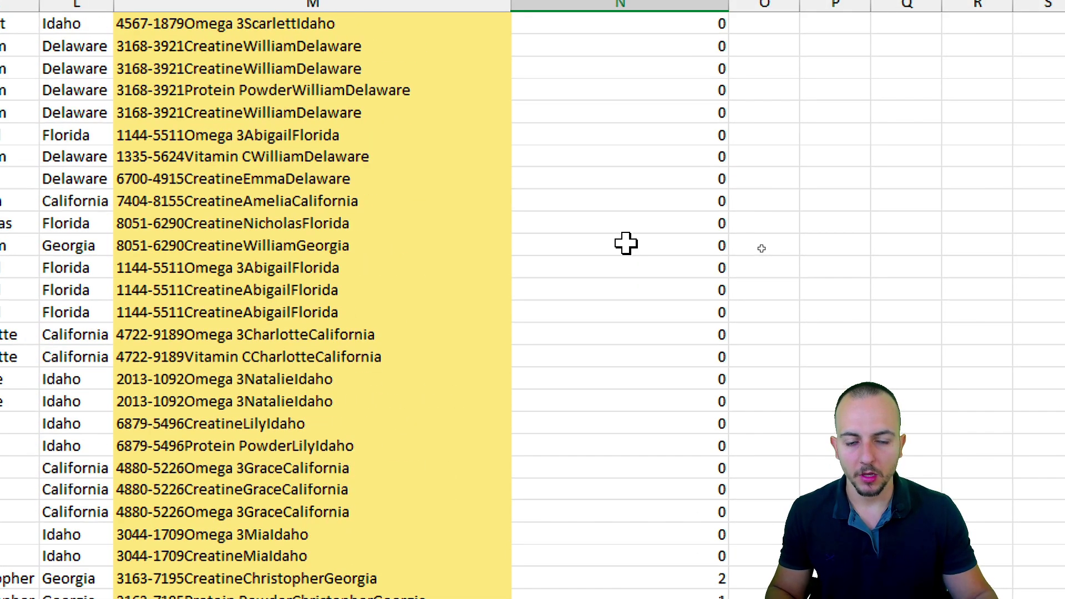
{"action": "scroll", "coordinate": [644, 108], "scroll_direction": "up", "scroll_amount": 10}
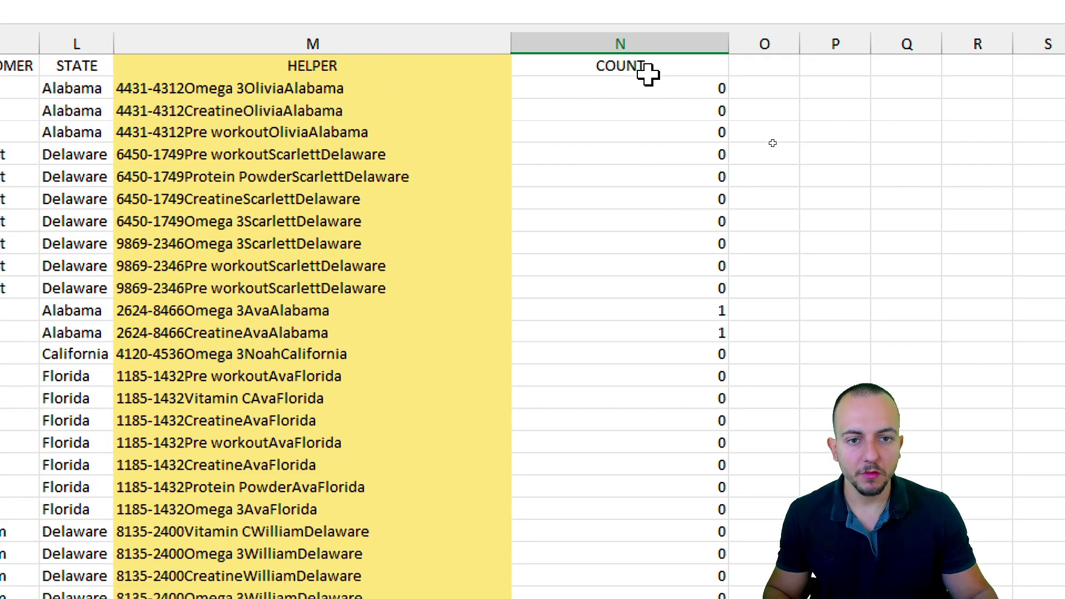
{"action": "left_click", "coordinate": [646, 25]}
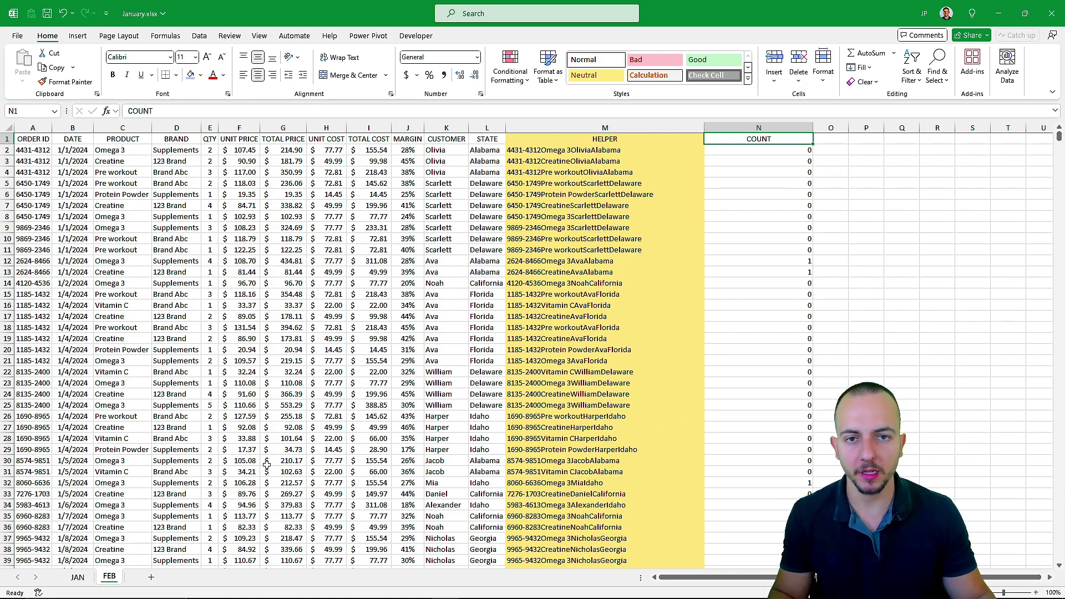
Step: Compare the count columns of the FEB and JAN sheets, finishing on the JAN sheet
{"action": "left_click", "coordinate": [78, 577]}
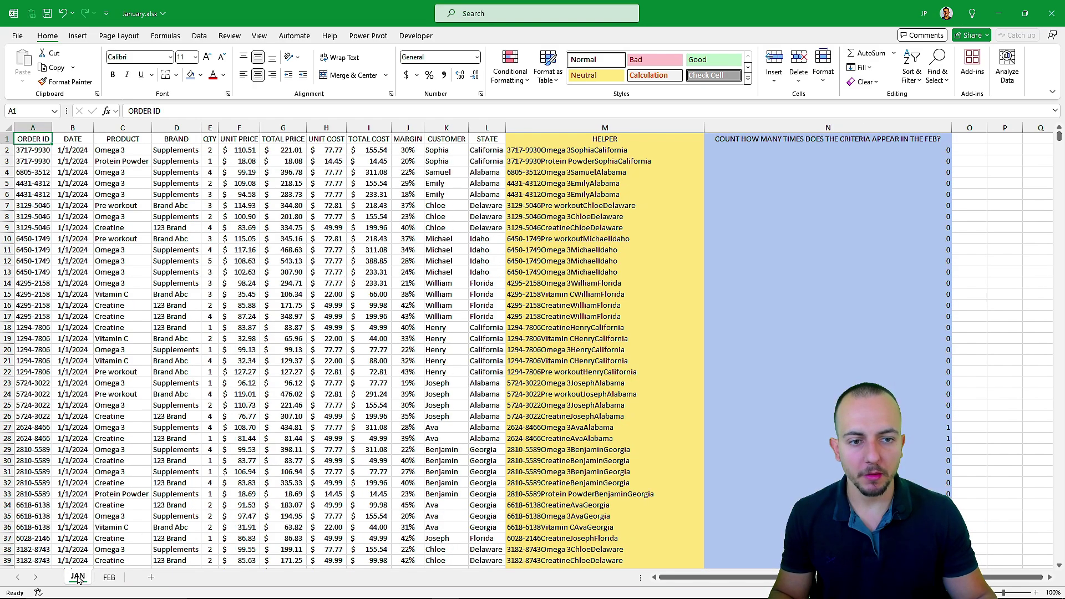
{"action": "left_click", "coordinate": [105, 578]}
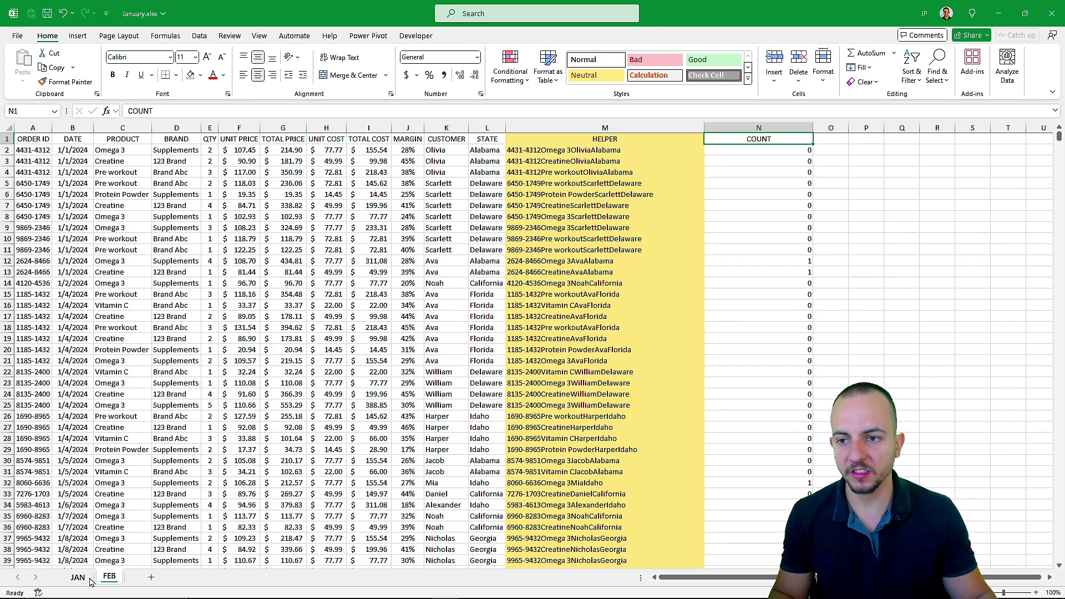
{"action": "left_click", "coordinate": [78, 578]}
{"action": "left_click", "coordinate": [78, 577]}
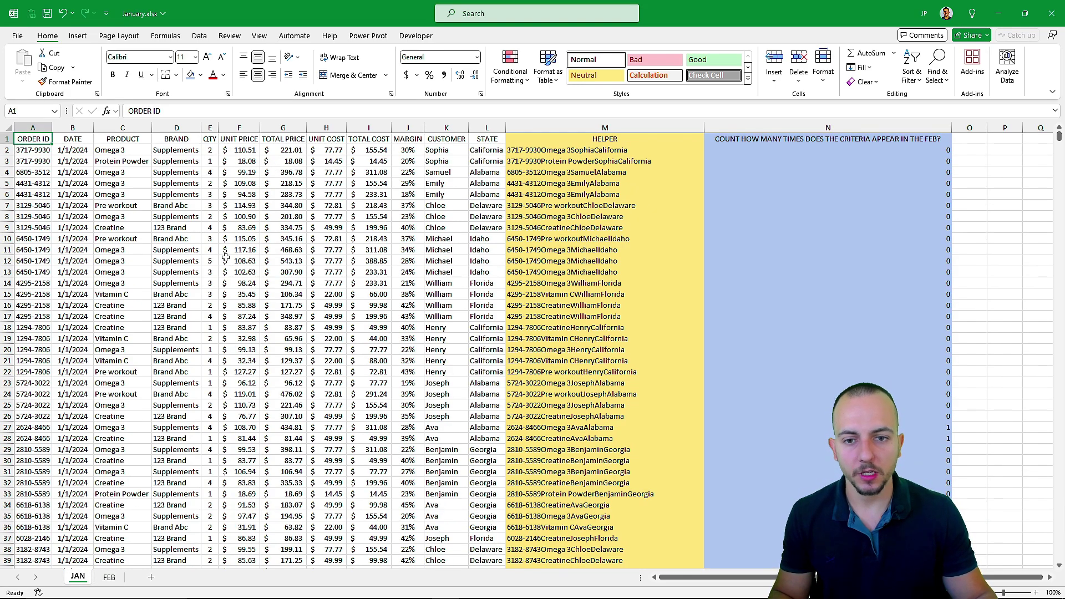
{"action": "key", "text": "Right"}
{"action": "key", "text": "Right"}
{"action": "key", "text": "Right"}
{"action": "key", "text": "Right"}
{"action": "key", "text": "Right"}
{"action": "key", "text": "Right"}
{"action": "key", "text": "Right"}
{"action": "key", "text": "Right"}
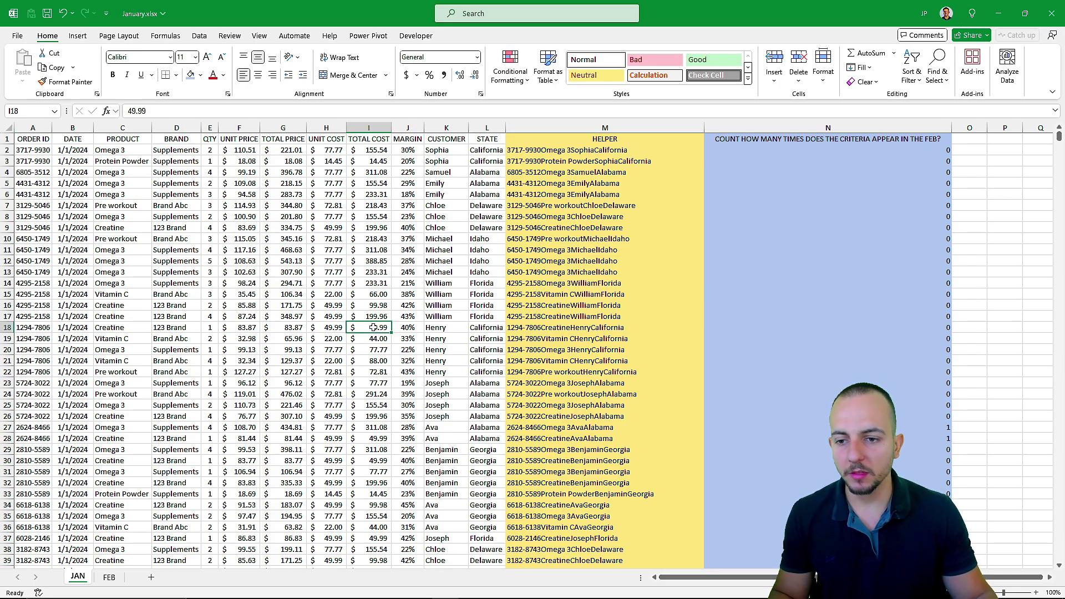
{"action": "key", "text": "Right"}
{"action": "key", "text": "Right"}
{"action": "key", "text": "Right"}
{"action": "key", "text": "Left"}
{"action": "key", "text": "Left"}
{"action": "key", "text": "Down"}
{"action": "key", "text": "Down"}
{"action": "key", "text": "Down"}
{"action": "key", "text": "Down"}
{"action": "key", "text": "Down"}
{"action": "key", "text": "Down"}
{"action": "key", "text": "Down"}
{"action": "key", "text": "Down"}
{"action": "key", "text": "Down"}
{"action": "key", "text": "Down"}
{"action": "key", "text": "Down"}
{"action": "key", "text": "Down"}
{"action": "key", "text": "Down"}
{"action": "key", "text": "Down"}
{"action": "key", "text": "Down"}
{"action": "key", "text": "Down"}
{"action": "key", "text": "Down"}
{"action": "key", "text": "Down"}
Step: Turn on filters for the header row of the JAN data
{"action": "left_click", "coordinate": [243, 316]}
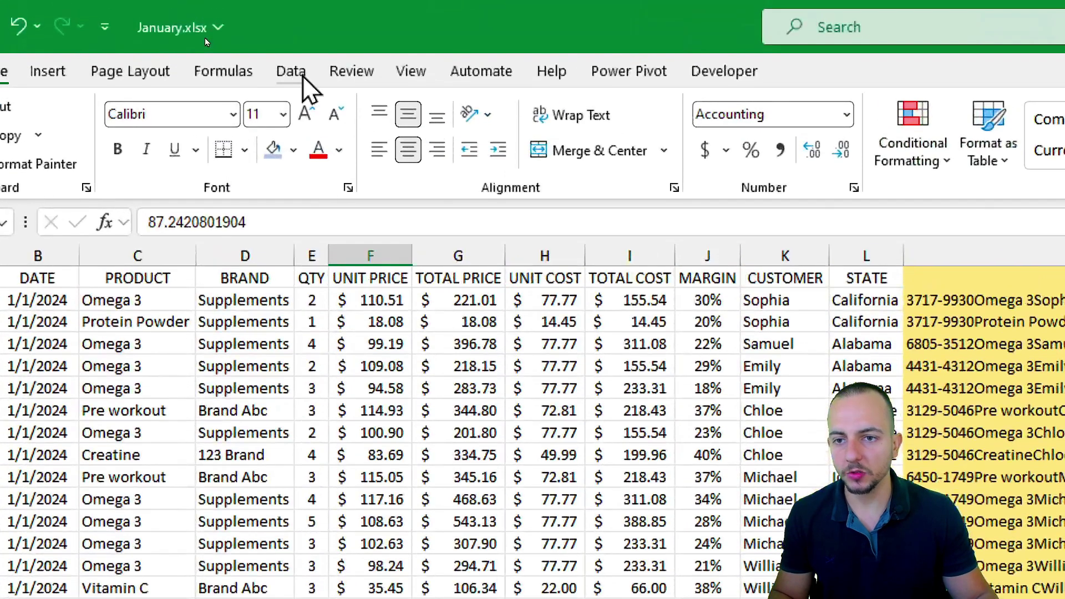
{"action": "left_click", "coordinate": [201, 37]}
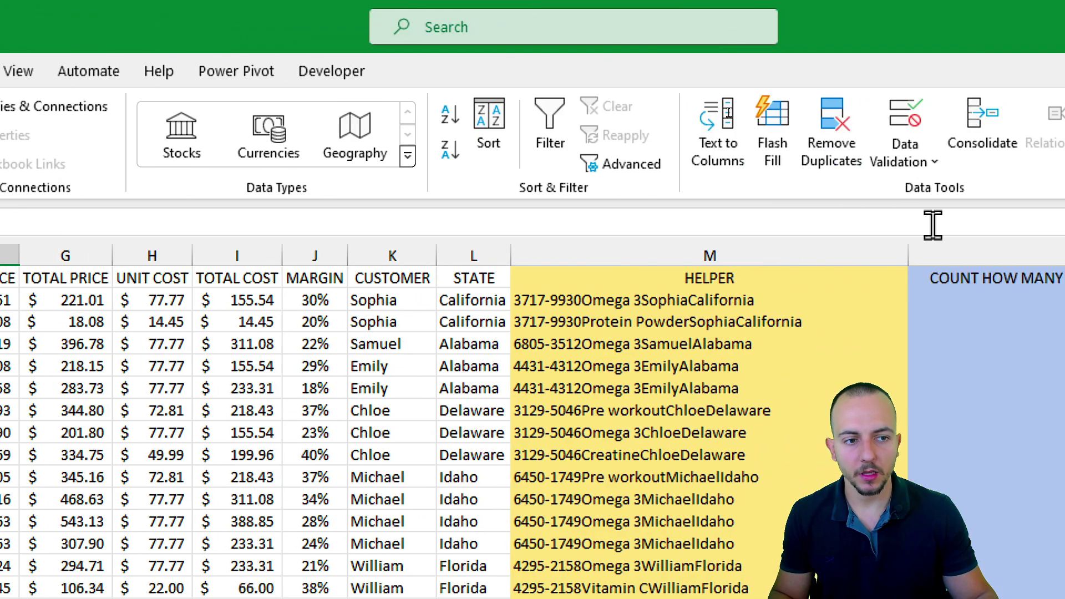
{"action": "left_click", "coordinate": [943, 128]}
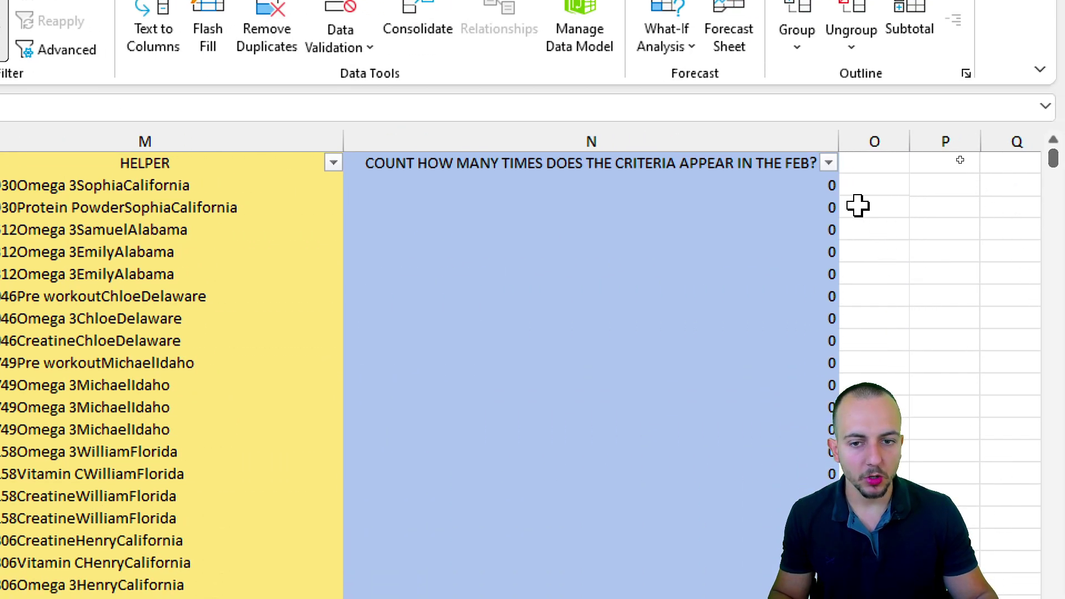
Step: Filter the JAN sheet's count column N to show only rows with the values 1 and 2
{"action": "left_click", "coordinate": [828, 163]}
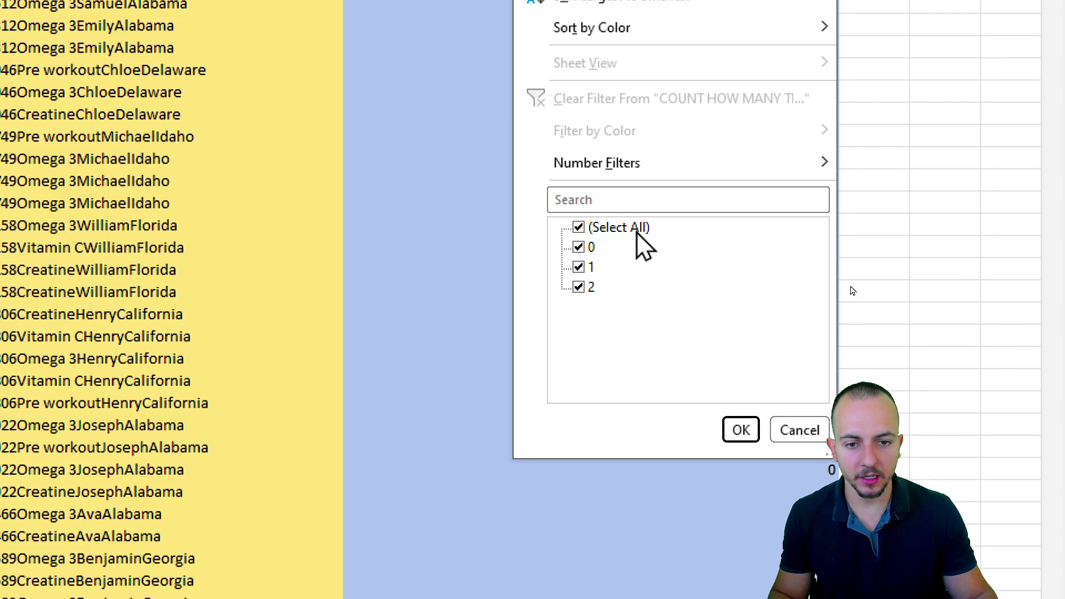
{"action": "left_click", "coordinate": [638, 243]}
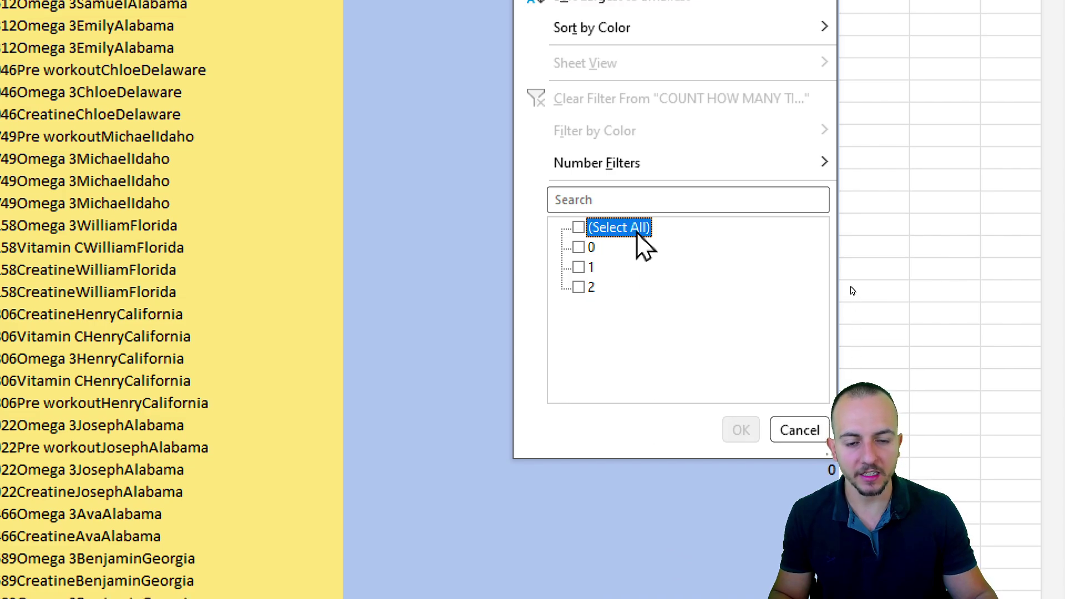
{"action": "left_click", "coordinate": [582, 269]}
{"action": "left_click", "coordinate": [590, 287]}
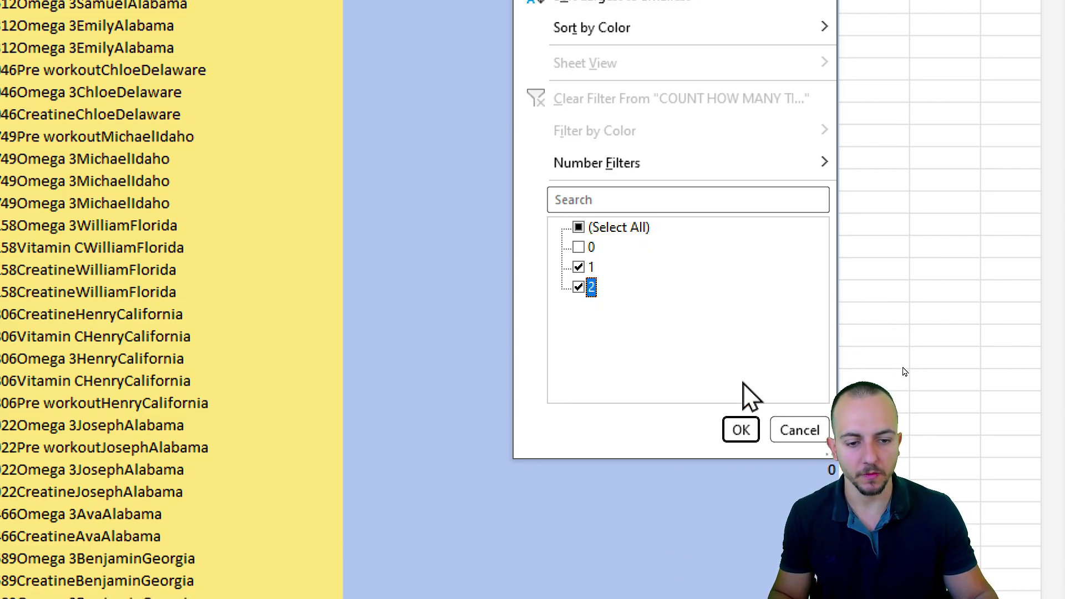
{"action": "left_click", "coordinate": [740, 431]}
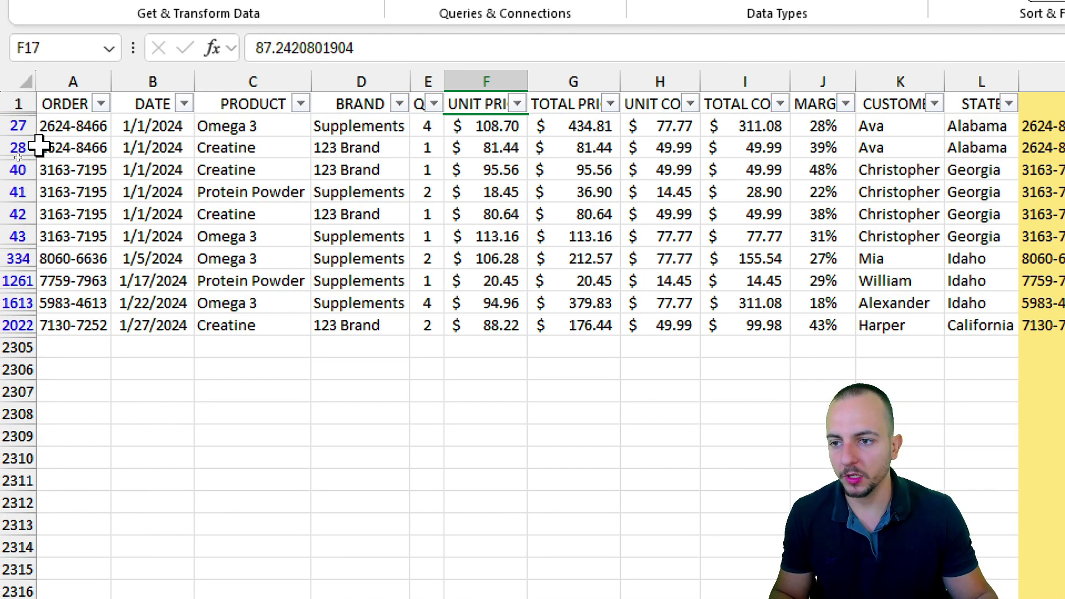
Step: Try deleting the filtered rows 27 to 2022 from the JAN sheet and undo the deletion
{"action": "left_click_drag", "start_coordinate": [19, 126], "coordinate": [19, 325]}
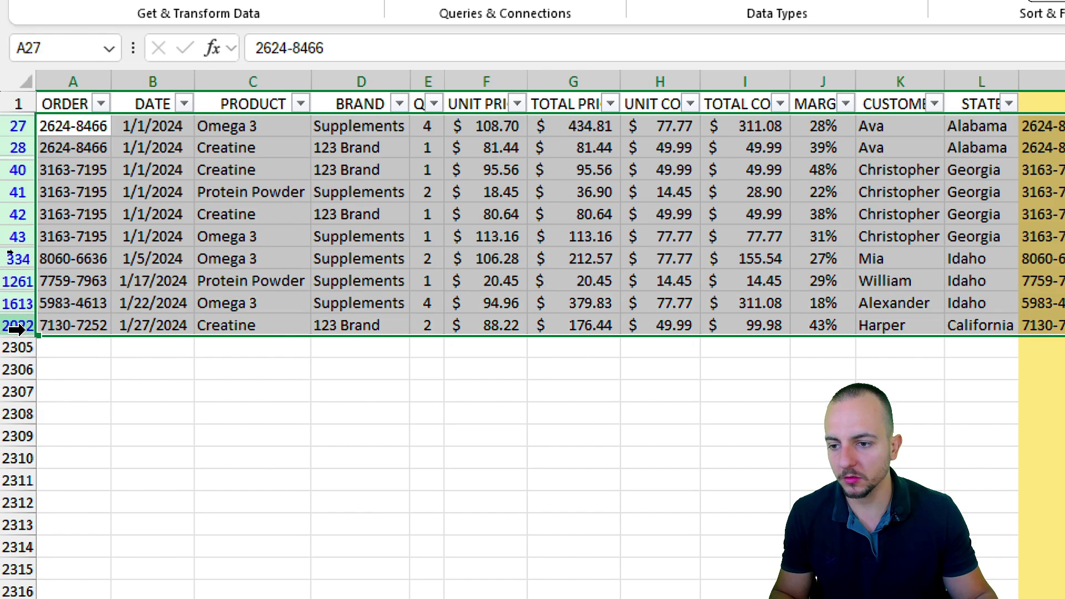
{"action": "right_click", "coordinate": [22, 328]}
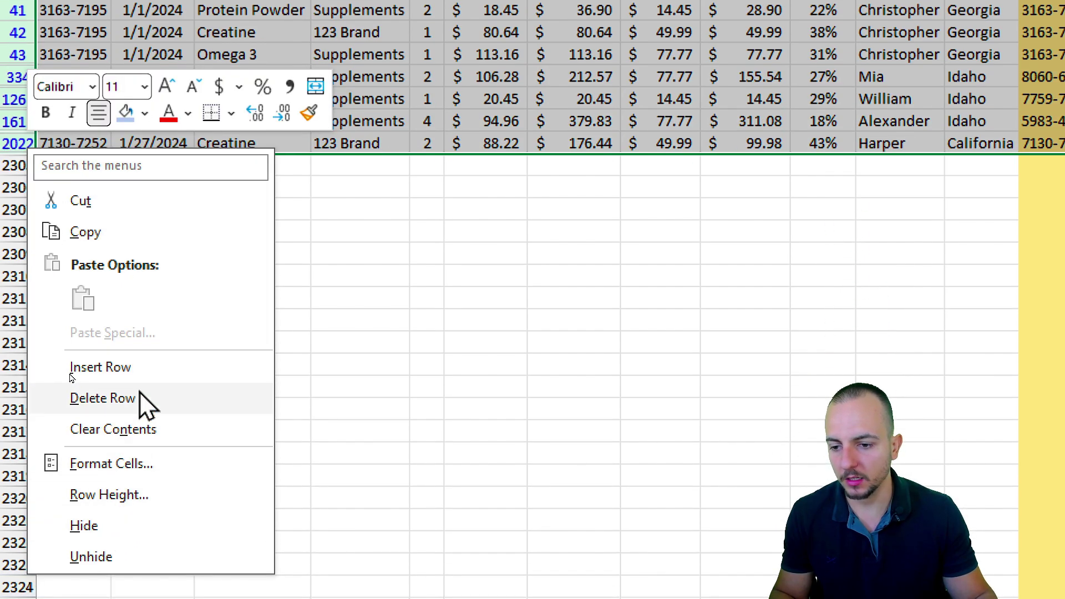
{"action": "left_click", "coordinate": [138, 541]}
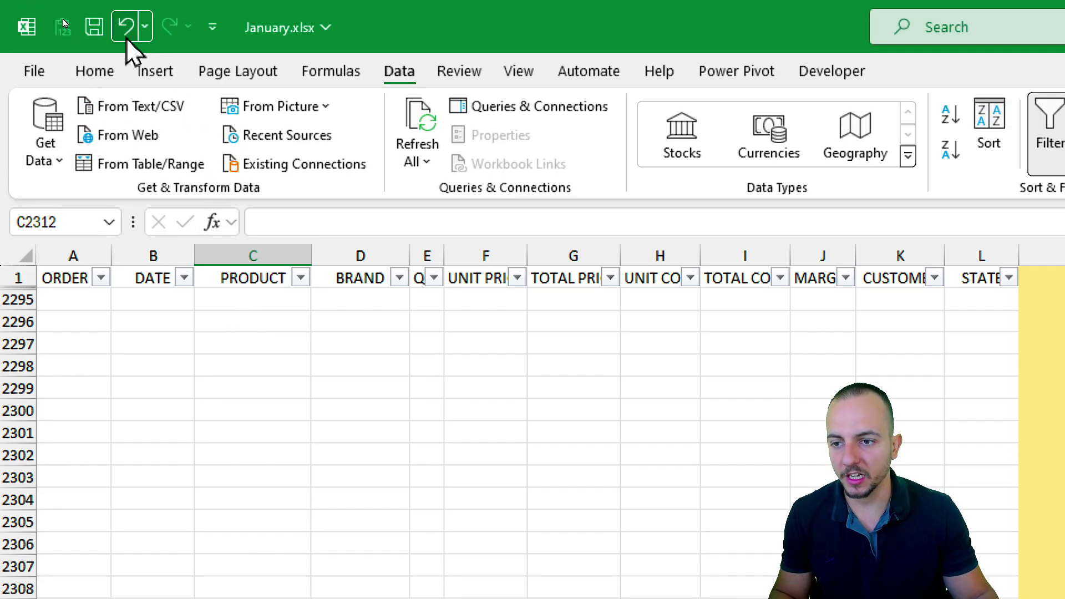
{"action": "left_click", "coordinate": [127, 26]}
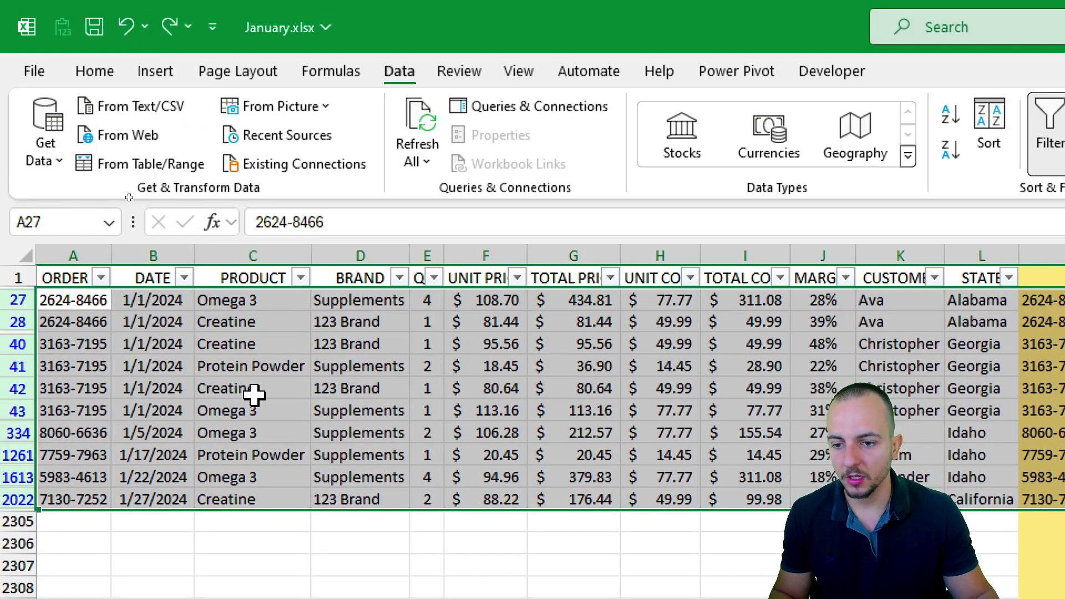
{"action": "left_click", "coordinate": [254, 395]}
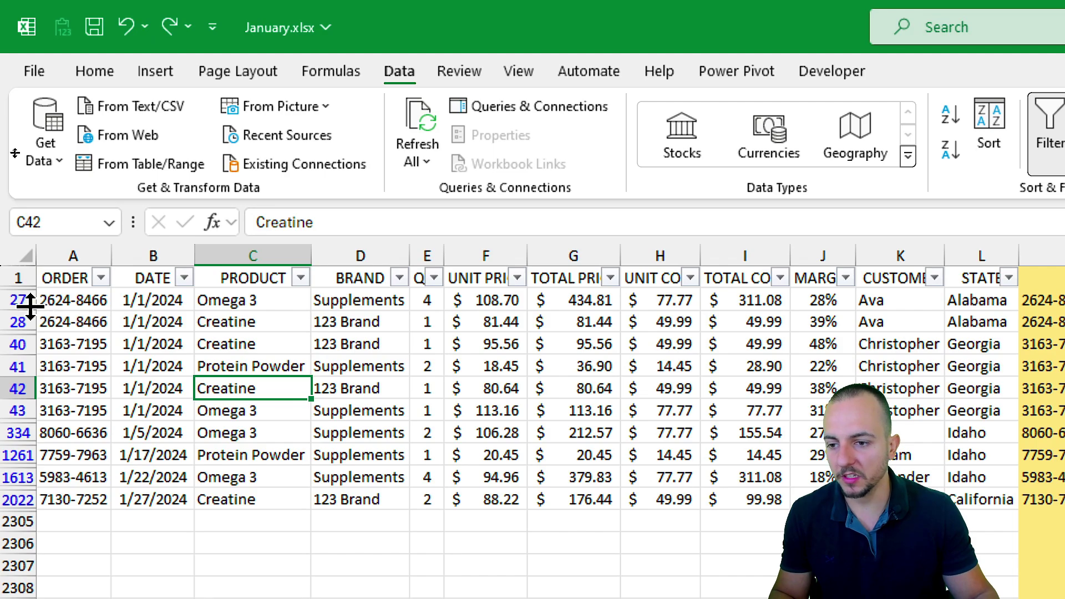
Step: Highlight the filtered rows 27 to 2022 of the JAN sheet with a yellow fill
{"action": "left_click_drag", "start_coordinate": [29, 306], "coordinate": [19, 499]}
{"action": "left_click", "coordinate": [95, 72]}
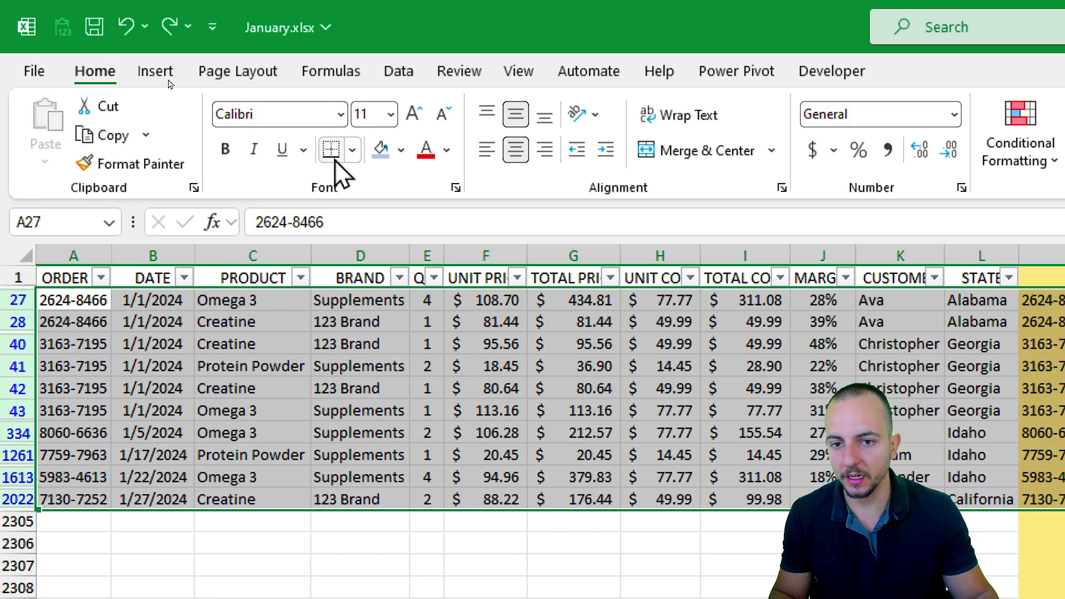
{"action": "left_click", "coordinate": [400, 149]}
{"action": "left_click", "coordinate": [434, 408]}
{"action": "left_click", "coordinate": [385, 411]}
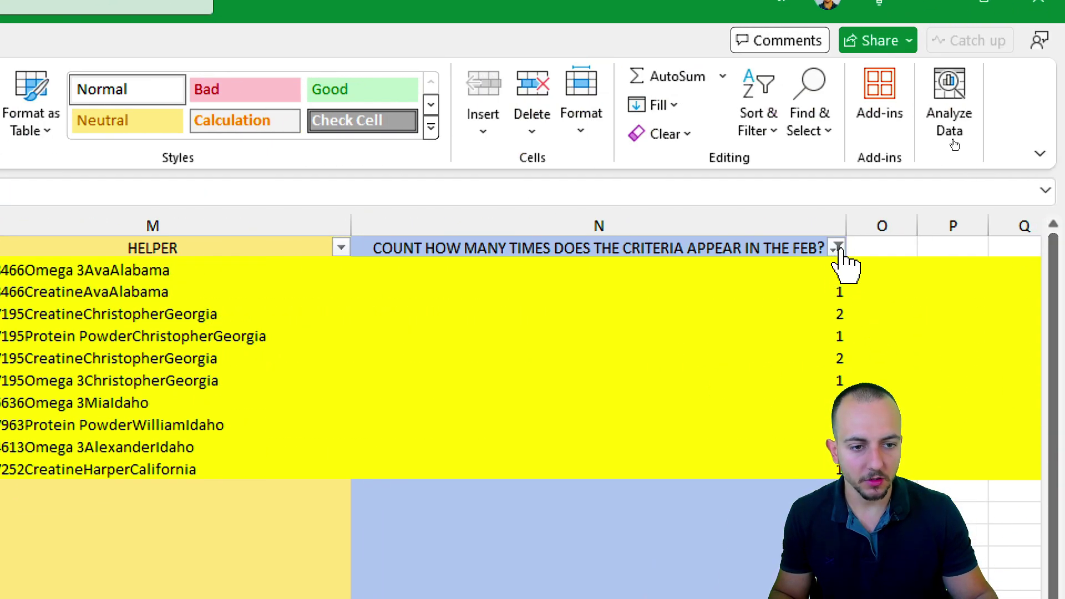
Step: Clear the filter on the JAN sheet's count column N and review the highlighted rows among the full data
{"action": "left_click", "coordinate": [836, 248]}
{"action": "left_click", "coordinate": [638, 408]}
{"action": "left_click", "coordinate": [627, 400]}
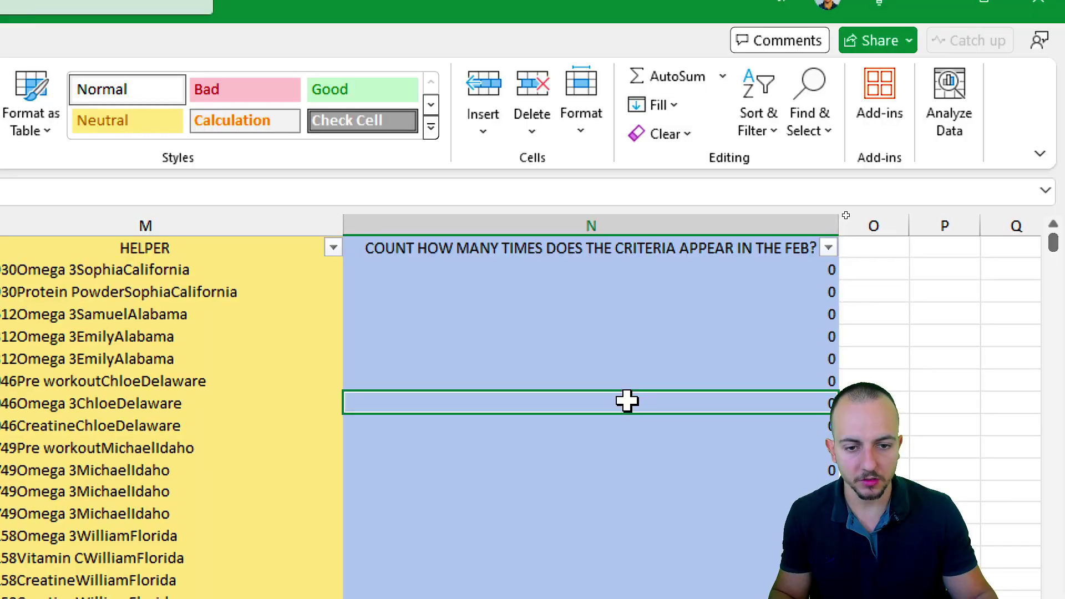
{"action": "scroll", "coordinate": [117, 436], "scroll_direction": "down", "scroll_amount": 5}
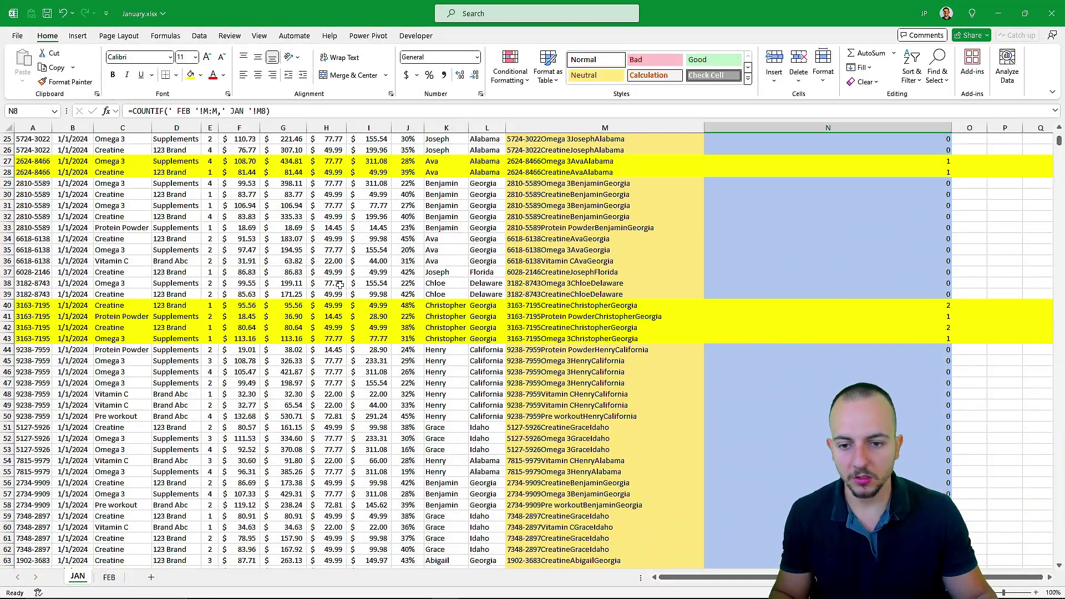
{"action": "scroll", "coordinate": [340, 284], "scroll_direction": "down", "scroll_amount": 15}
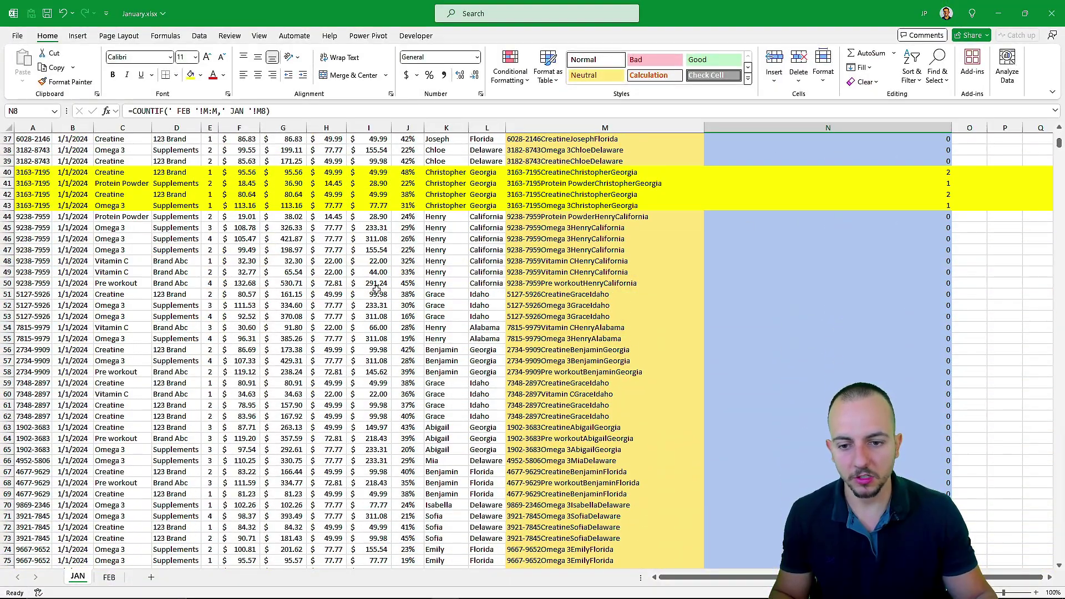
{"action": "scroll", "coordinate": [780, 265], "scroll_direction": "up", "scroll_amount": 20}
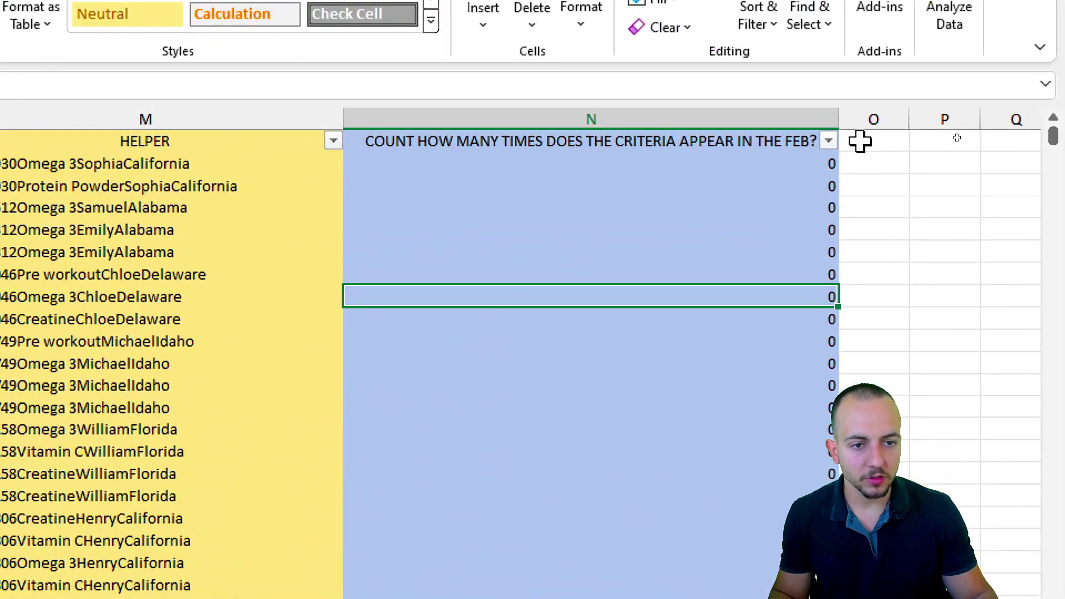
Step: Filter the JAN sheet's count column N to show only rows with the value 0
{"action": "left_click", "coordinate": [946, 138]}
{"action": "left_click", "coordinate": [617, 232]}
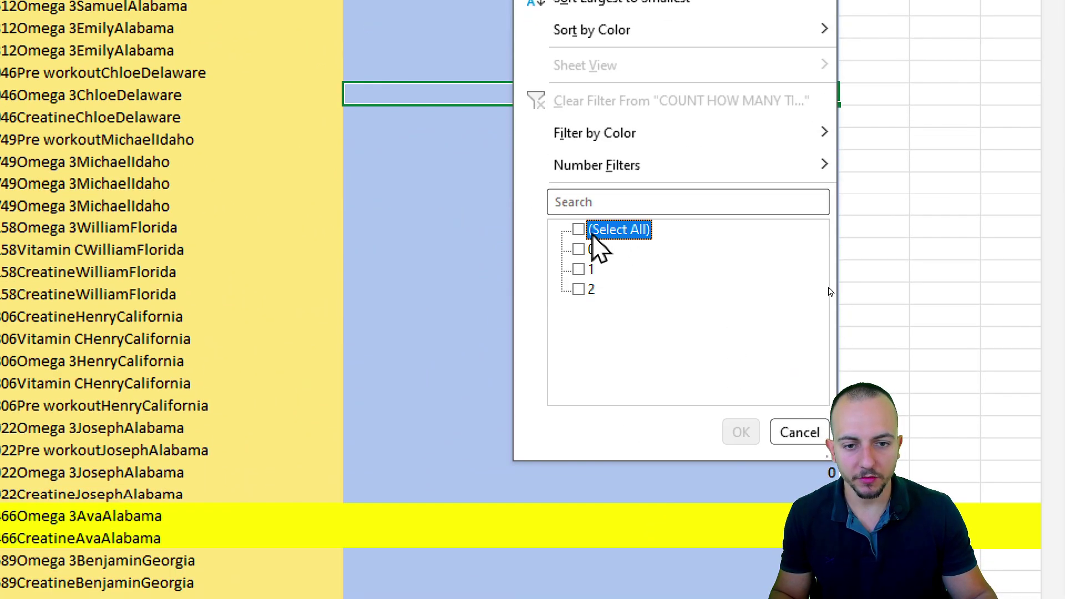
{"action": "left_click", "coordinate": [589, 250]}
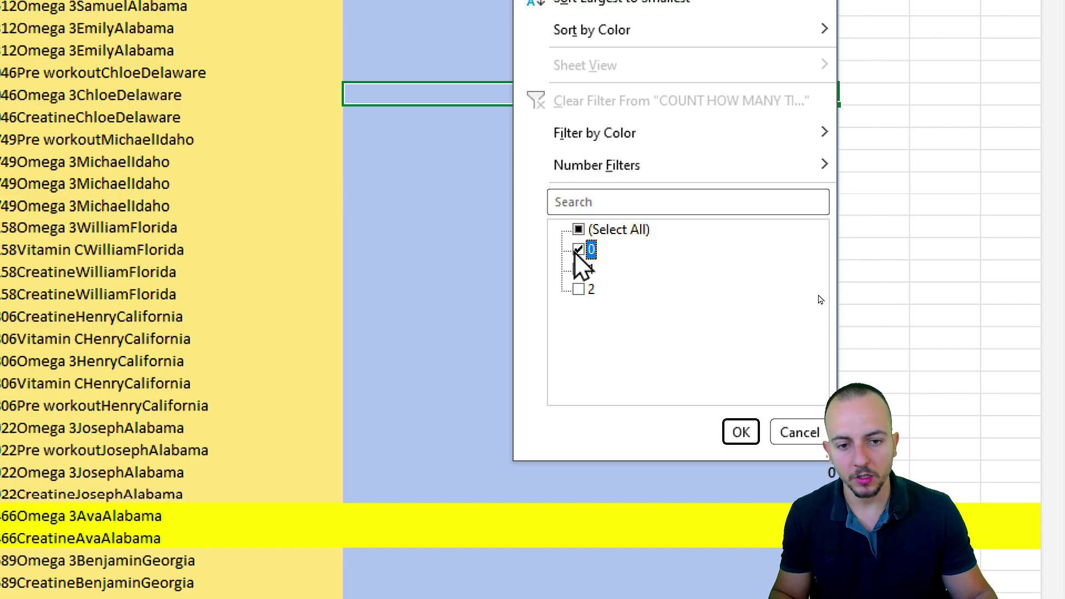
{"action": "left_click", "coordinate": [741, 432]}
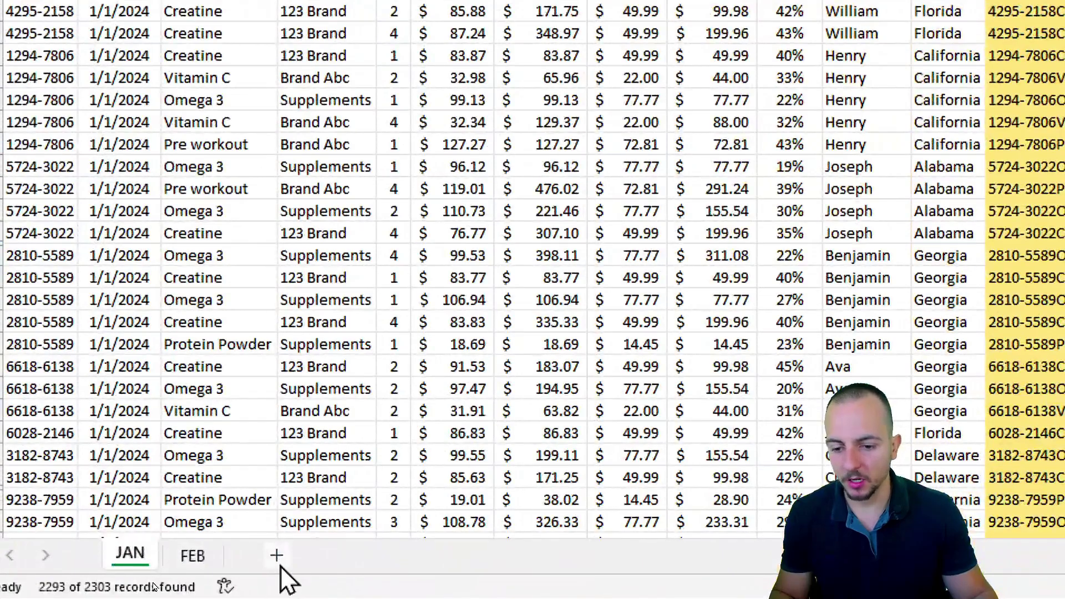
Step: Add a new sheet after JAN and name it "JAN (NEW)"
{"action": "left_click", "coordinate": [150, 577]}
{"action": "double_click", "coordinate": [201, 555]}
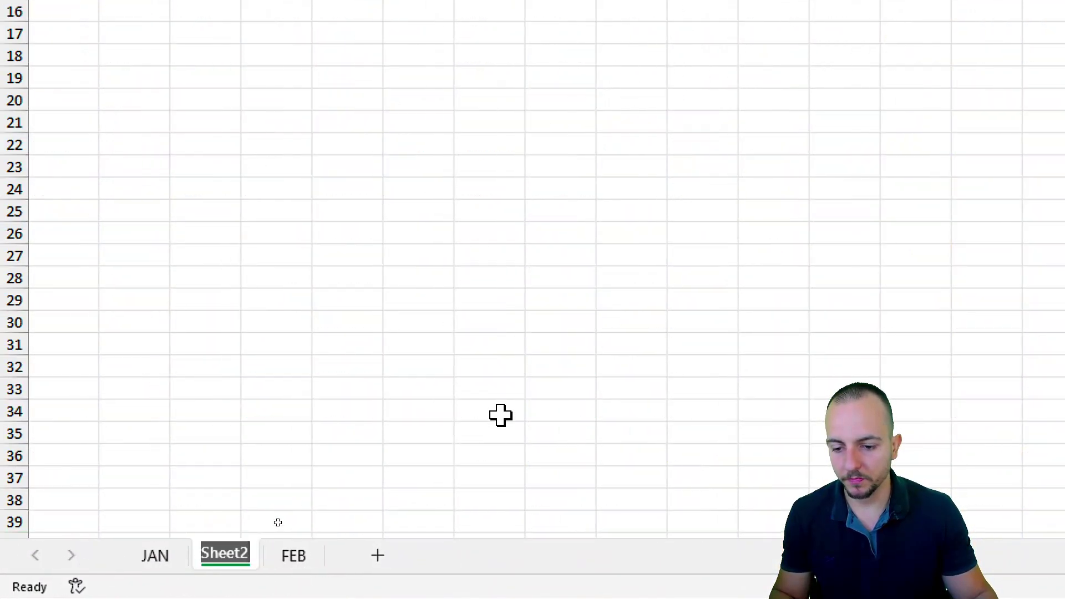
{"action": "type", "text": "JAN ("}
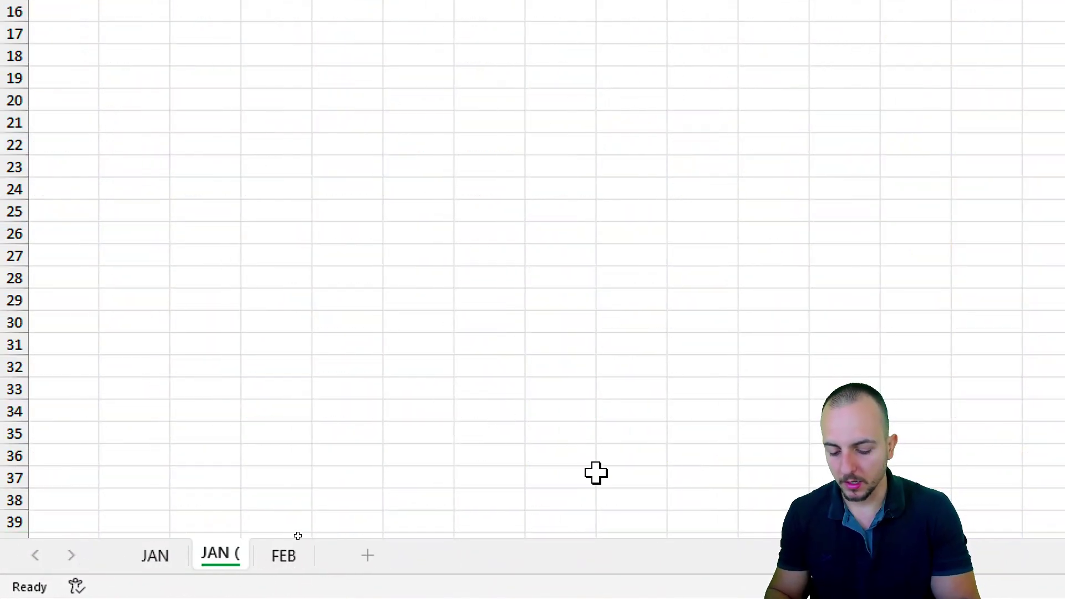
{"action": "type", "text": "NEW)"}
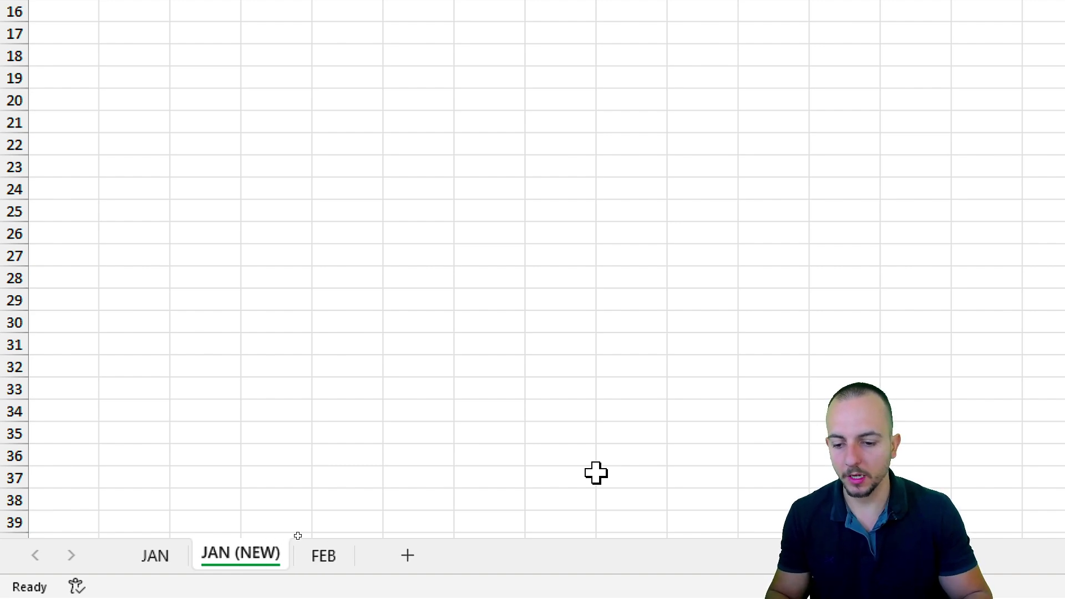
Step: Copy the filtered JAN data from the ORDER ID column through the STATE column, including the header row
{"action": "left_click", "coordinate": [161, 556]}
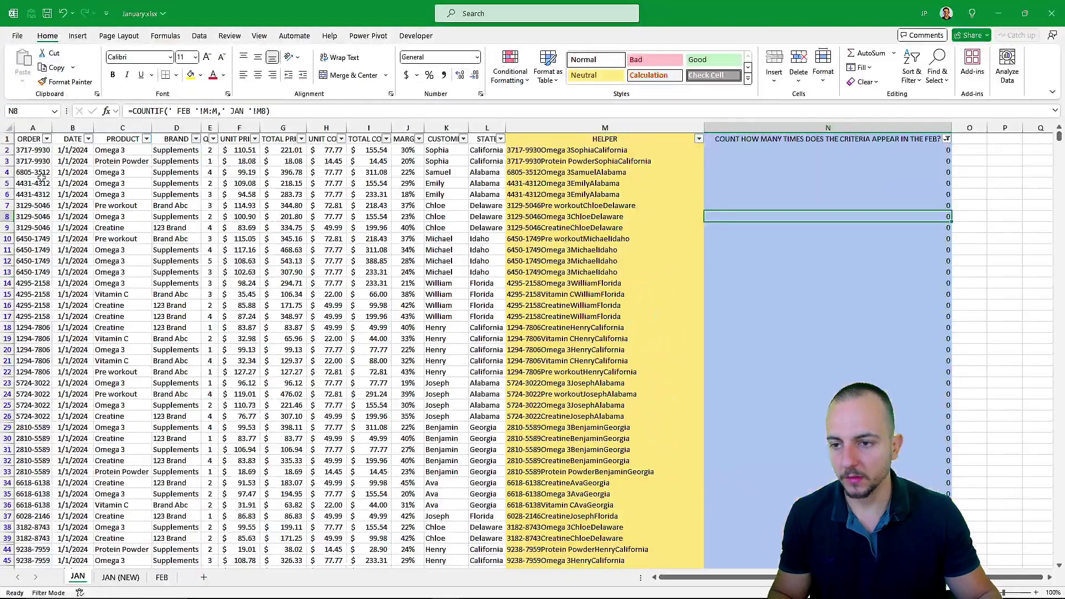
{"action": "left_click_drag", "start_coordinate": [31, 143], "coordinate": [491, 552]}
{"action": "right_click", "coordinate": [284, 450]}
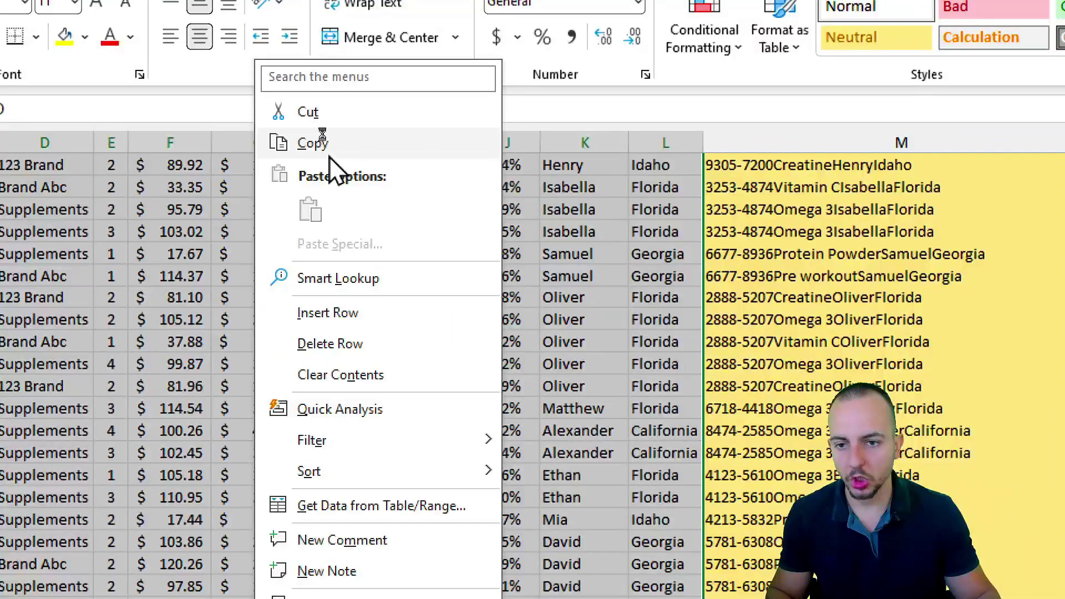
{"action": "left_click", "coordinate": [294, 125]}
{"action": "key", "text": "ctrl+q"}
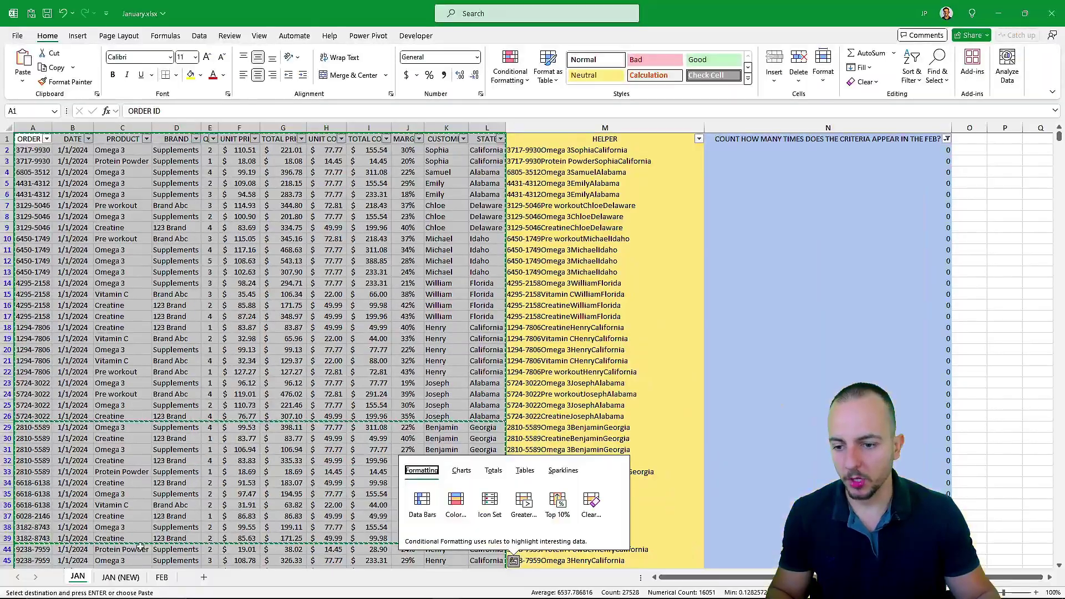
Step: Paste the copied order data into the JAN (NEW) sheet starting at cell A1
{"action": "left_click", "coordinate": [120, 577]}
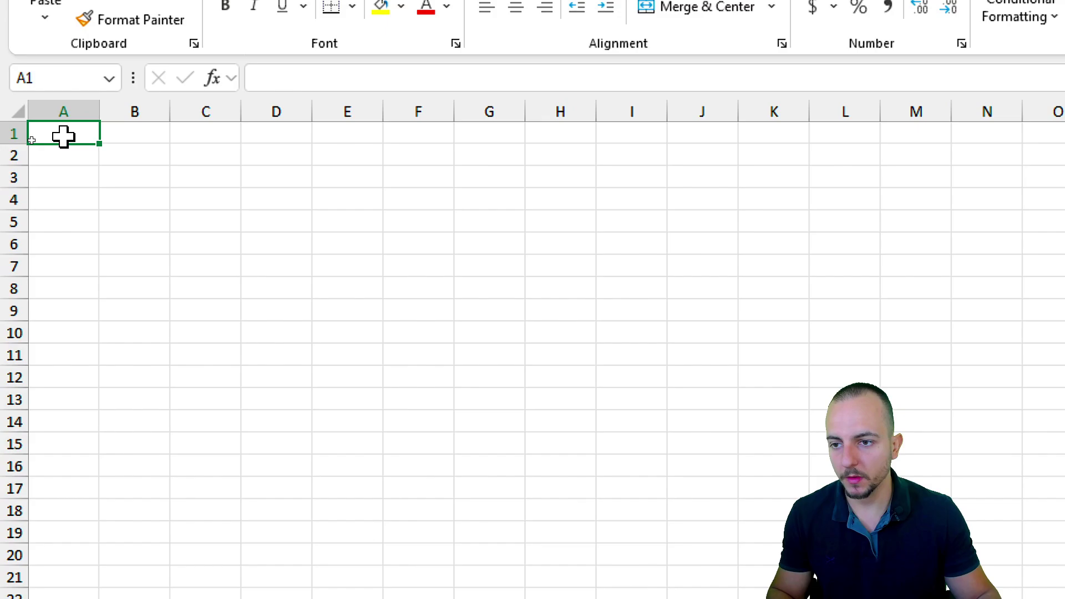
{"action": "right_click", "coordinate": [34, 142]}
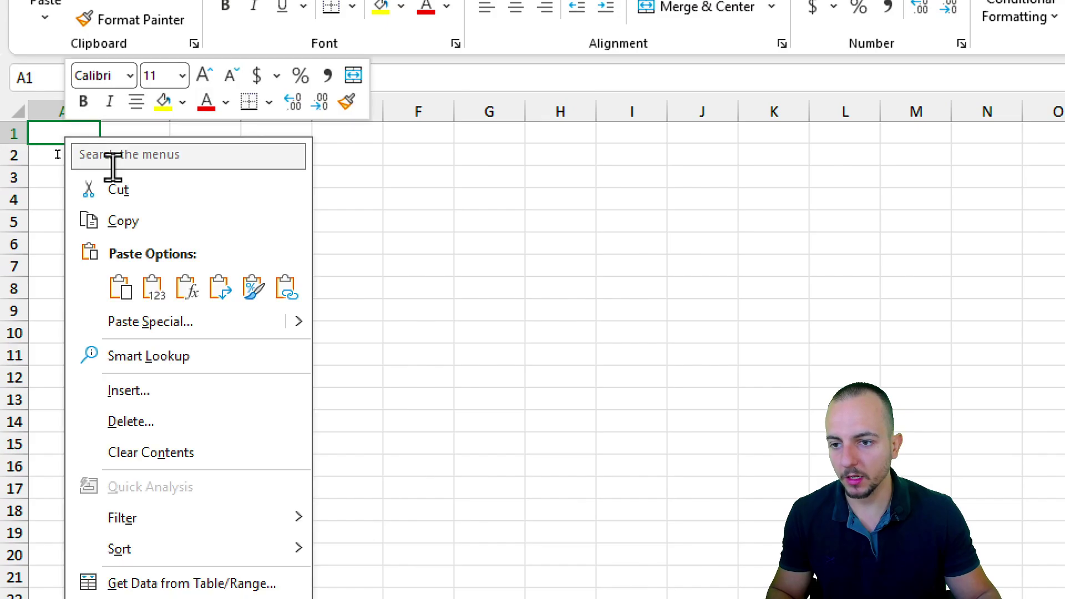
{"action": "left_click", "coordinate": [126, 302]}
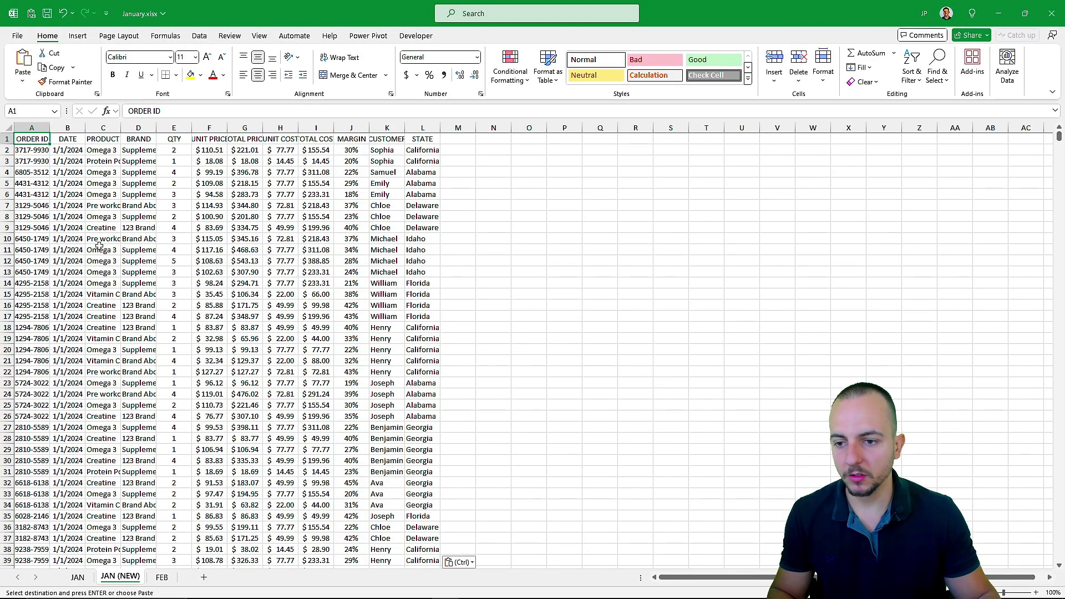
Step: Compare the JAN (NEW) sheet with the original filtered JAN sheet, finishing on JAN
{"action": "left_click", "coordinate": [79, 577]}
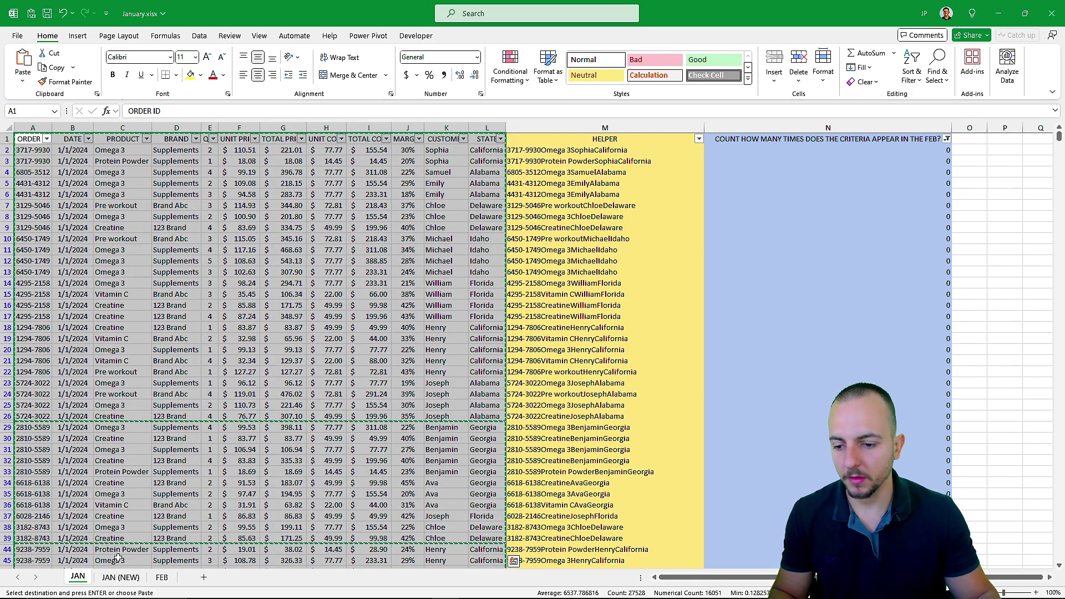
{"action": "left_click", "coordinate": [121, 577]}
{"action": "left_click", "coordinate": [79, 577]}
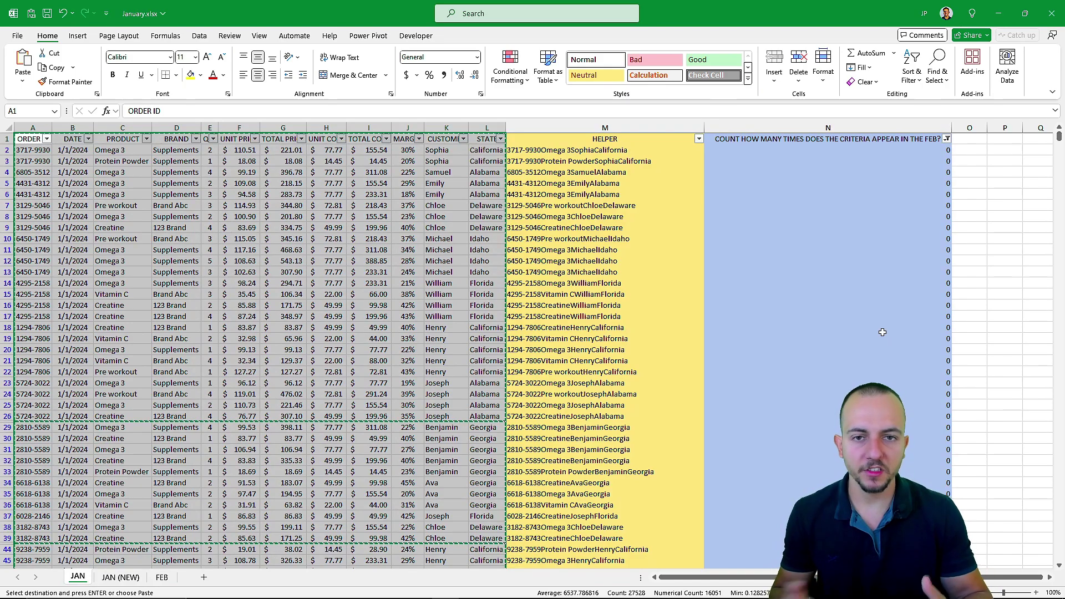